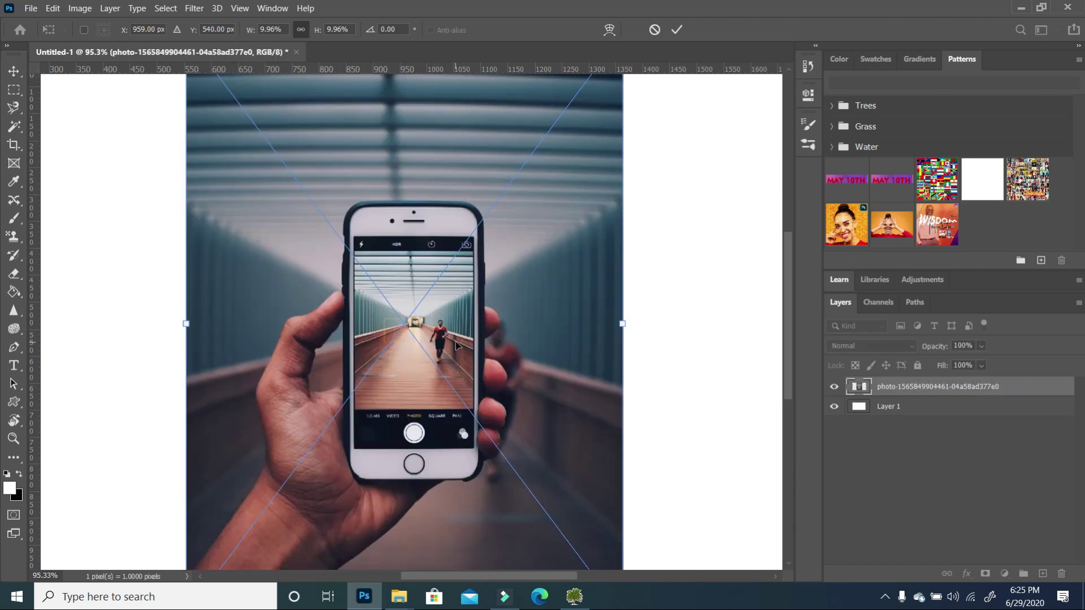
Commit the placed hand-and-phone photo at its current size and position
{"action": "key", "text": "Return"}
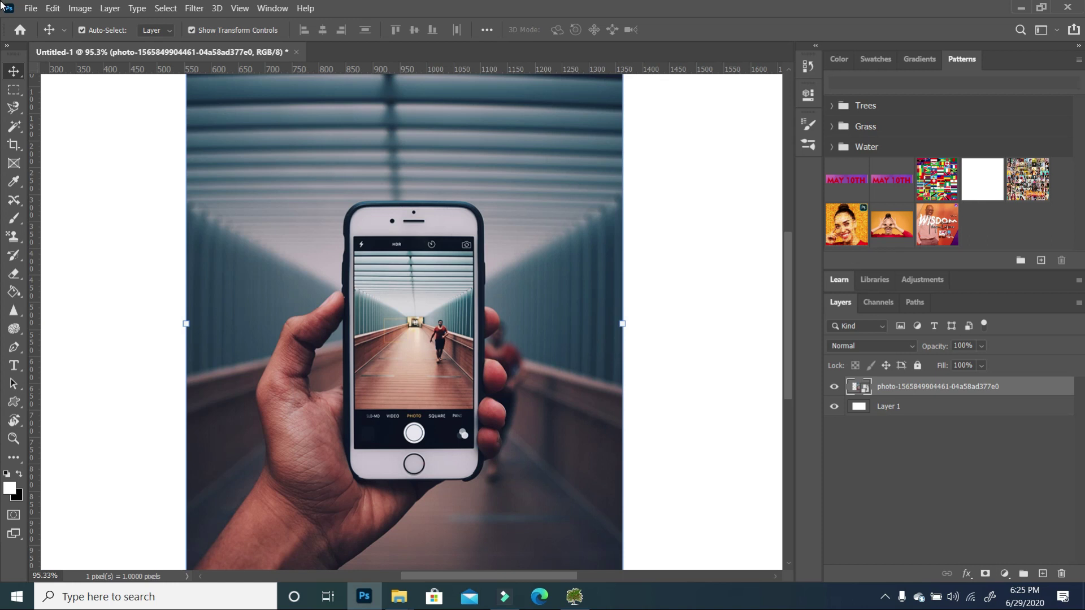
Use the Magic Wand's Select Subject to select the hand and iPhone
{"action": "left_click", "coordinate": [17, 134]}
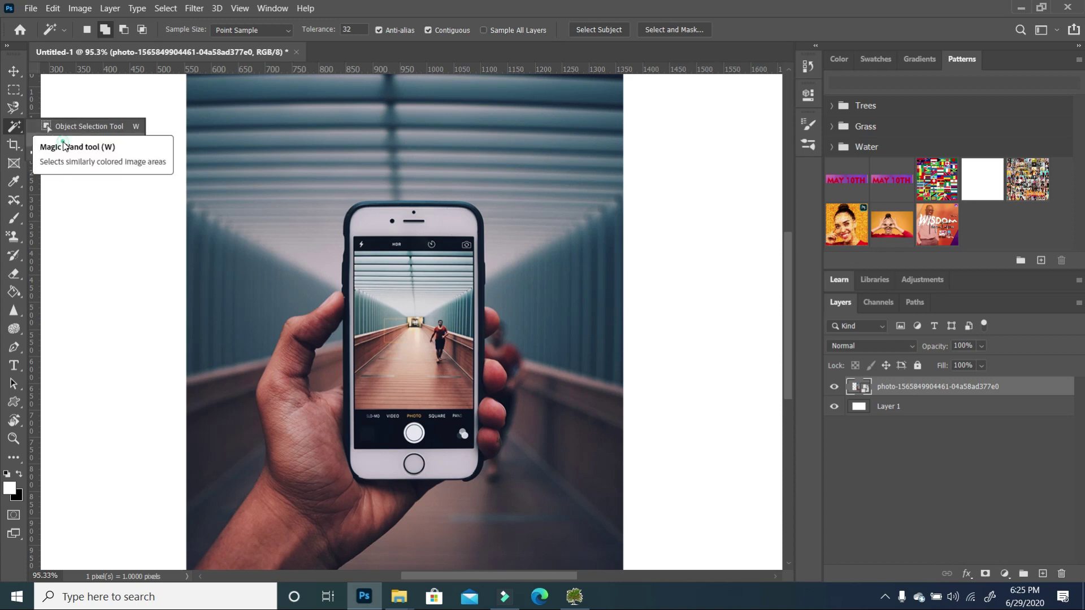
{"action": "left_click", "coordinate": [64, 146]}
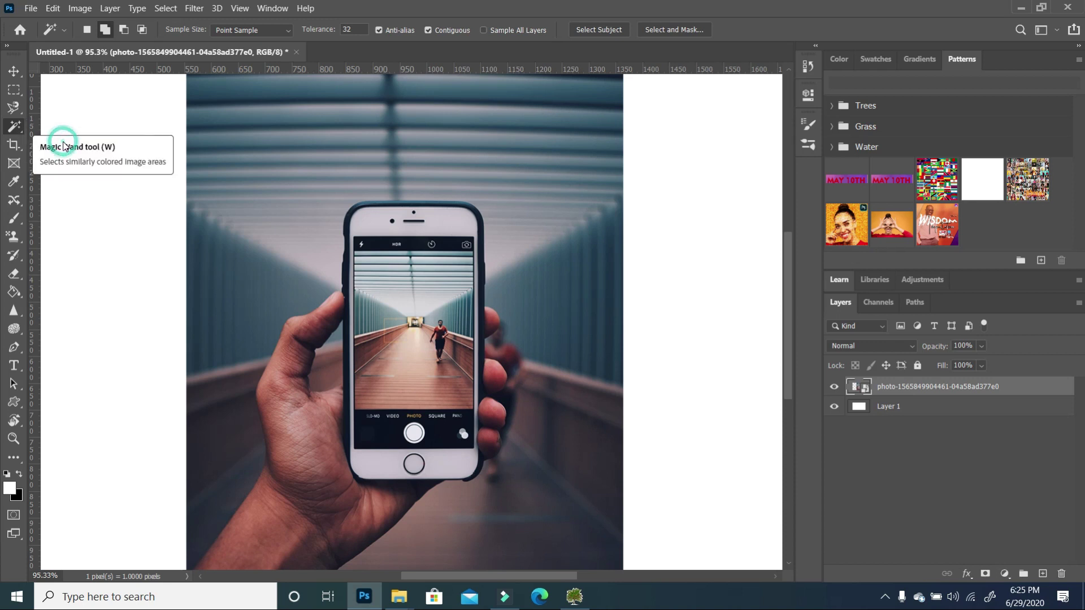
{"action": "left_click", "coordinate": [586, 30]}
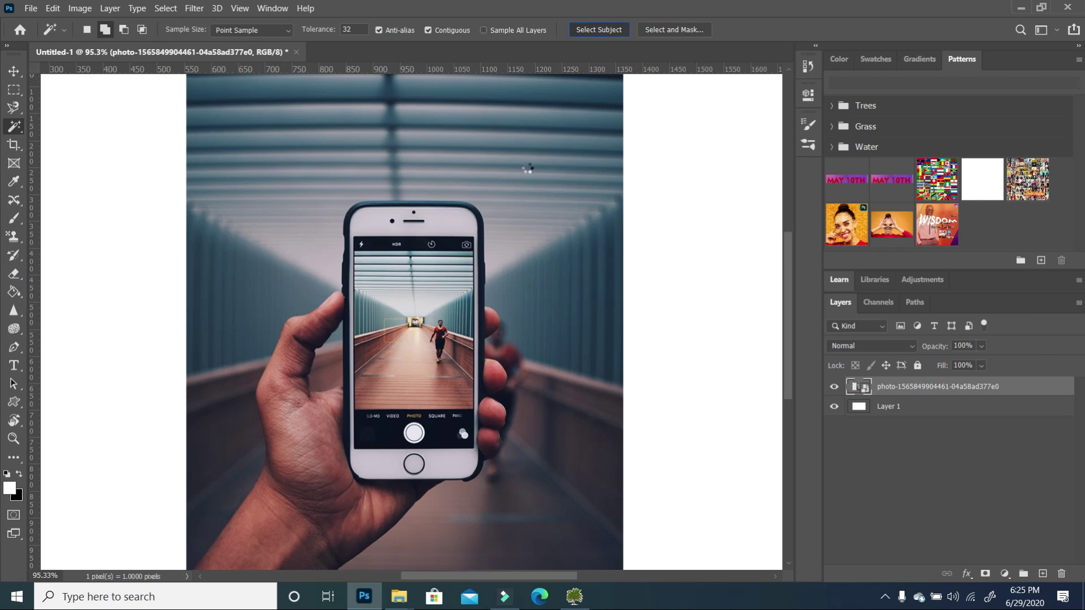
{"action": "scroll", "coordinate": [527, 169], "scroll_direction": "right", "scroll_amount": 1}
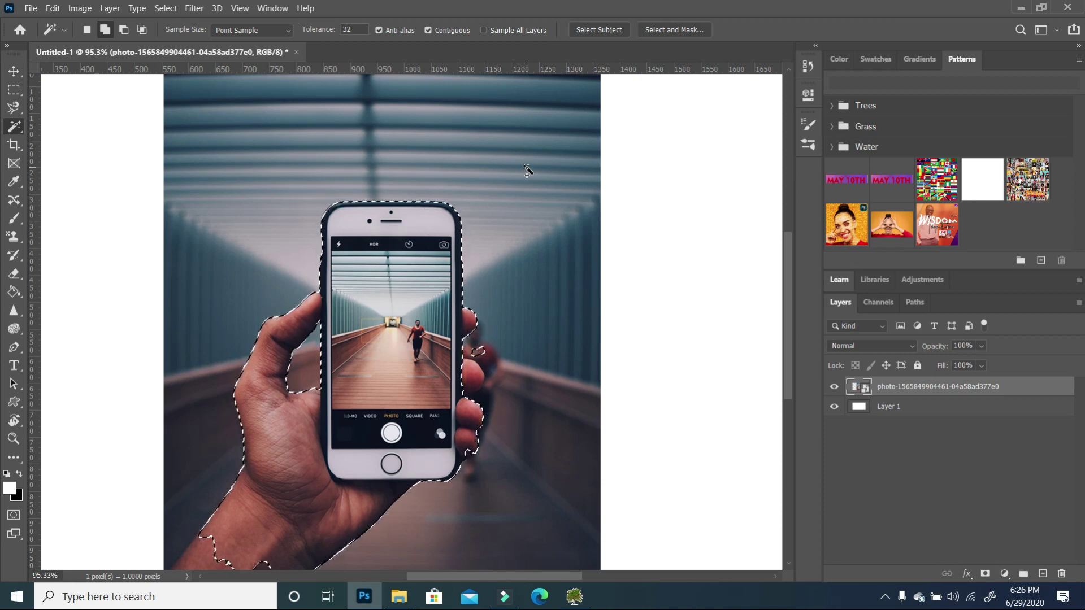
{"action": "scroll", "coordinate": [463, 336], "scroll_direction": "down", "scroll_amount": 2}
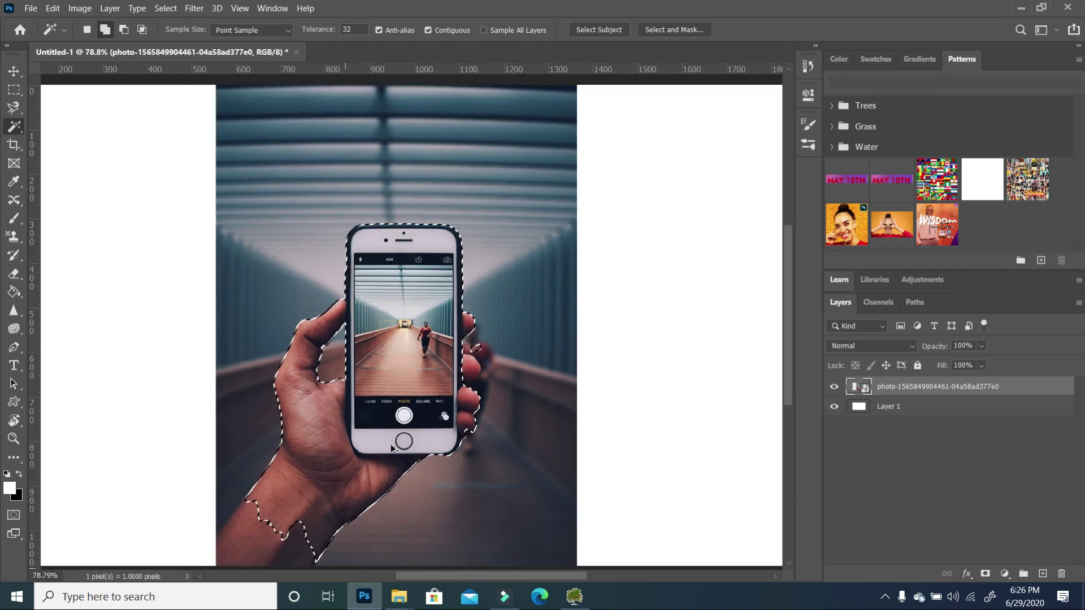
{"action": "scroll", "coordinate": [392, 448], "scroll_direction": "down", "scroll_amount": 2}
{"action": "scroll", "coordinate": [388, 501], "scroll_direction": "up", "scroll_amount": 5}
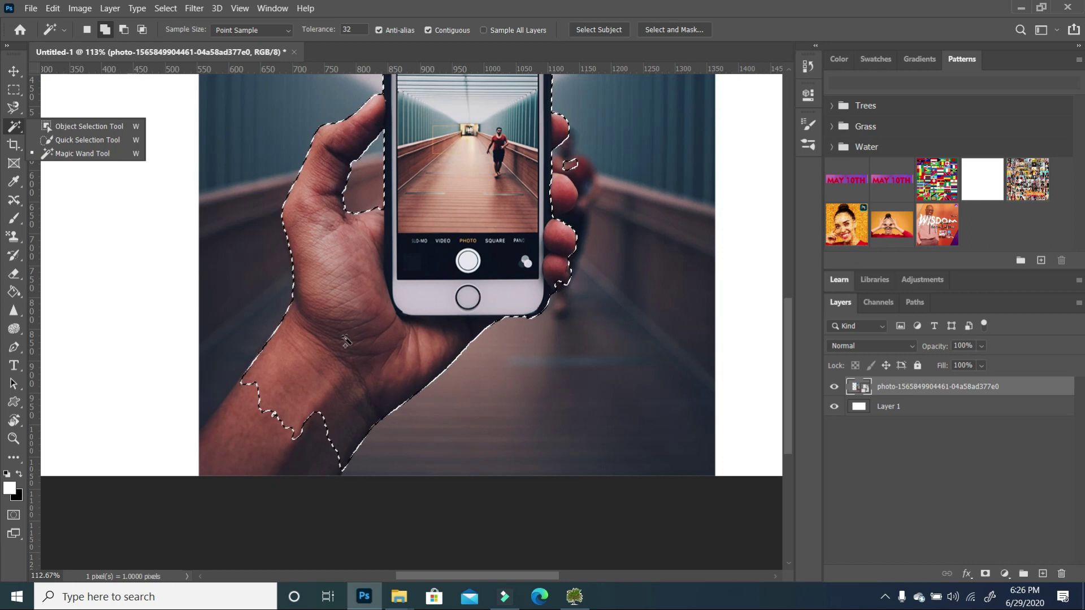
Try an edge-snapping lasso in Add mode at the wrist, then cancel the unfinished outline
{"action": "left_click", "coordinate": [15, 111]}
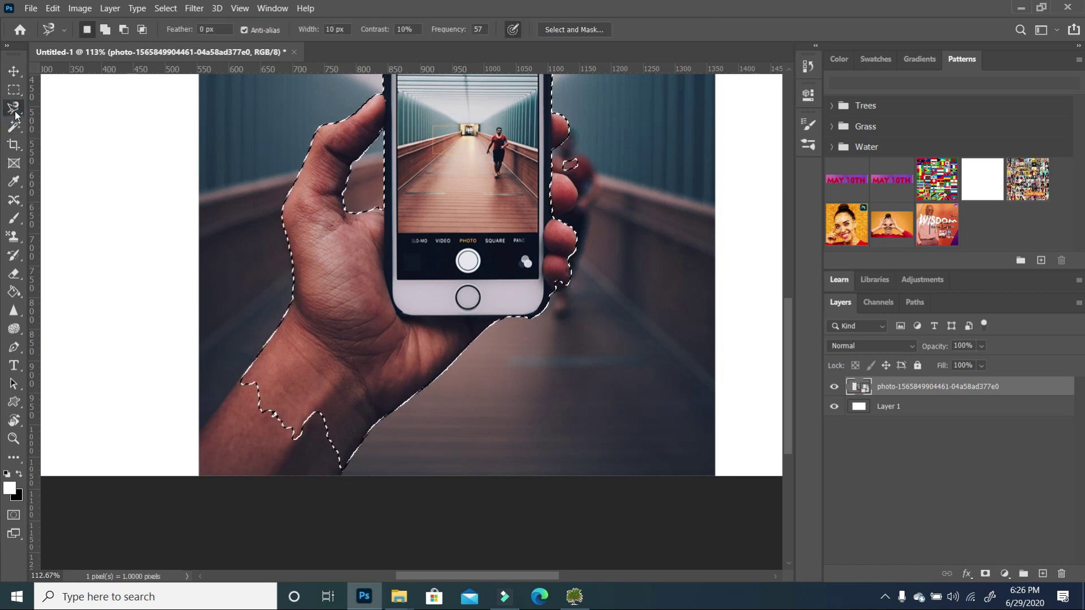
{"action": "left_click", "coordinate": [105, 30]}
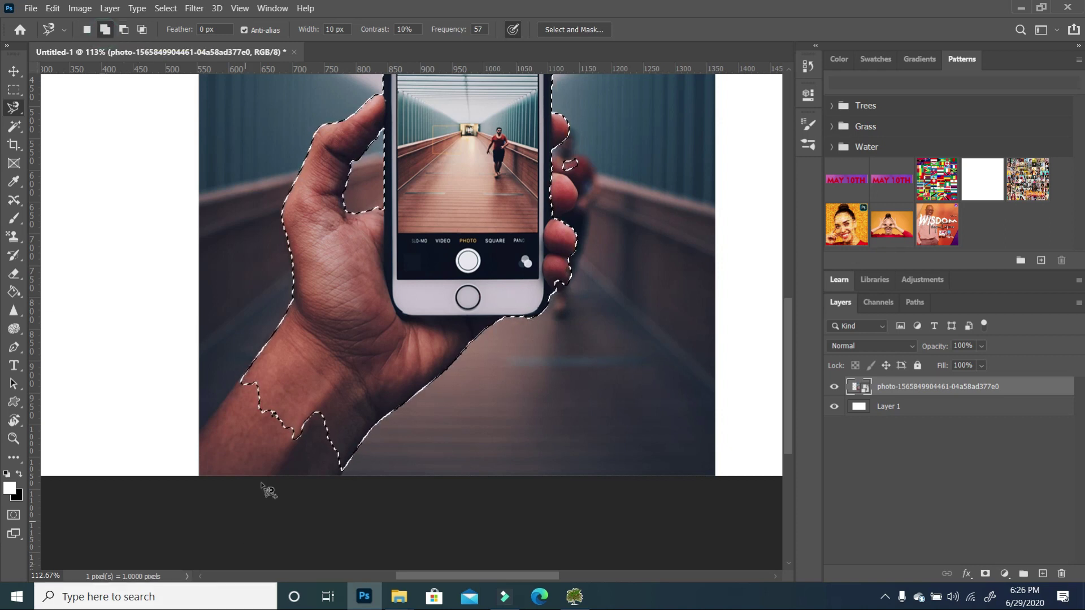
{"action": "scroll", "coordinate": [263, 470], "scroll_direction": "up", "scroll_amount": 2}
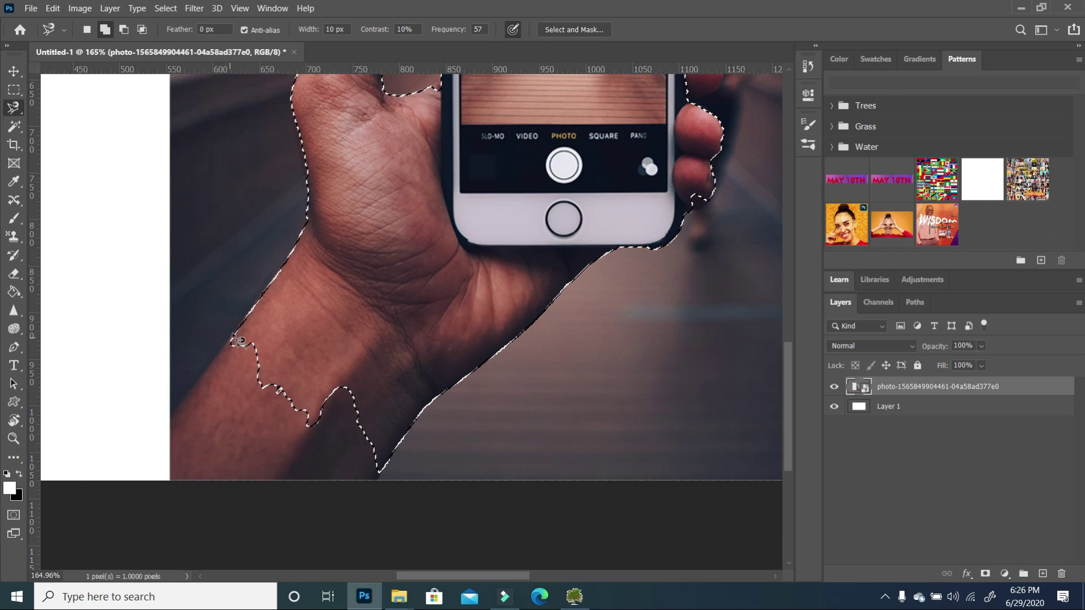
{"action": "left_click", "coordinate": [242, 322]}
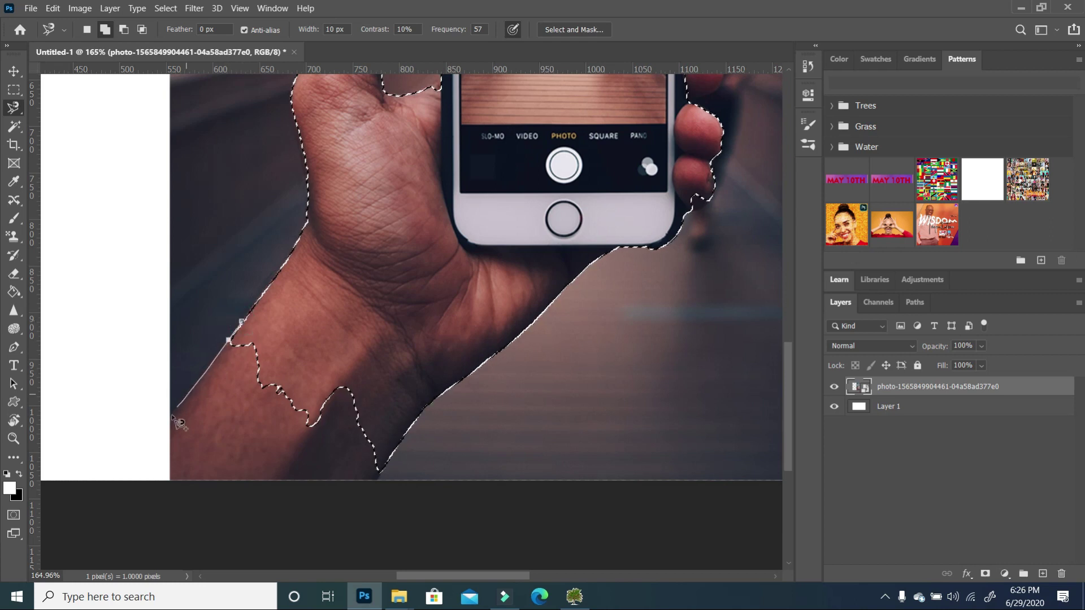
{"action": "key", "text": "Escape"}
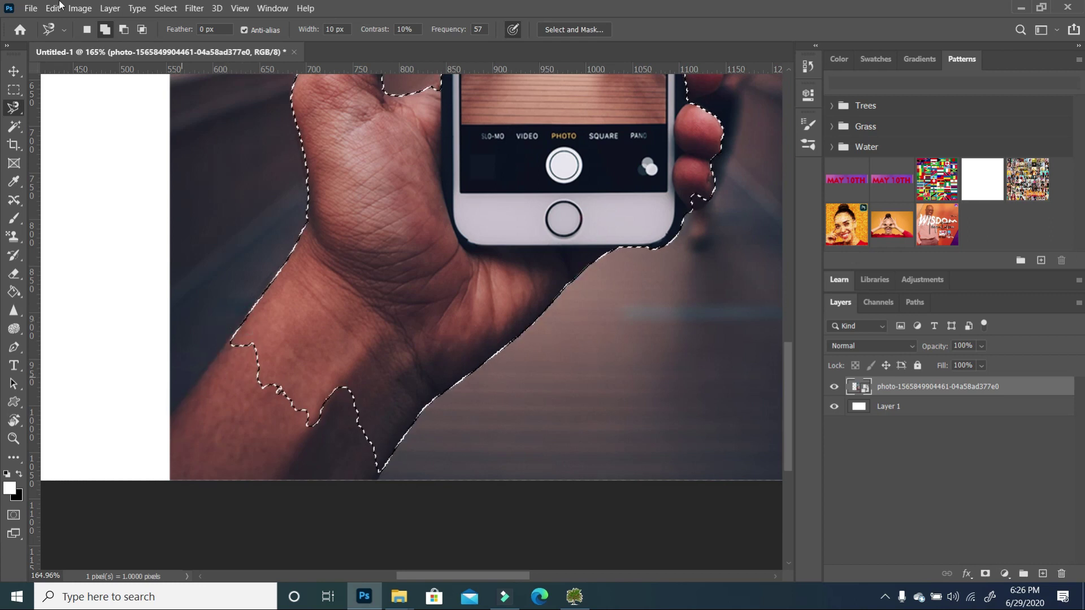
Add the whole wrist down to the bottom edge with the Polygonal Lasso
{"action": "left_click", "coordinate": [14, 107]}
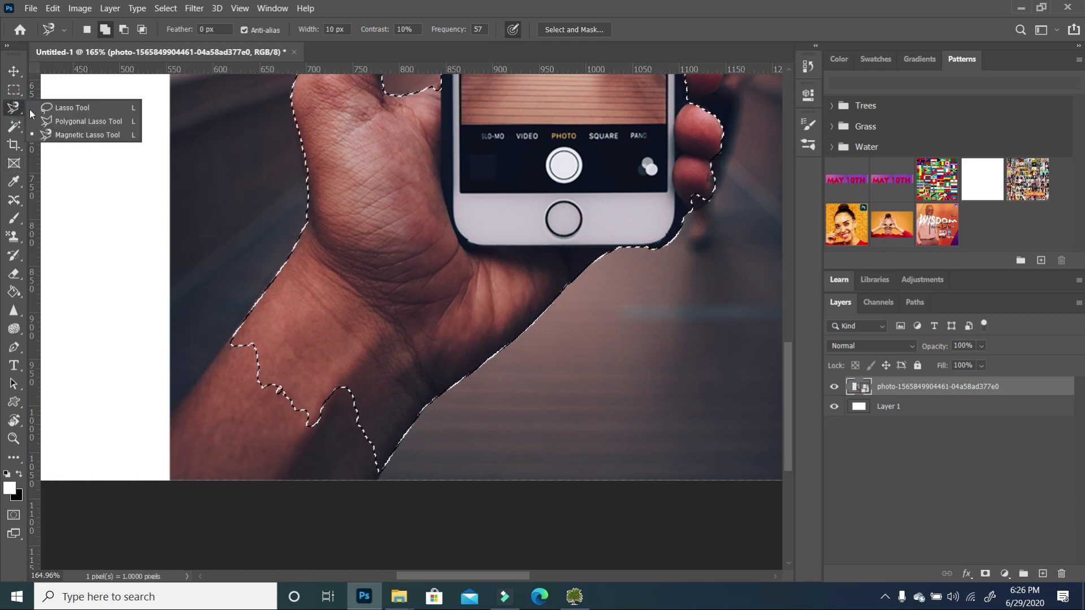
{"action": "left_click", "coordinate": [79, 119]}
{"action": "left_click", "coordinate": [105, 30]}
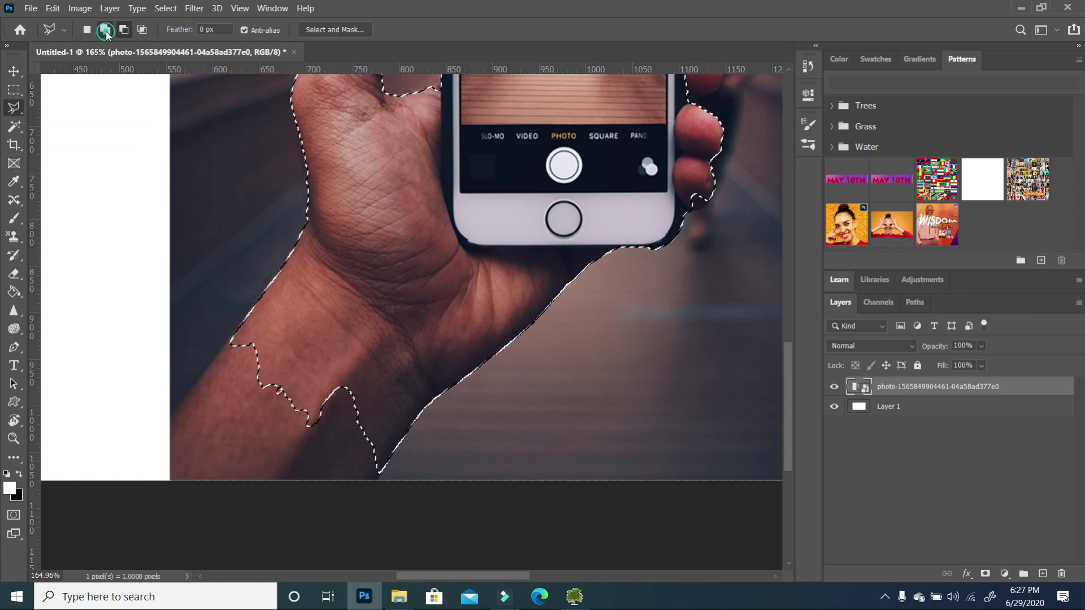
{"action": "left_click", "coordinate": [241, 323]}
{"action": "left_click", "coordinate": [160, 432]}
{"action": "left_click", "coordinate": [163, 491]}
{"action": "left_click", "coordinate": [211, 527]}
{"action": "left_click", "coordinate": [444, 538]}
{"action": "left_click", "coordinate": [374, 494]}
{"action": "left_click", "coordinate": [381, 470]}
{"action": "left_click", "coordinate": [368, 299]}
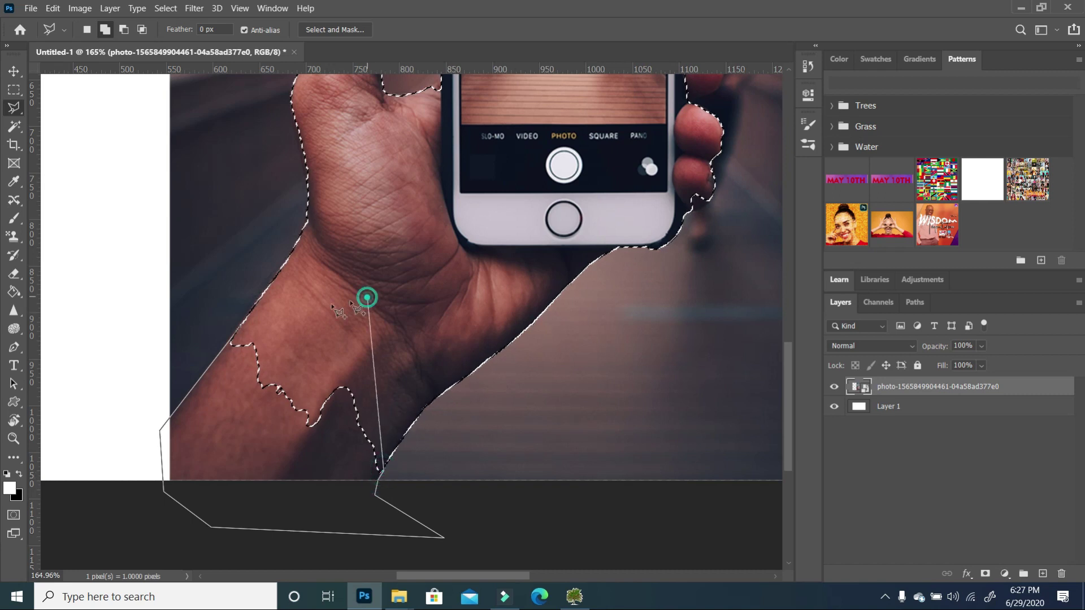
{"action": "left_click", "coordinate": [233, 334]}
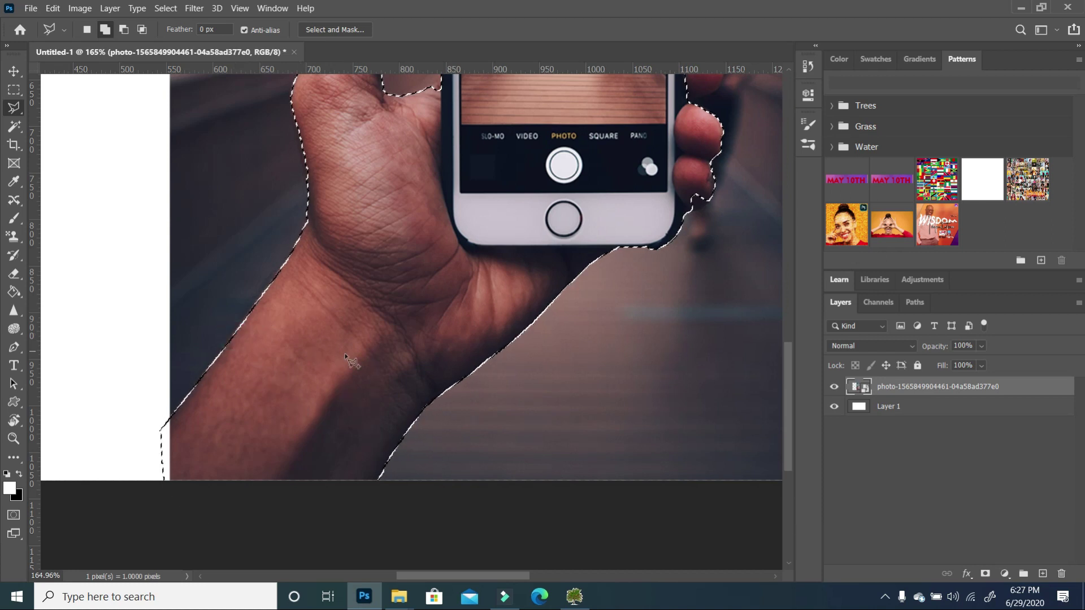
{"action": "scroll", "coordinate": [350, 361], "scroll_direction": "down", "scroll_amount": 5}
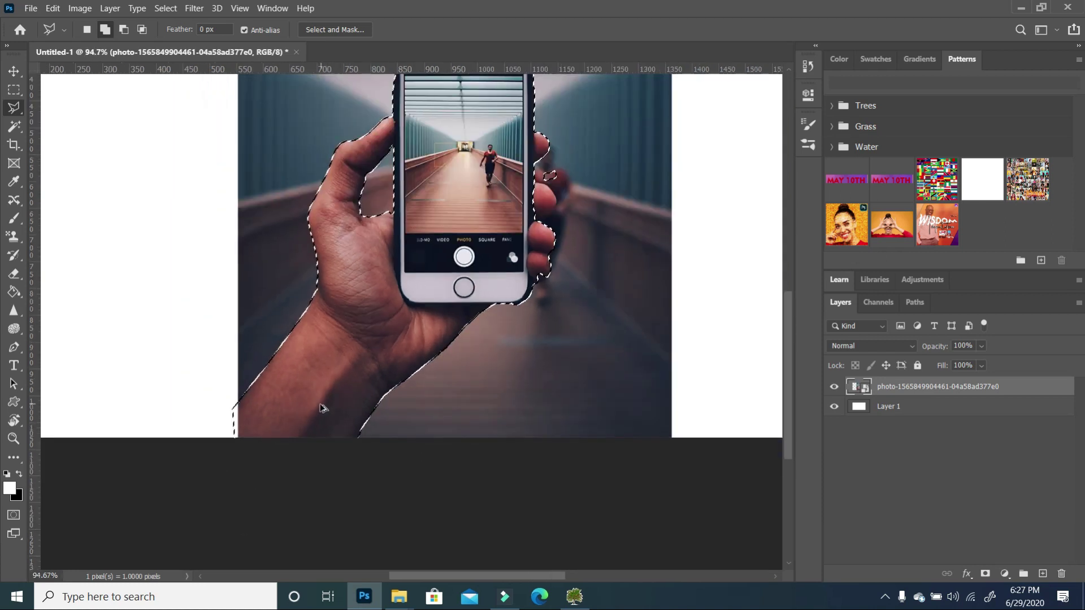
Subtract the stray areas beside the phone corner and fingers from the selection
{"action": "scroll", "coordinate": [504, 131], "scroll_direction": "up", "scroll_amount": 5}
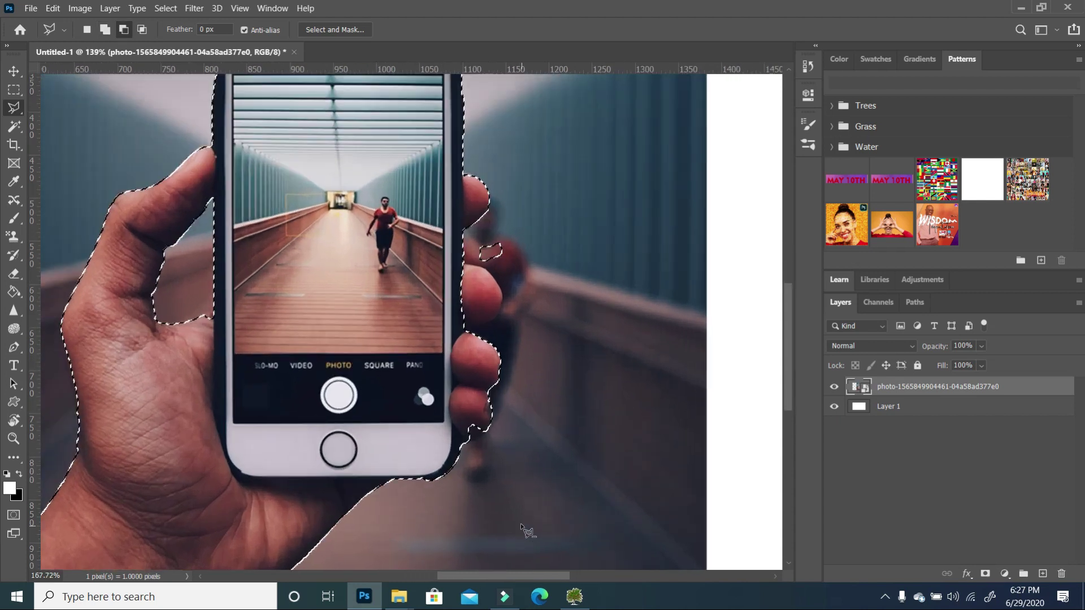
{"action": "scroll", "coordinate": [521, 374], "scroll_direction": "up", "scroll_amount": 1}
{"action": "scroll", "coordinate": [497, 398], "scroll_direction": "down", "scroll_amount": 2}
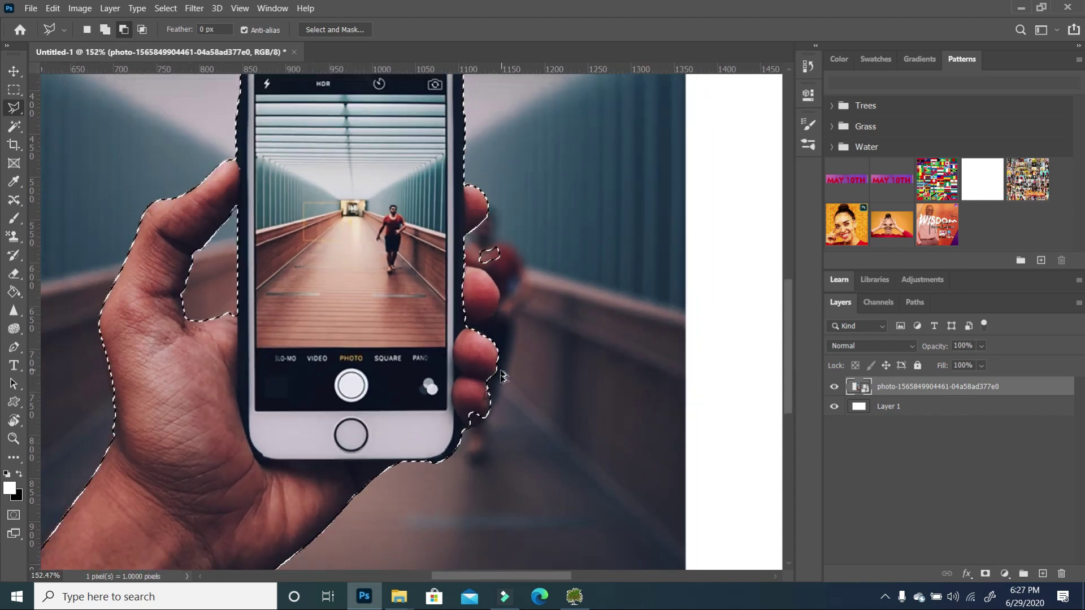
{"action": "scroll", "coordinate": [503, 376], "scroll_direction": "up", "scroll_amount": 1}
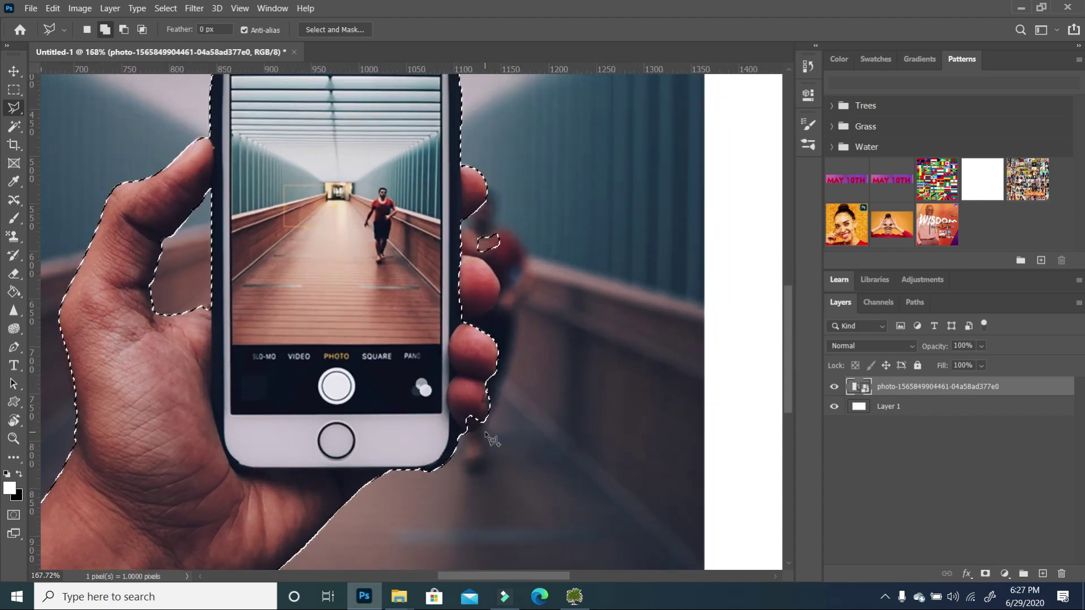
{"action": "scroll", "coordinate": [482, 437], "scroll_direction": "up", "scroll_amount": 2}
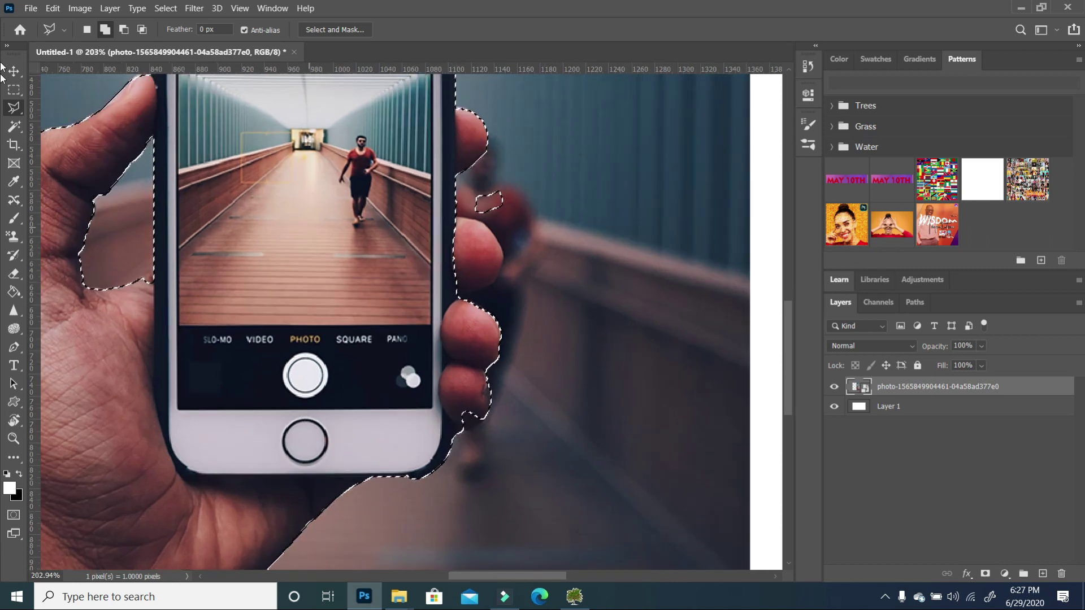
{"action": "left_click", "coordinate": [124, 29]}
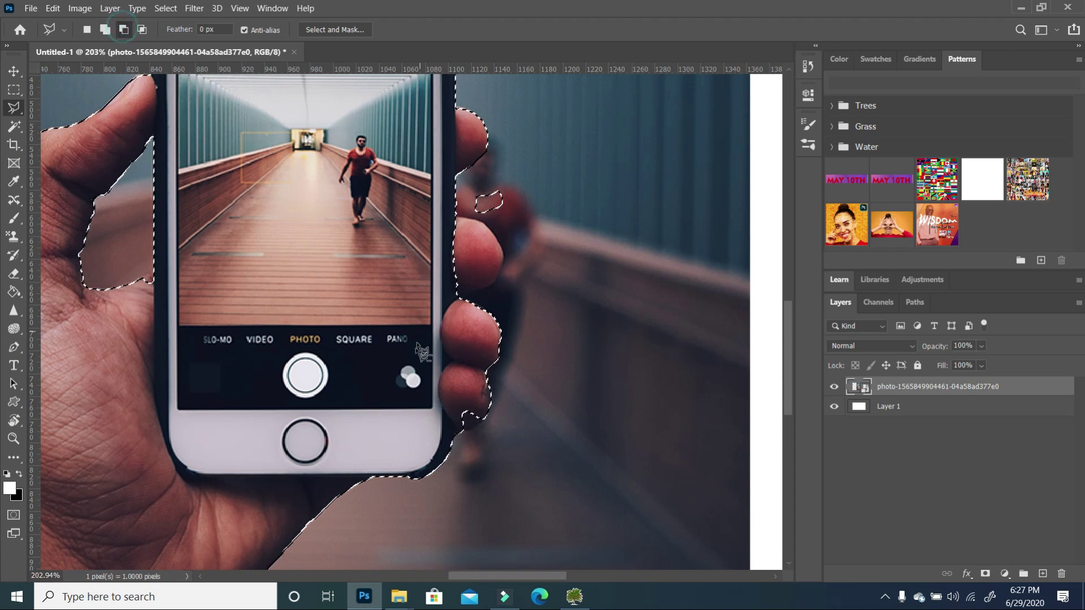
{"action": "left_click", "coordinate": [448, 414]}
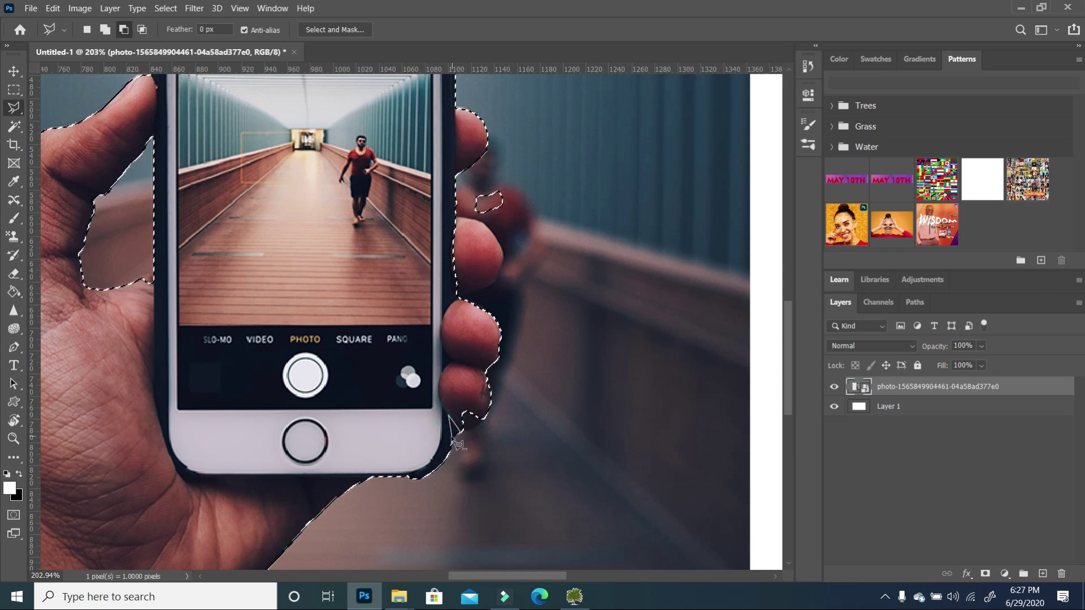
{"action": "left_click", "coordinate": [455, 455]}
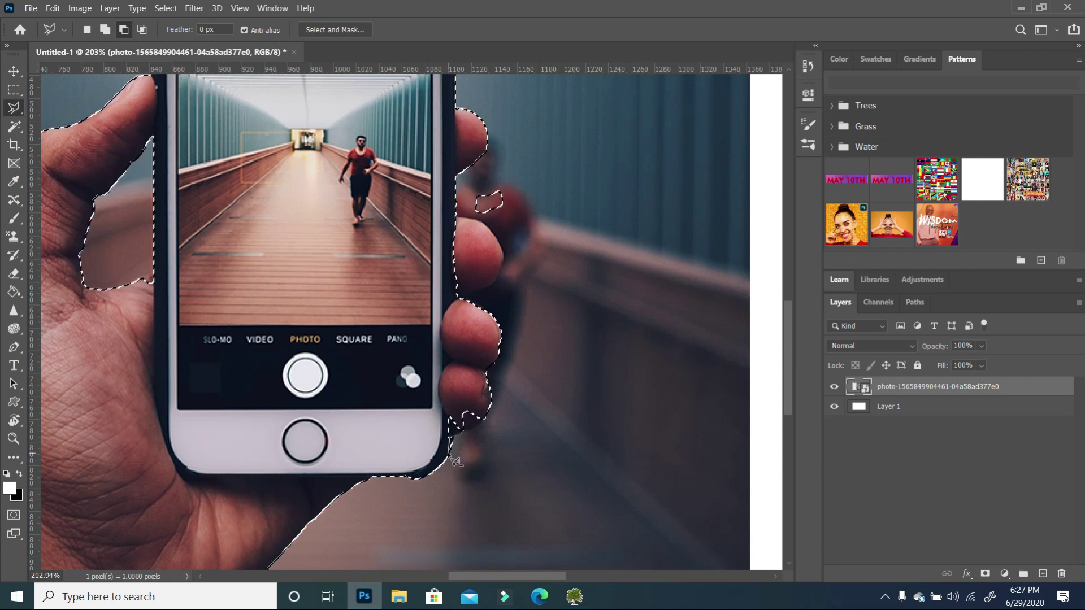
{"action": "left_click", "coordinate": [447, 462]}
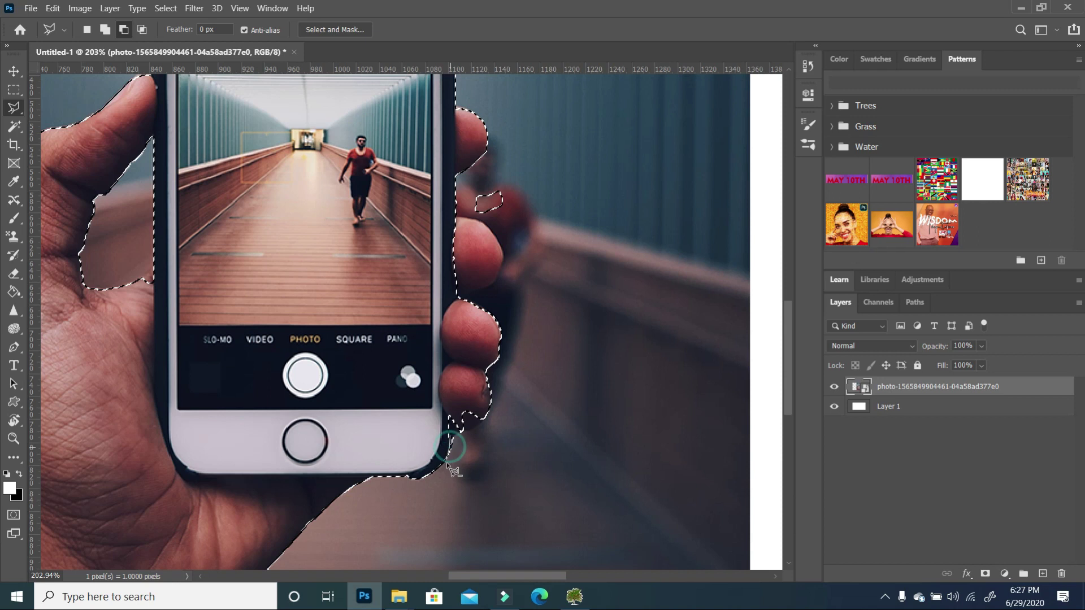
{"action": "left_click", "coordinate": [468, 450]}
{"action": "left_click", "coordinate": [450, 436]}
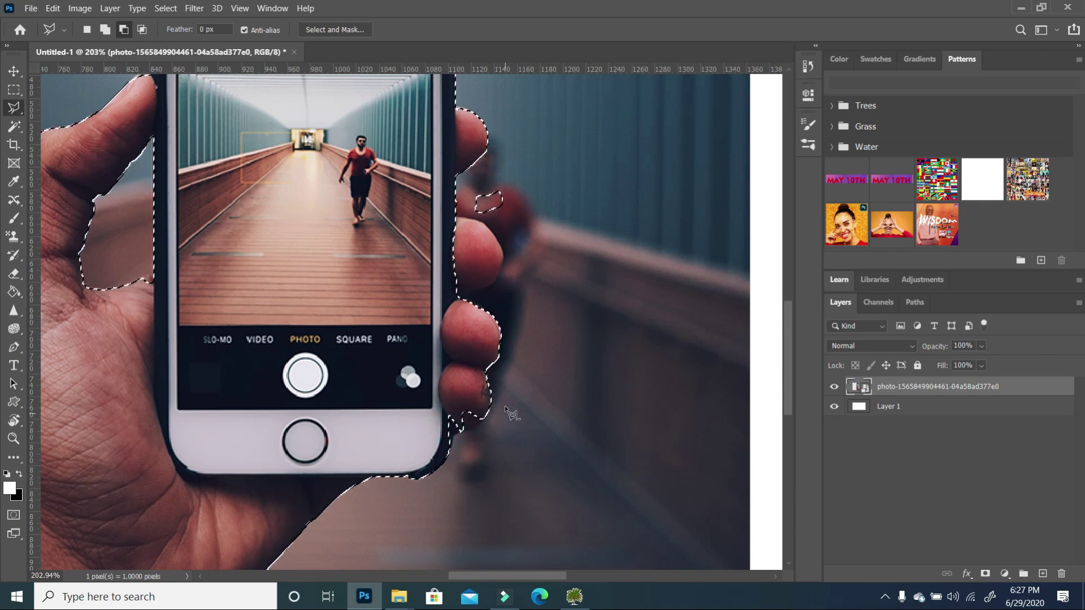
Add the gap below the lower fingertip back into the selection
{"action": "scroll", "coordinate": [499, 412], "scroll_direction": "up", "scroll_amount": 2}
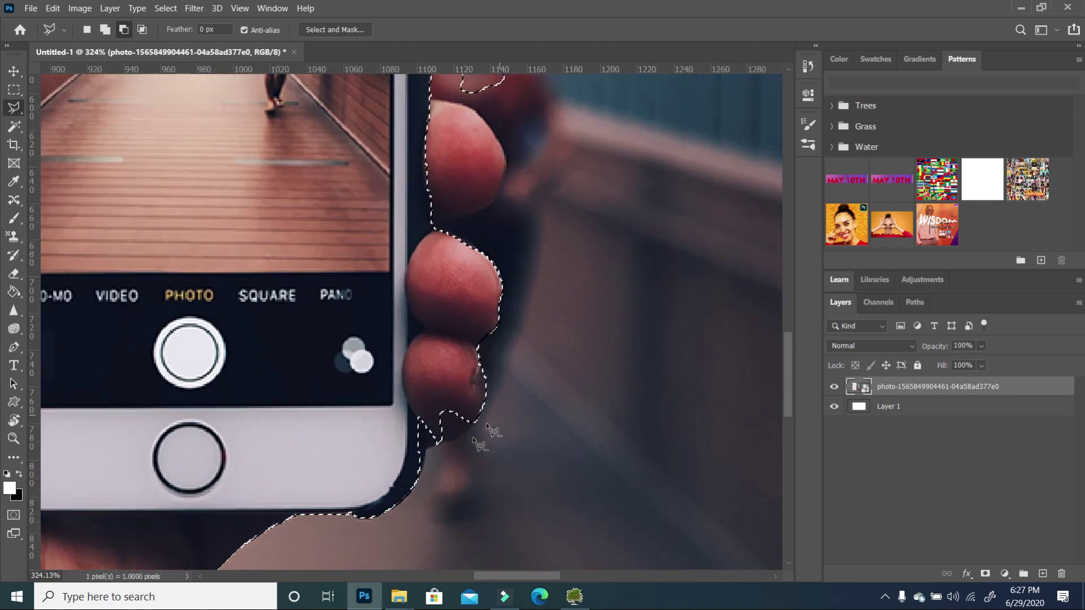
{"action": "scroll", "coordinate": [480, 436], "scroll_direction": "up", "scroll_amount": 2}
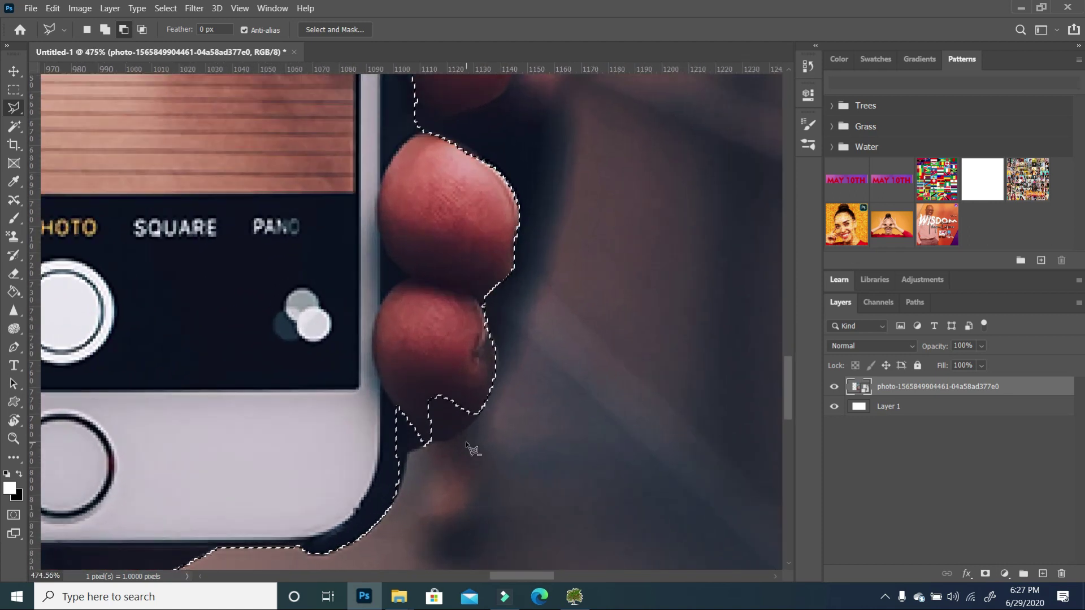
{"action": "left_click", "coordinate": [105, 29]}
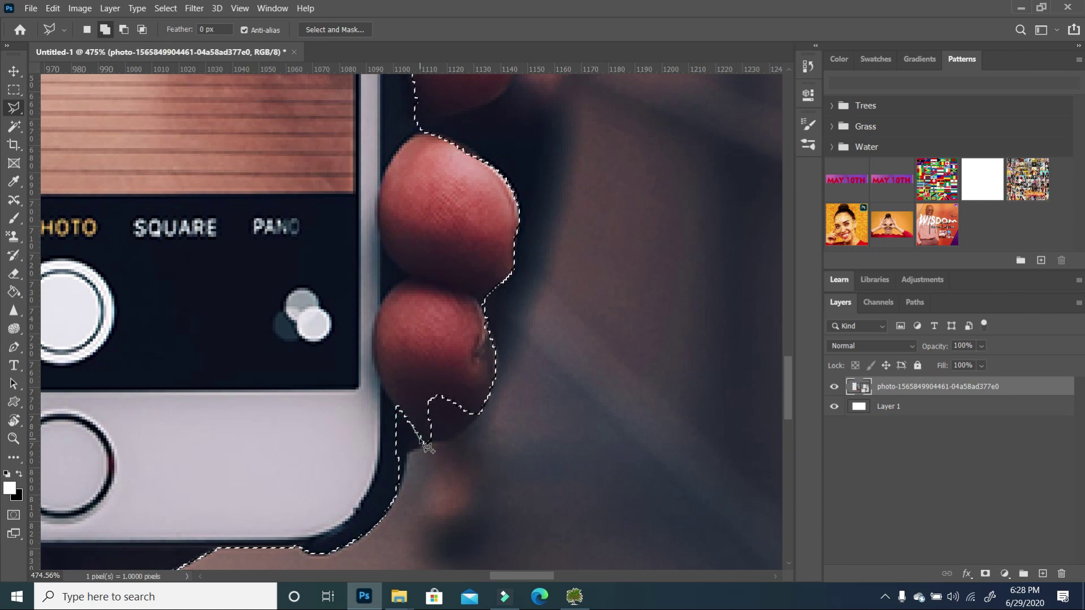
{"action": "left_click", "coordinate": [447, 441]}
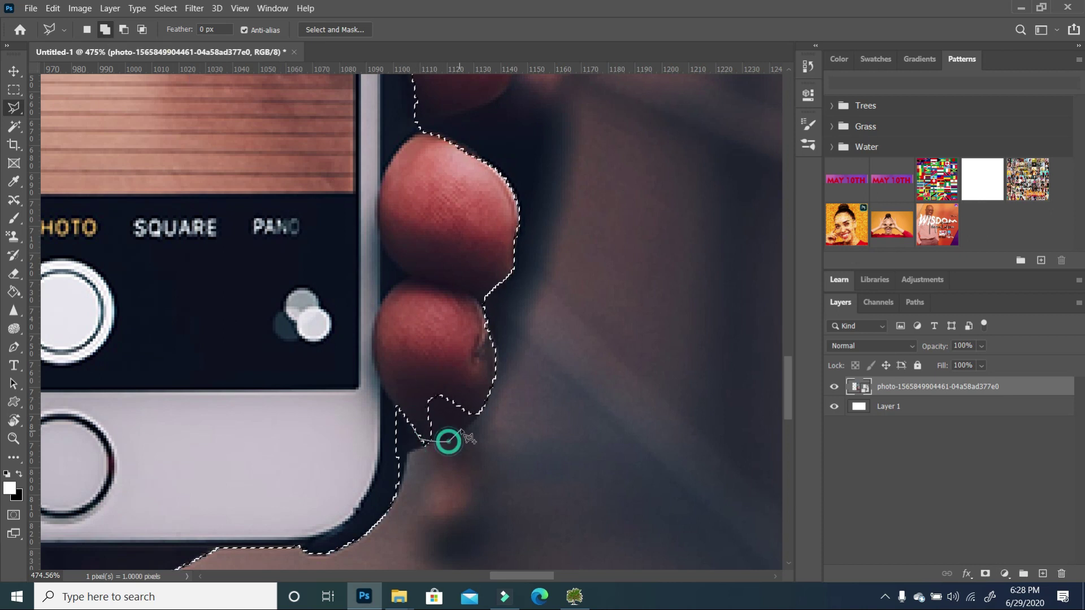
{"action": "left_click", "coordinate": [480, 414]}
{"action": "left_click", "coordinate": [434, 361]}
{"action": "left_click", "coordinate": [412, 392]}
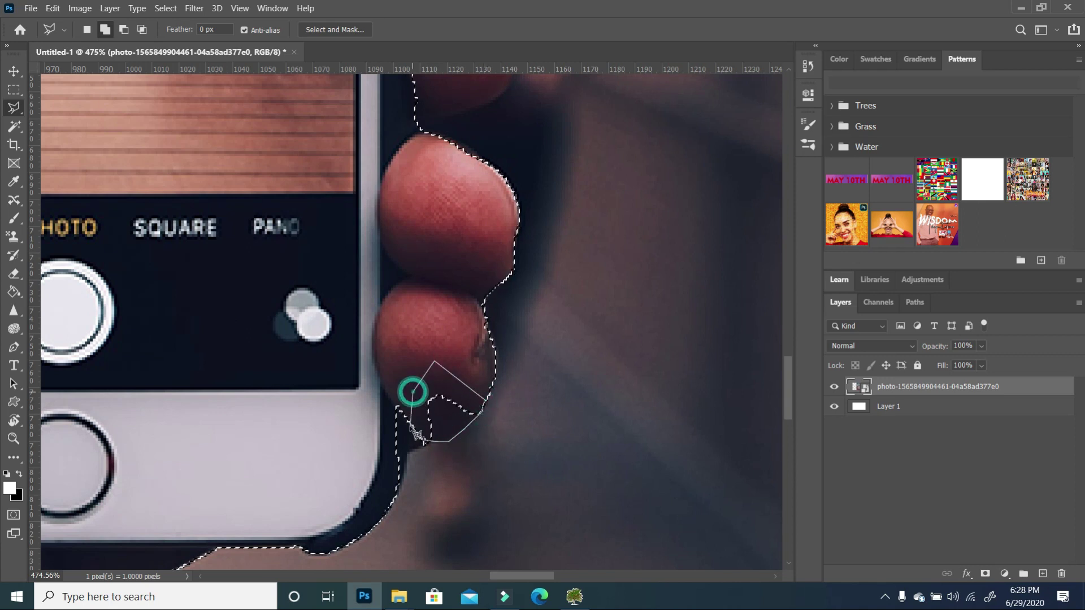
{"action": "left_click", "coordinate": [420, 434]}
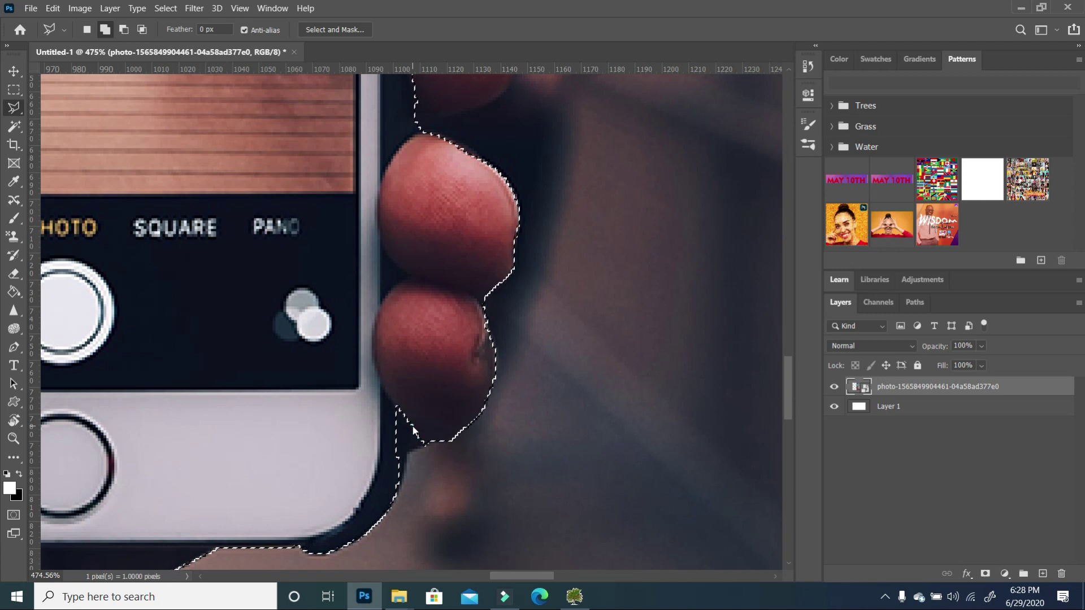
Subtract the leftover background just below the fingertip
{"action": "left_click", "coordinate": [124, 29]}
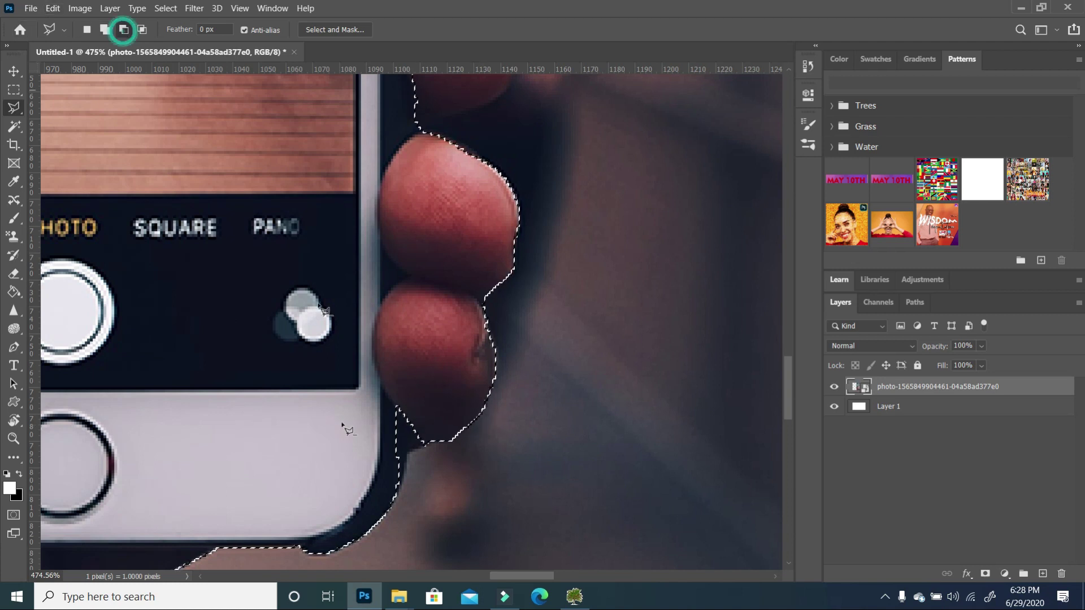
{"action": "left_click", "coordinate": [421, 440]}
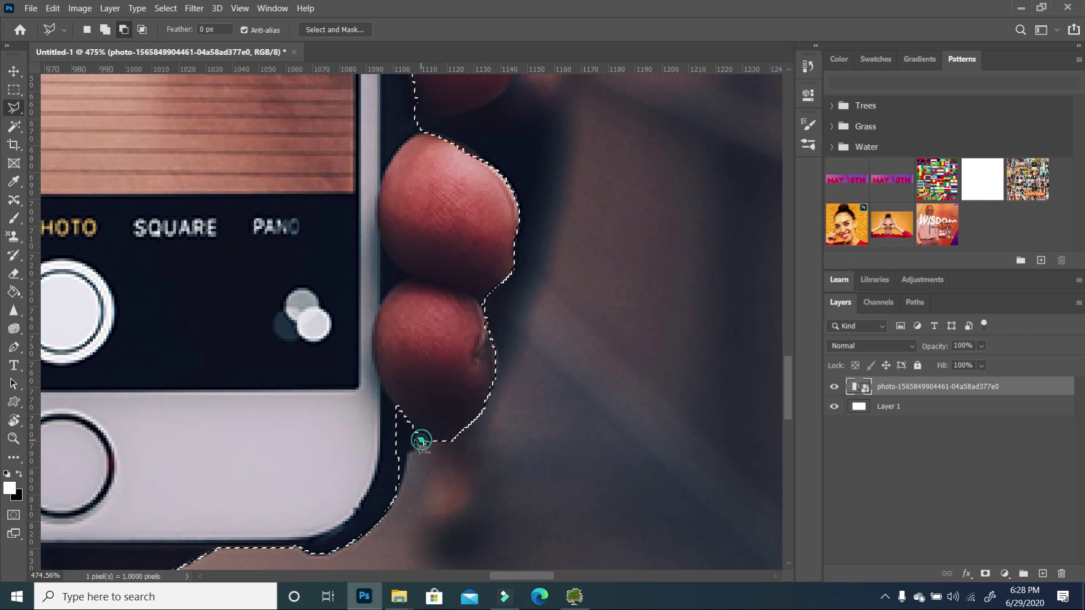
{"action": "left_click", "coordinate": [417, 460]}
{"action": "left_click", "coordinate": [431, 442]}
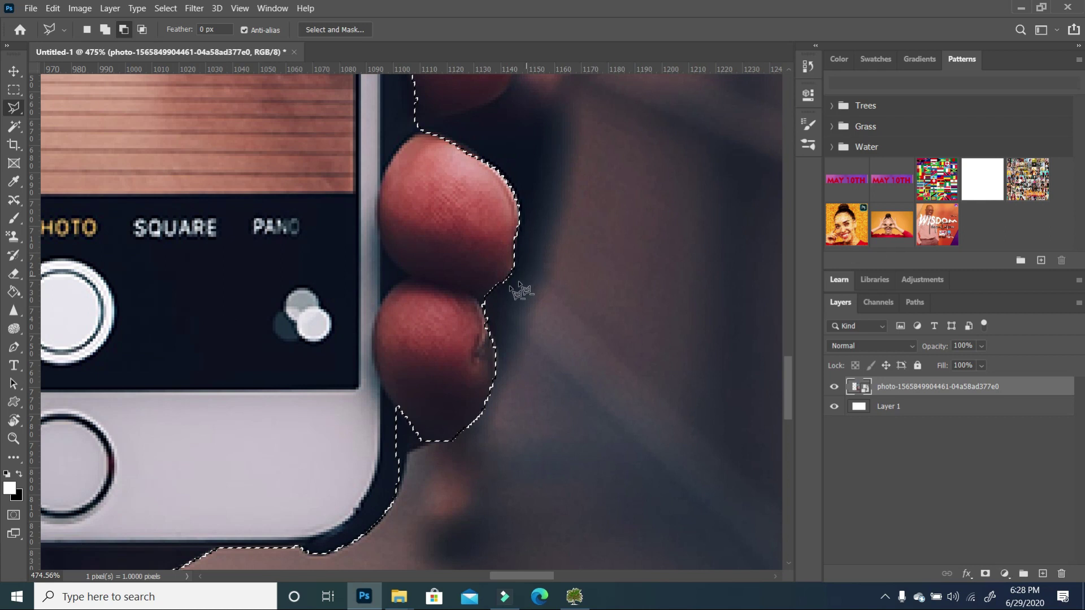
Trace around the right fingertip to add it to the selection
{"action": "scroll", "coordinate": [502, 333], "scroll_direction": "down", "scroll_amount": 5}
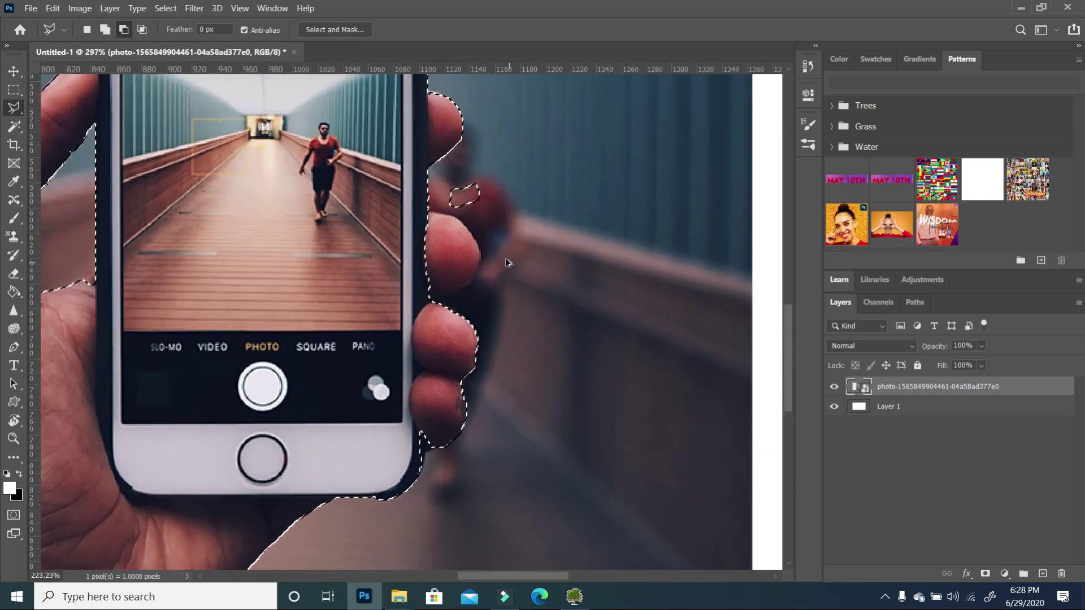
{"action": "scroll", "coordinate": [500, 218], "scroll_direction": "up", "scroll_amount": 3}
{"action": "scroll", "coordinate": [476, 429], "scroll_direction": "down", "scroll_amount": 2}
{"action": "scroll", "coordinate": [464, 219], "scroll_direction": "up", "scroll_amount": 3}
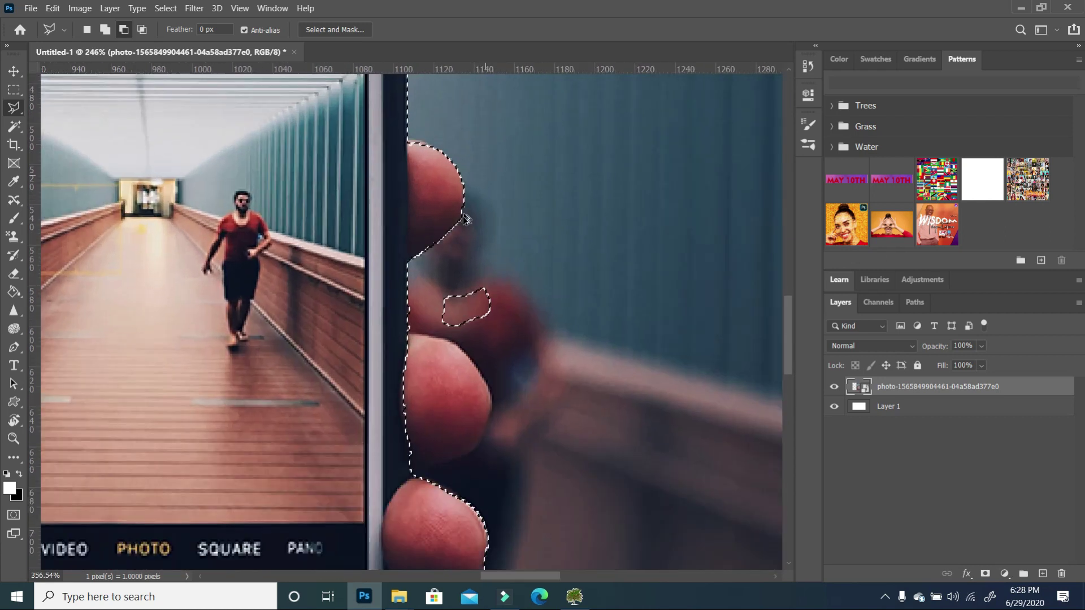
{"action": "scroll", "coordinate": [529, 370], "scroll_direction": "down", "scroll_amount": 2}
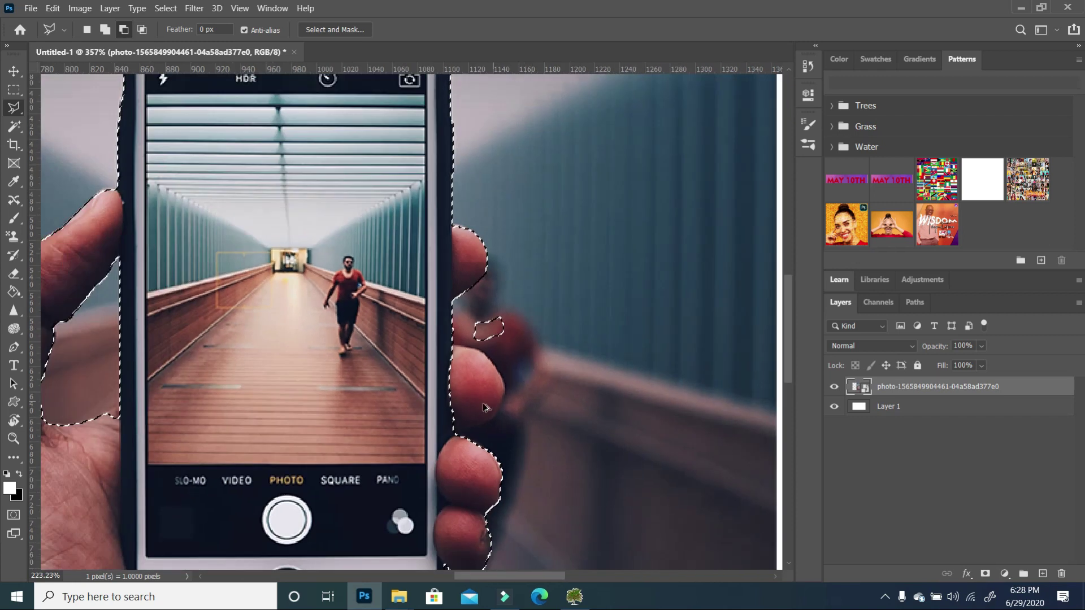
{"action": "left_click", "coordinate": [106, 30]}
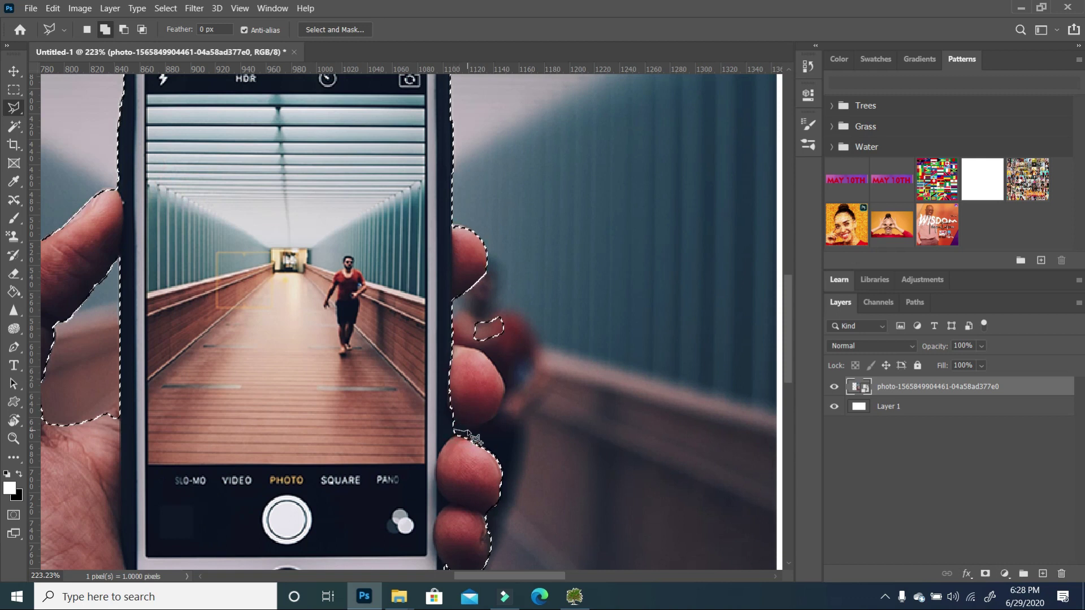
{"action": "scroll", "coordinate": [470, 438], "scroll_direction": "up", "scroll_amount": 3}
{"action": "left_click", "coordinate": [474, 281]}
{"action": "left_click", "coordinate": [508, 286]}
{"action": "left_click", "coordinate": [533, 305]}
{"action": "left_click", "coordinate": [552, 332]}
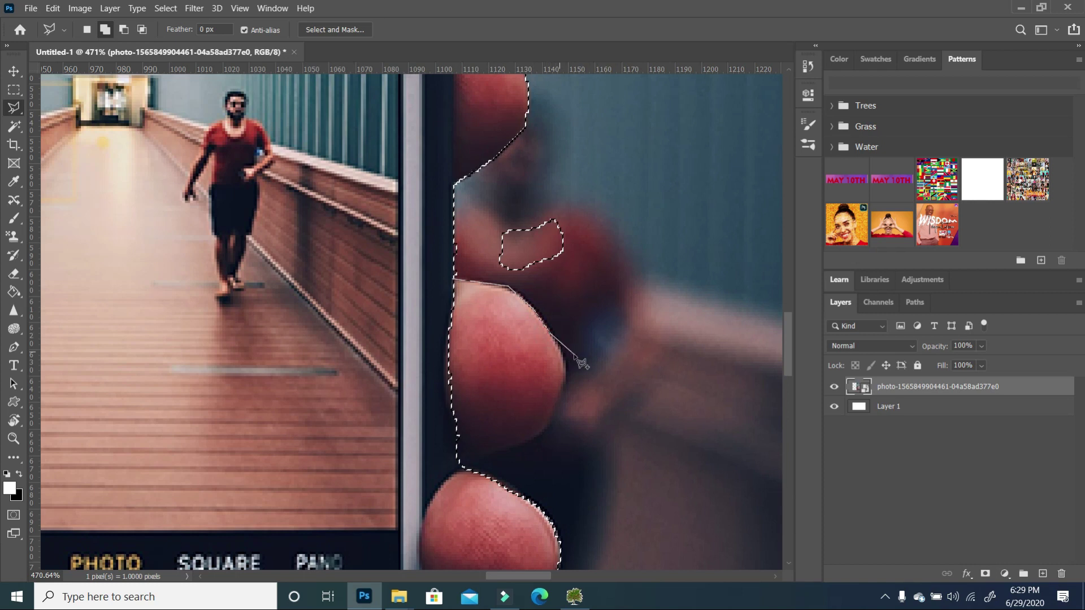
{"action": "left_click", "coordinate": [559, 356]}
{"action": "left_click", "coordinate": [564, 374]}
{"action": "left_click", "coordinate": [554, 412]}
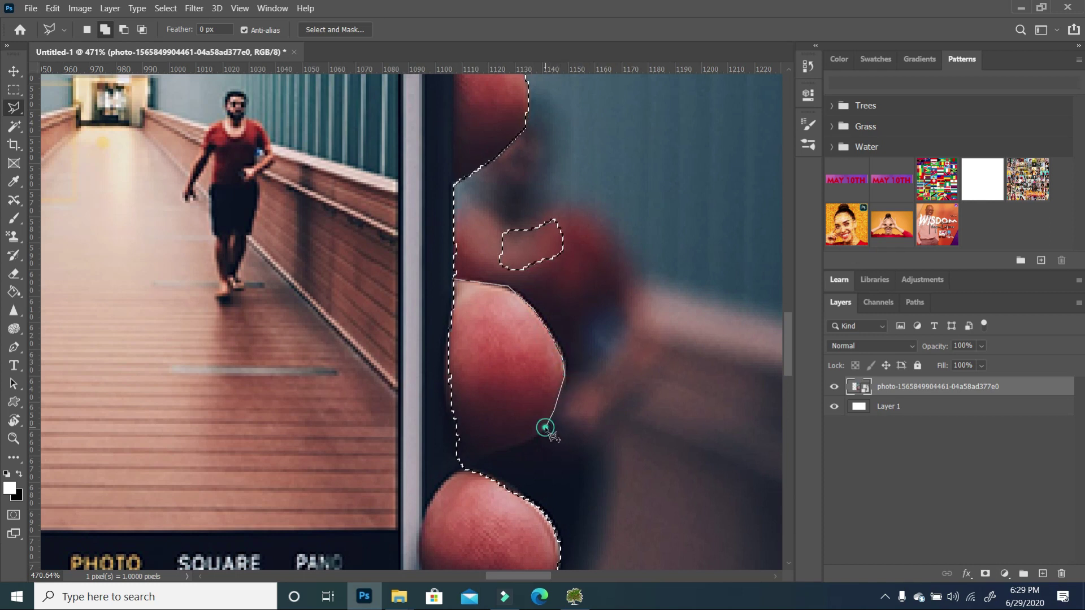
{"action": "left_click", "coordinate": [528, 439]}
{"action": "left_click", "coordinate": [496, 451]}
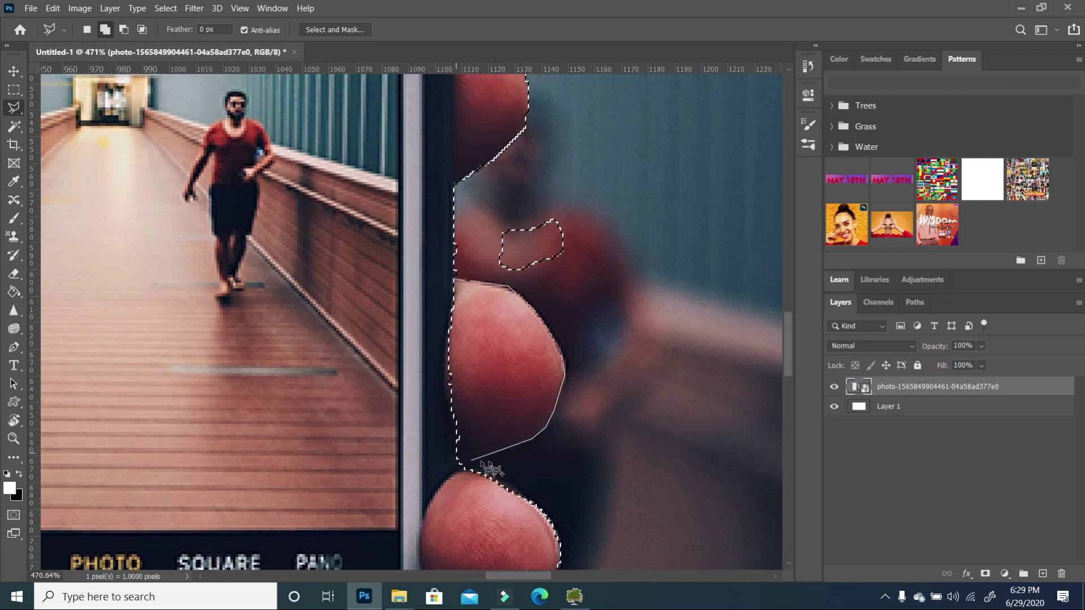
{"action": "left_click", "coordinate": [474, 455]}
{"action": "left_click", "coordinate": [446, 456]}
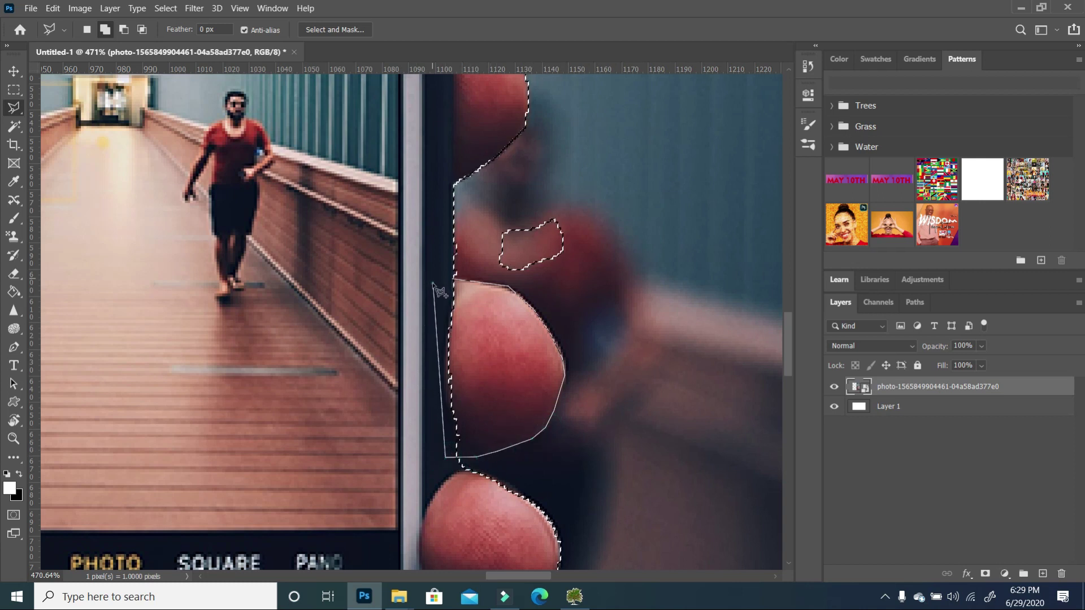
{"action": "left_click", "coordinate": [453, 280]}
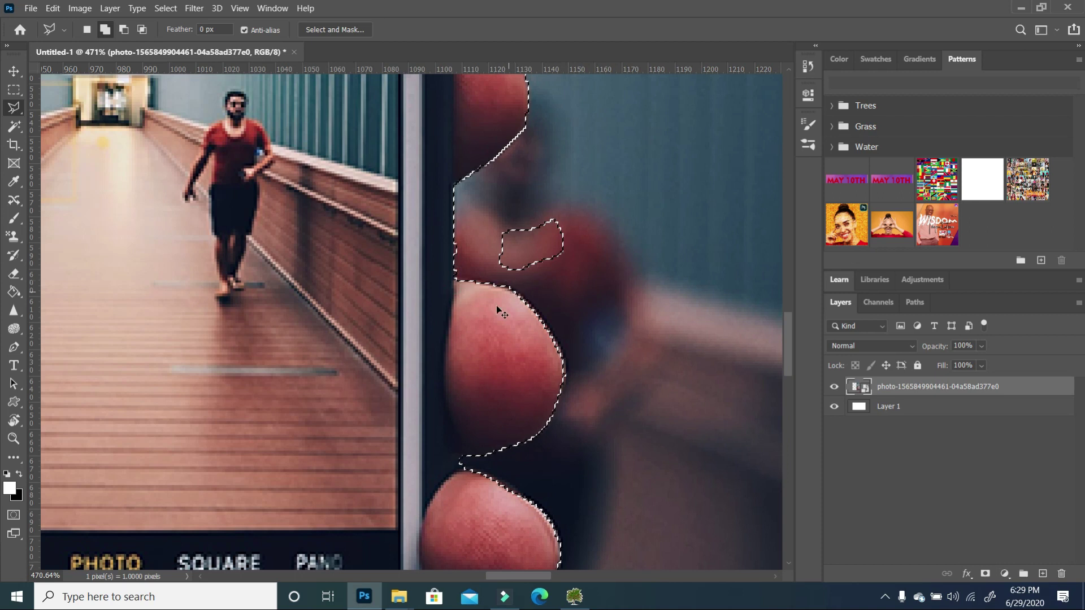
Subtract the stray selection island near the right fingertip
{"action": "scroll", "coordinate": [478, 411], "scroll_direction": "down", "scroll_amount": 1}
{"action": "scroll", "coordinate": [477, 411], "scroll_direction": "down", "scroll_amount": 5}
{"action": "scroll", "coordinate": [510, 298], "scroll_direction": "up", "scroll_amount": 5}
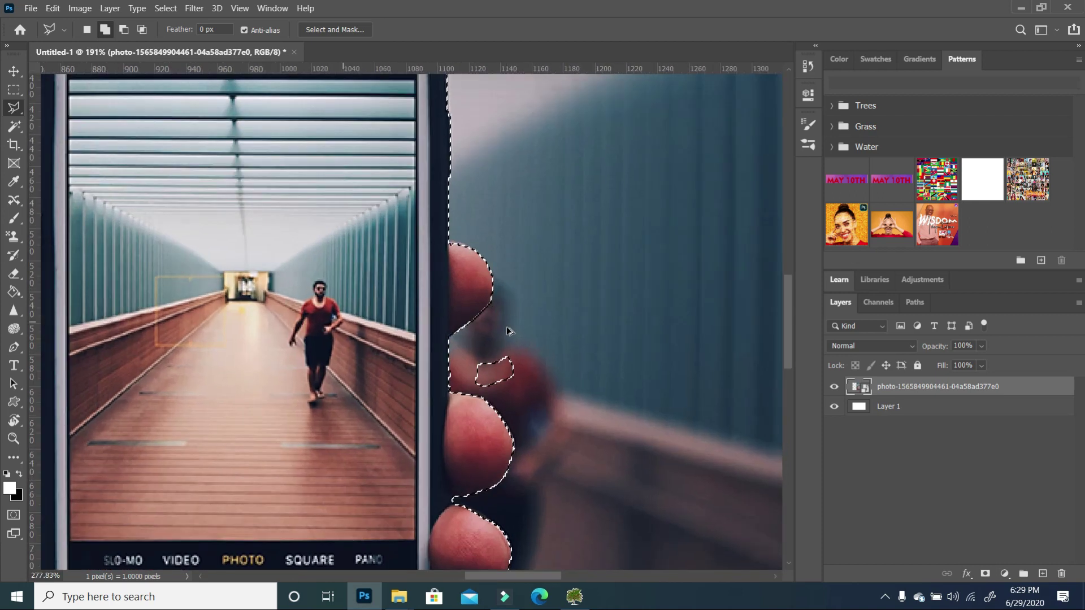
{"action": "scroll", "coordinate": [511, 341], "scroll_direction": "down", "scroll_amount": 3}
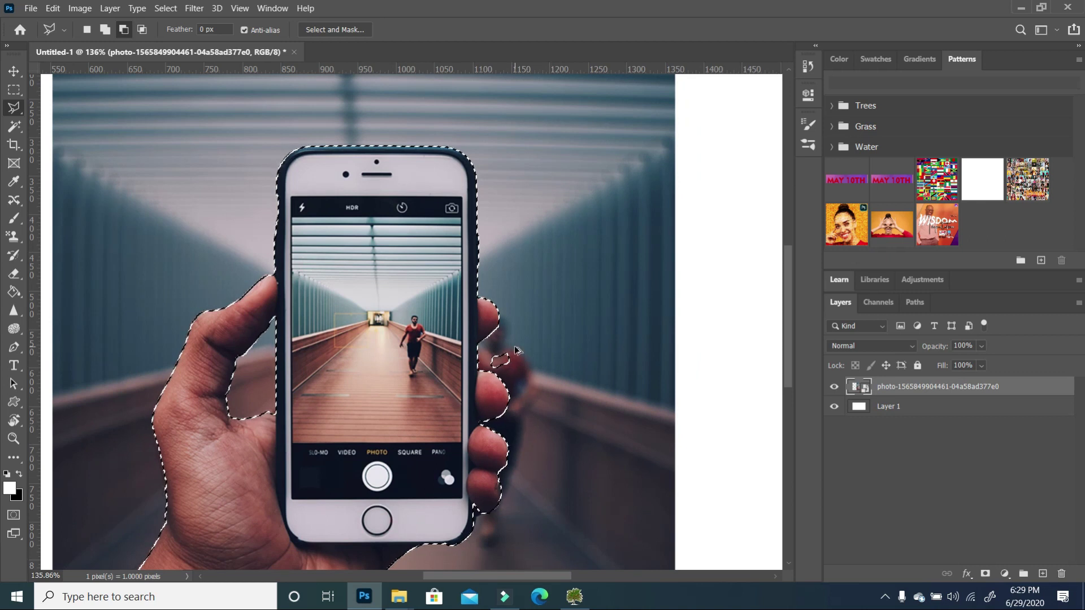
{"action": "scroll", "coordinate": [515, 350], "scroll_direction": "up", "scroll_amount": 4}
{"action": "key", "text": "shift"}
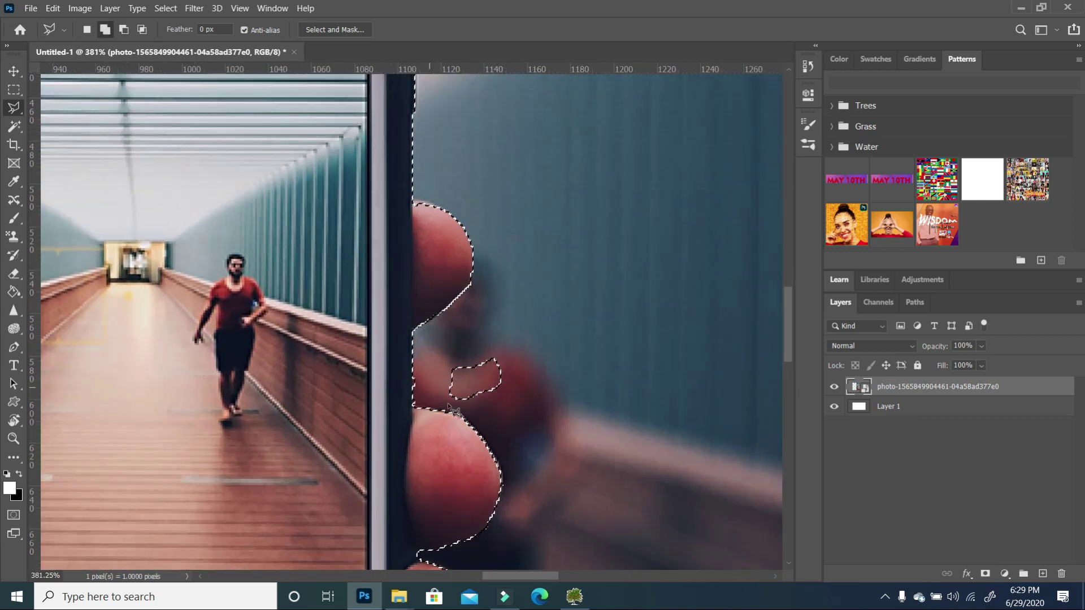
{"action": "left_click", "coordinate": [124, 29]}
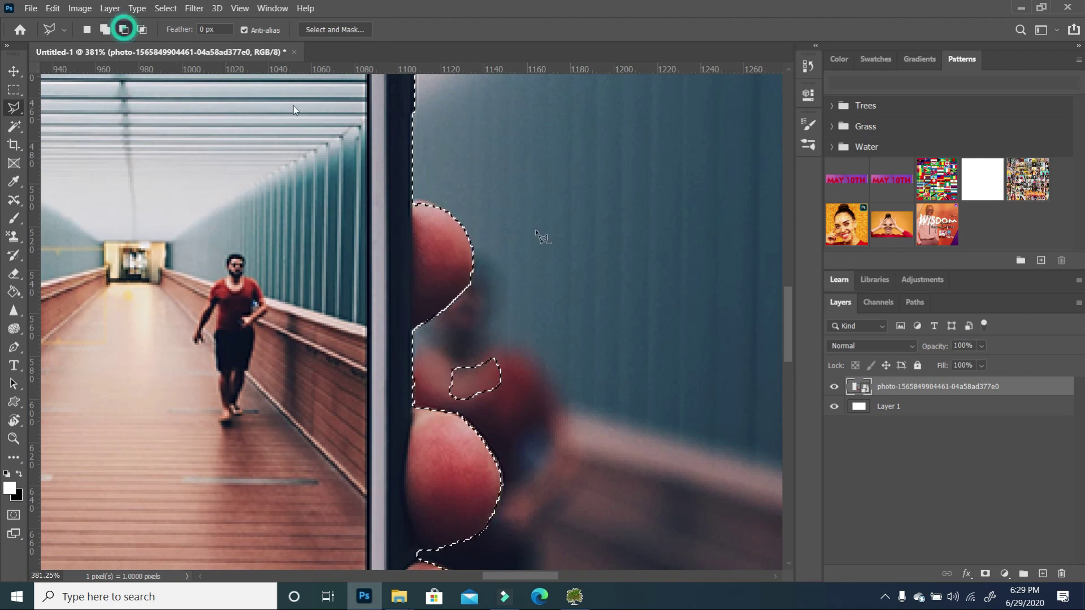
{"action": "left_click", "coordinate": [490, 344]}
{"action": "left_click", "coordinate": [426, 363]}
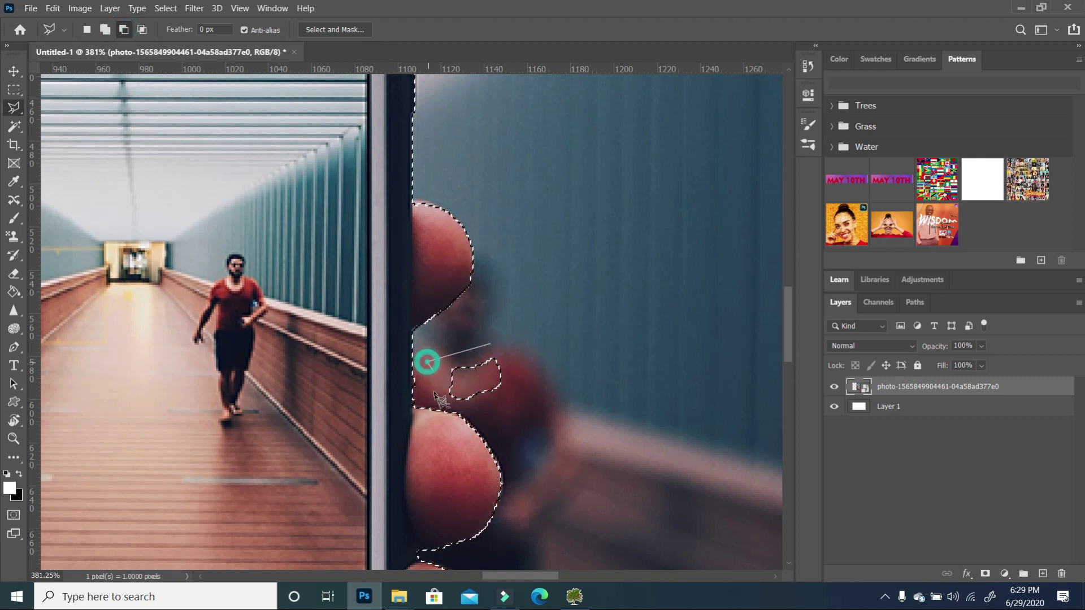
{"action": "left_click", "coordinate": [523, 415]}
{"action": "left_click", "coordinate": [524, 361]}
{"action": "left_click", "coordinate": [511, 317]}
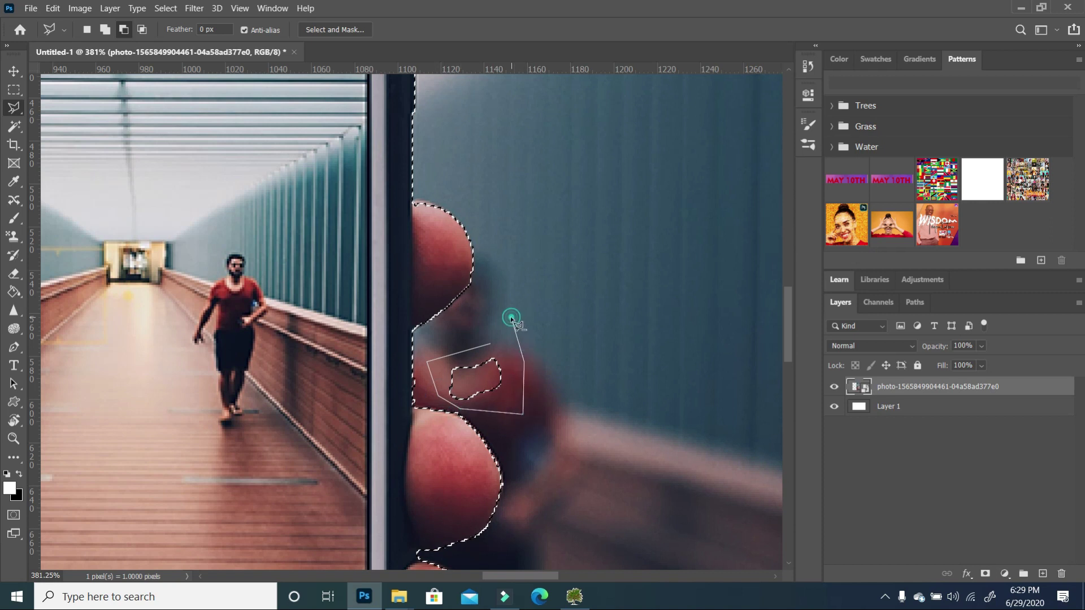
{"action": "left_click", "coordinate": [491, 343]}
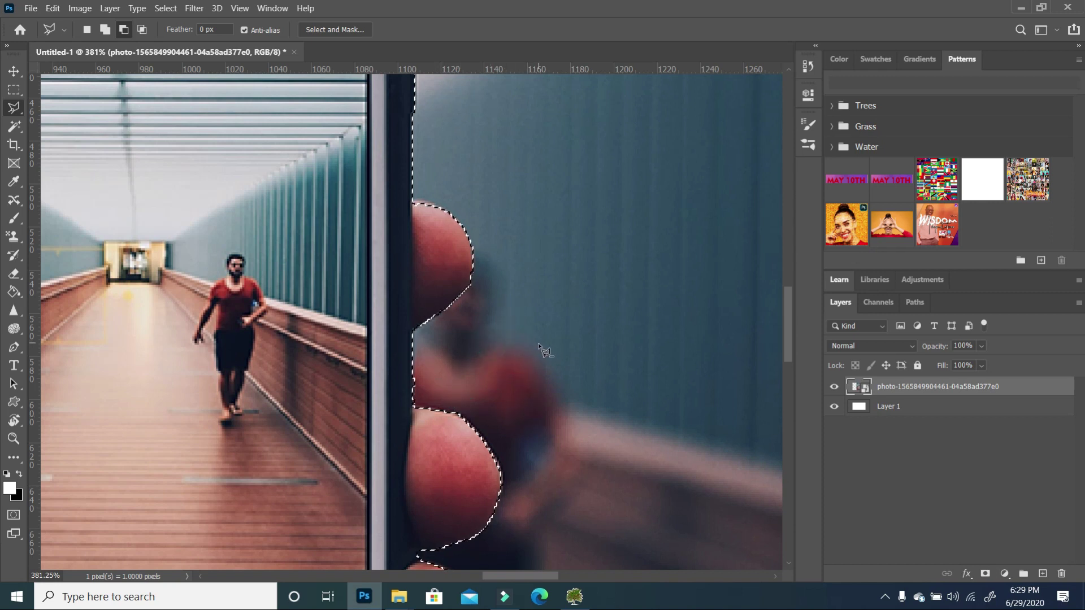
Add a layer mask that hides the corridor background
{"action": "scroll", "coordinate": [539, 346], "scroll_direction": "down", "scroll_amount": 10}
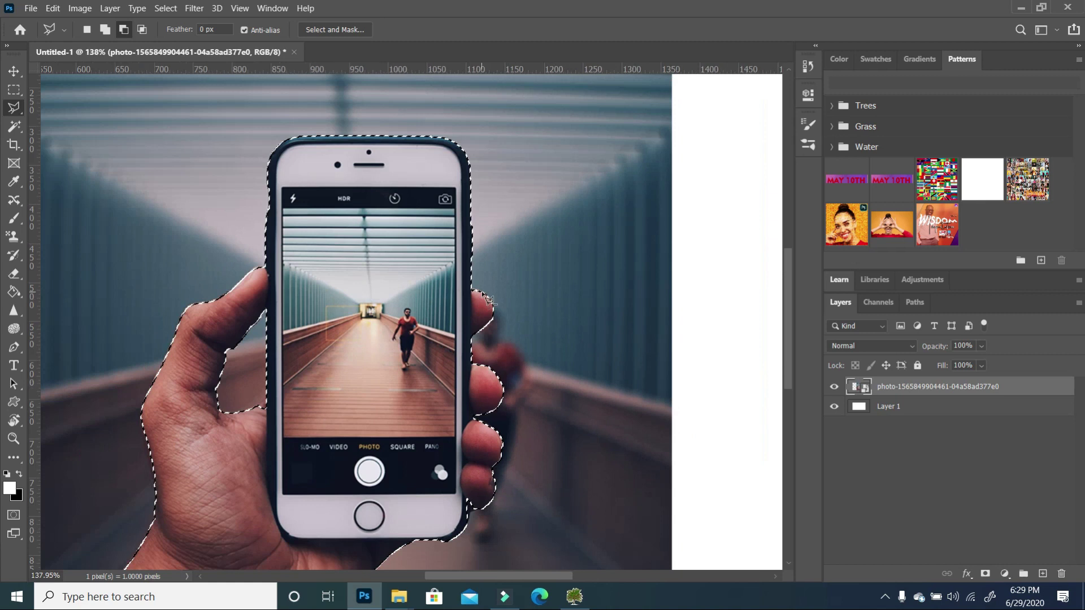
{"action": "scroll", "coordinate": [512, 311], "scroll_direction": "down", "scroll_amount": 3}
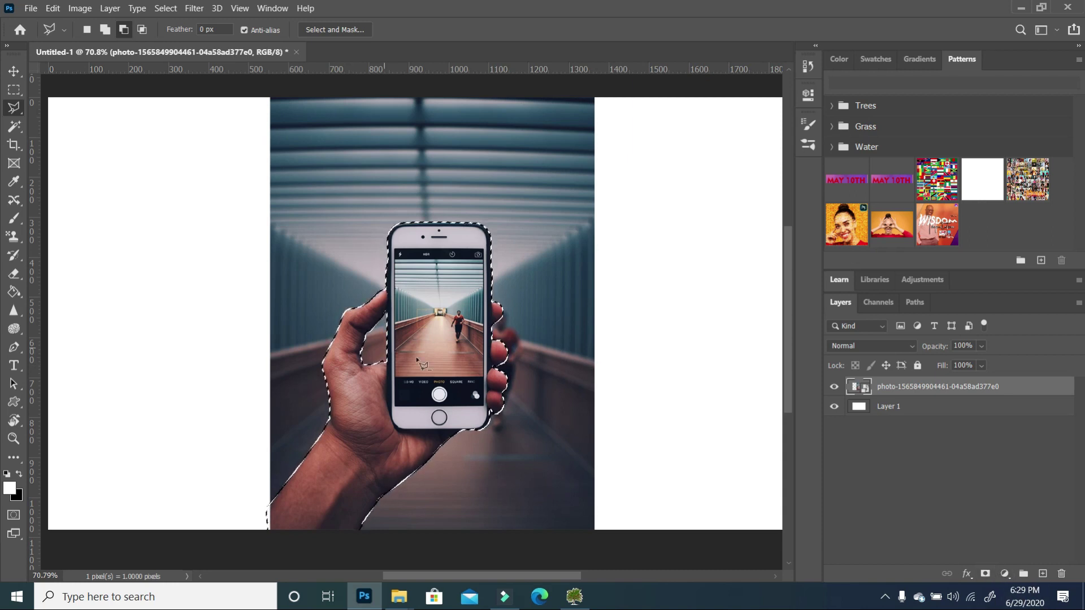
{"action": "left_click", "coordinate": [986, 574]}
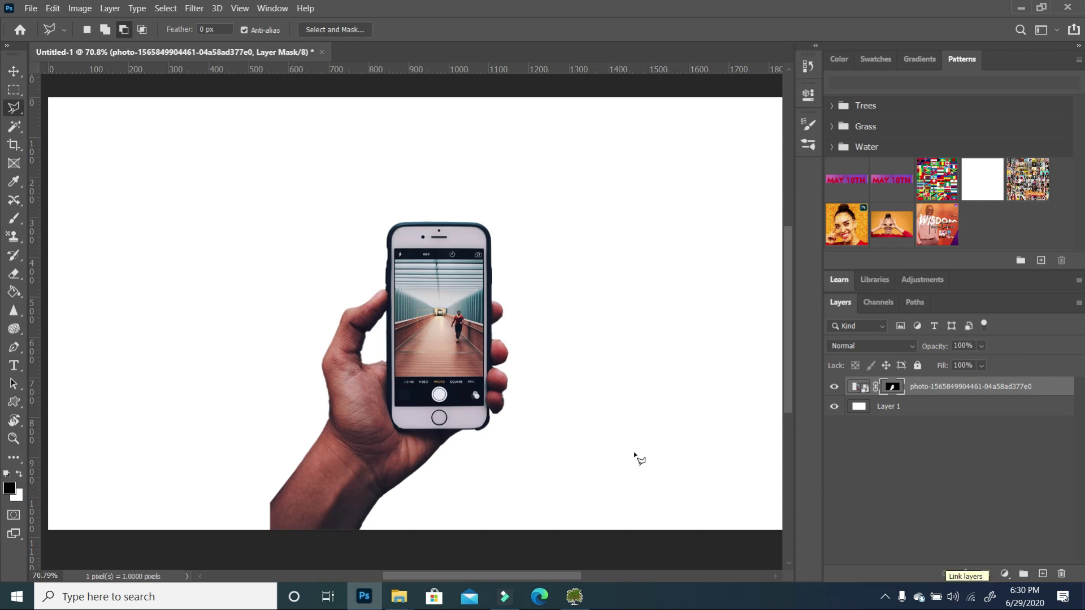
Outline the gap beside the phone and paint it back into the mask in white
{"action": "scroll", "coordinate": [480, 418], "scroll_direction": "up", "scroll_amount": 3}
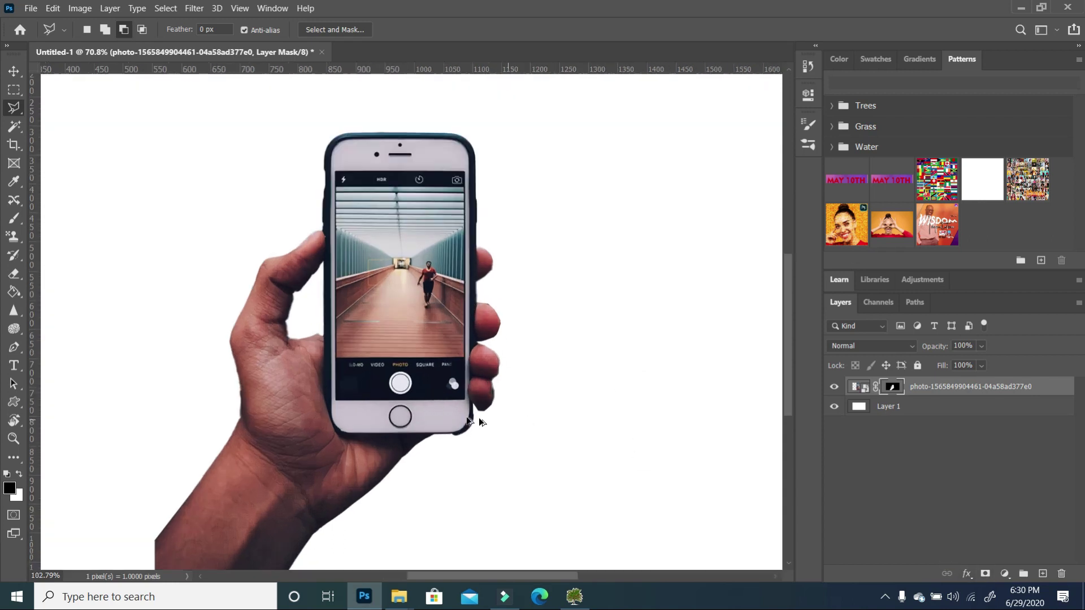
{"action": "scroll", "coordinate": [366, 328], "scroll_direction": "up", "scroll_amount": 2}
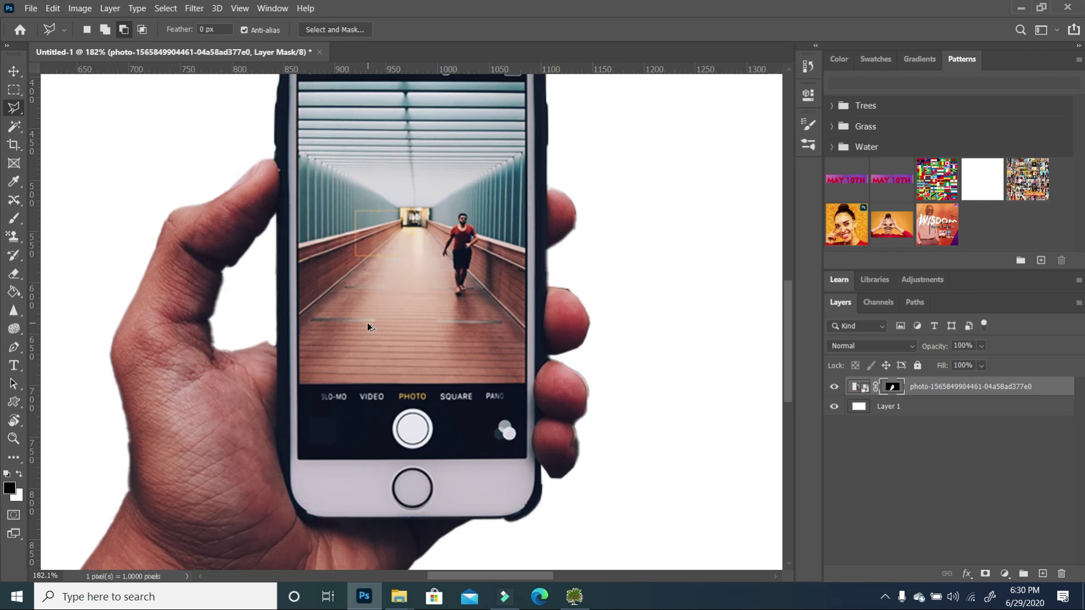
{"action": "scroll", "coordinate": [196, 339], "scroll_direction": "up", "scroll_amount": 6}
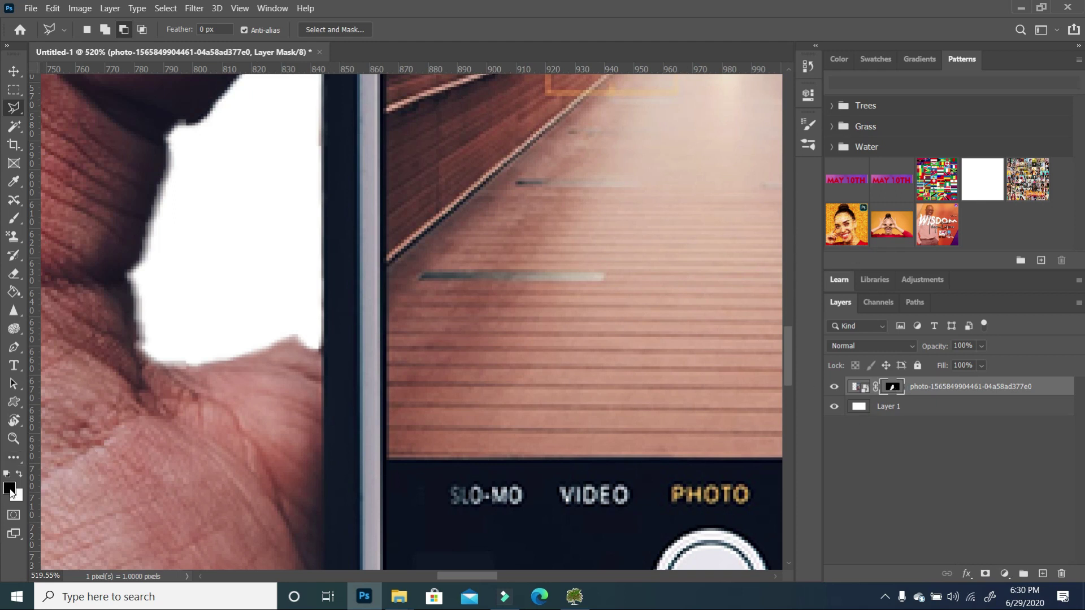
{"action": "left_click", "coordinate": [284, 339]}
{"action": "left_click", "coordinate": [323, 312]}
{"action": "left_click", "coordinate": [322, 349]}
{"action": "left_click", "coordinate": [294, 353]}
{"action": "left_click", "coordinate": [285, 340]}
{"action": "left_click", "coordinate": [12, 221]}
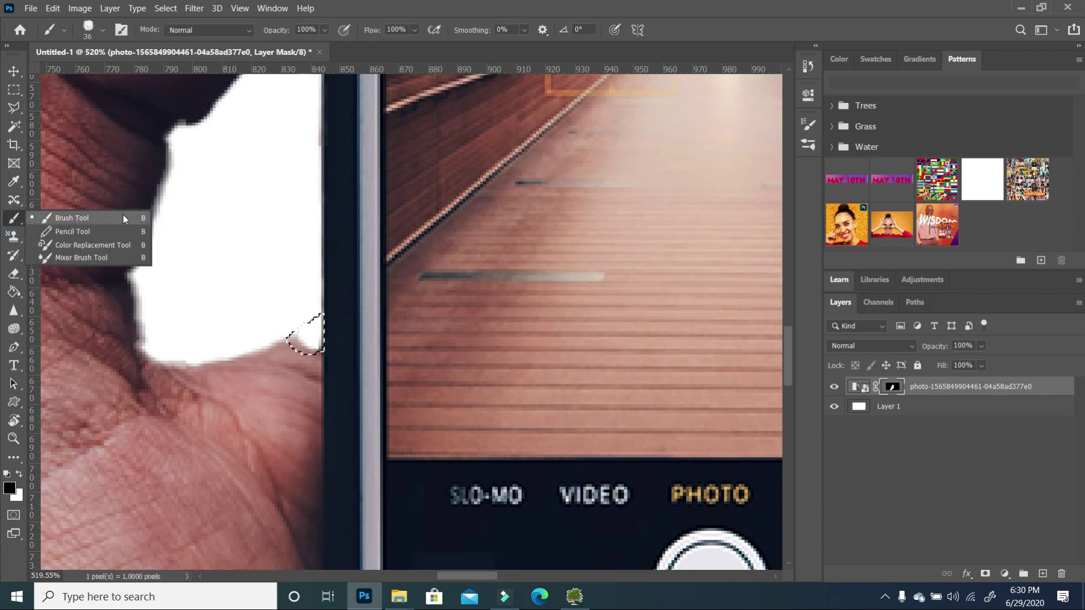
{"action": "left_click", "coordinate": [305, 313]}
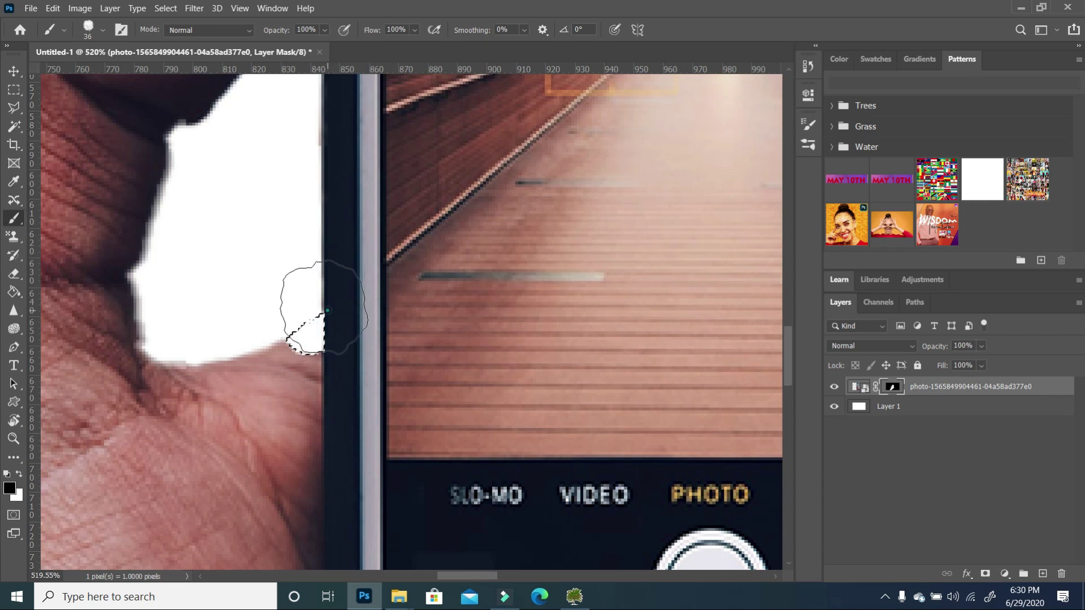
{"action": "key", "text": "x"}
{"action": "mouse_move", "coordinate": [393, 332]}
{"action": "left_mouse_down"}
{"action": "mouse_move", "coordinate": [310, 315]}
{"action": "mouse_move", "coordinate": [295, 334]}
{"action": "mouse_move", "coordinate": [334, 334]}
{"action": "left_mouse_up"}
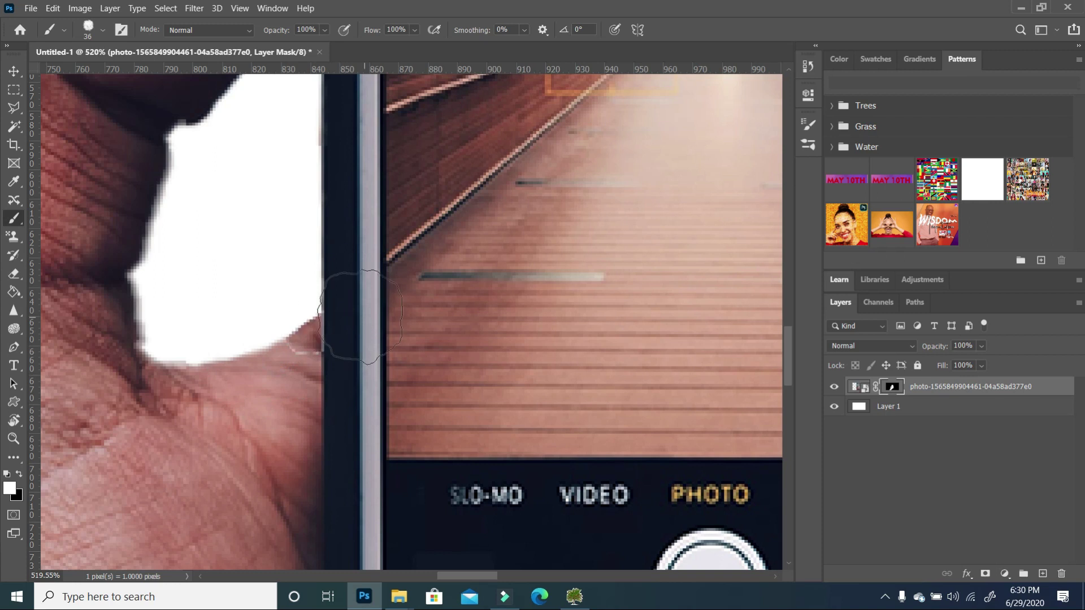
Outline the notch by the fingertip and paint it back into the mask
{"action": "scroll", "coordinate": [307, 319], "scroll_direction": "down", "scroll_amount": 3}
{"action": "scroll", "coordinate": [255, 369], "scroll_direction": "down", "scroll_amount": 3}
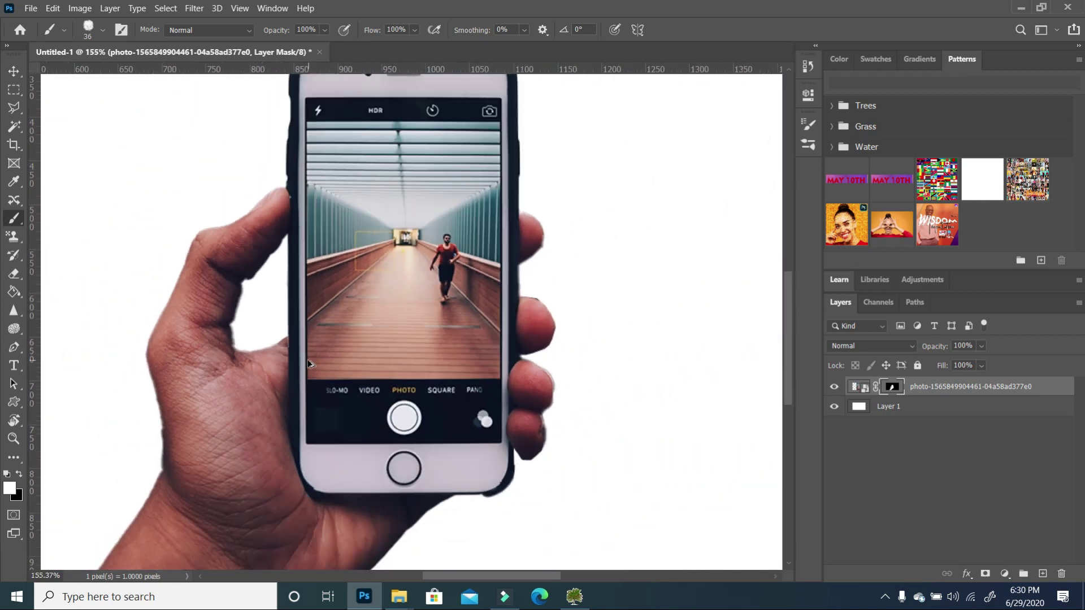
{"action": "scroll", "coordinate": [310, 362], "scroll_direction": "down", "scroll_amount": 2}
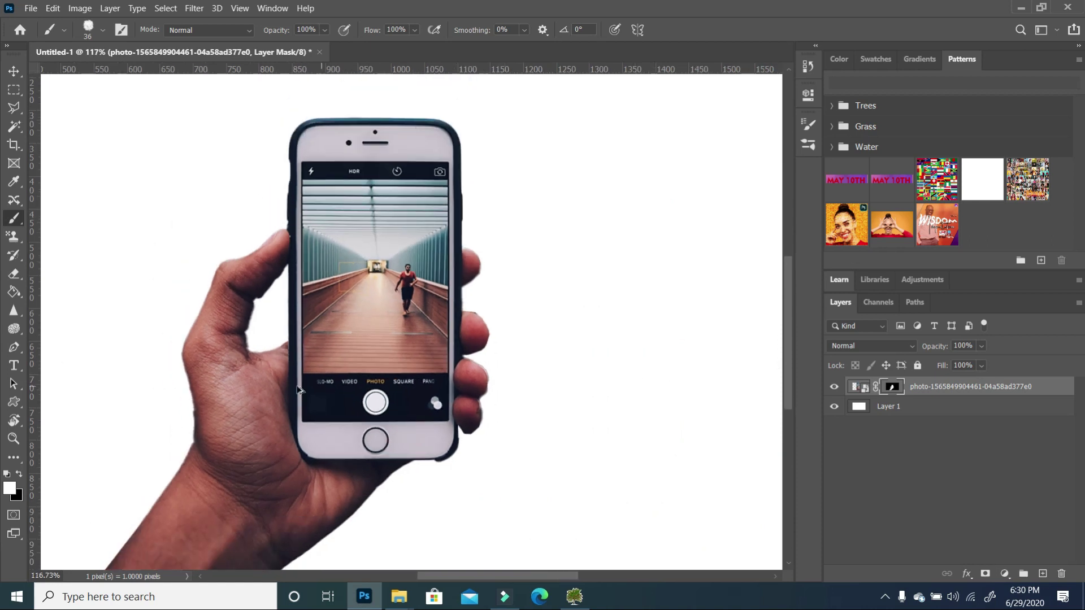
{"action": "scroll", "coordinate": [487, 401], "scroll_direction": "up", "scroll_amount": 8}
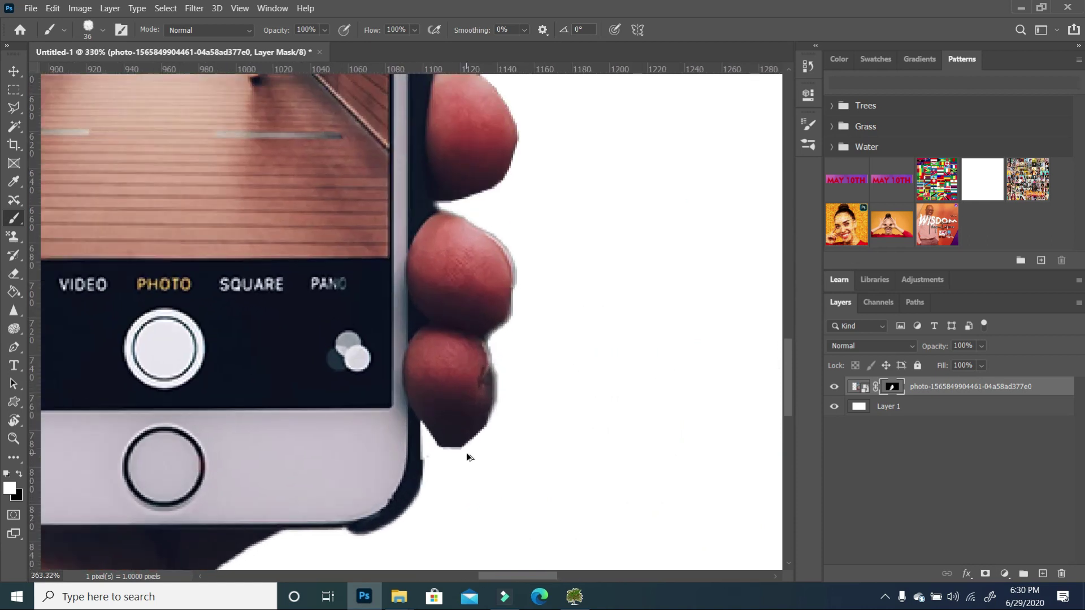
{"action": "left_click", "coordinate": [14, 107]}
{"action": "left_click", "coordinate": [430, 446]}
{"action": "left_click", "coordinate": [420, 451]}
{"action": "scroll", "coordinate": [520, 359], "scroll_direction": "down", "scroll_amount": 8}
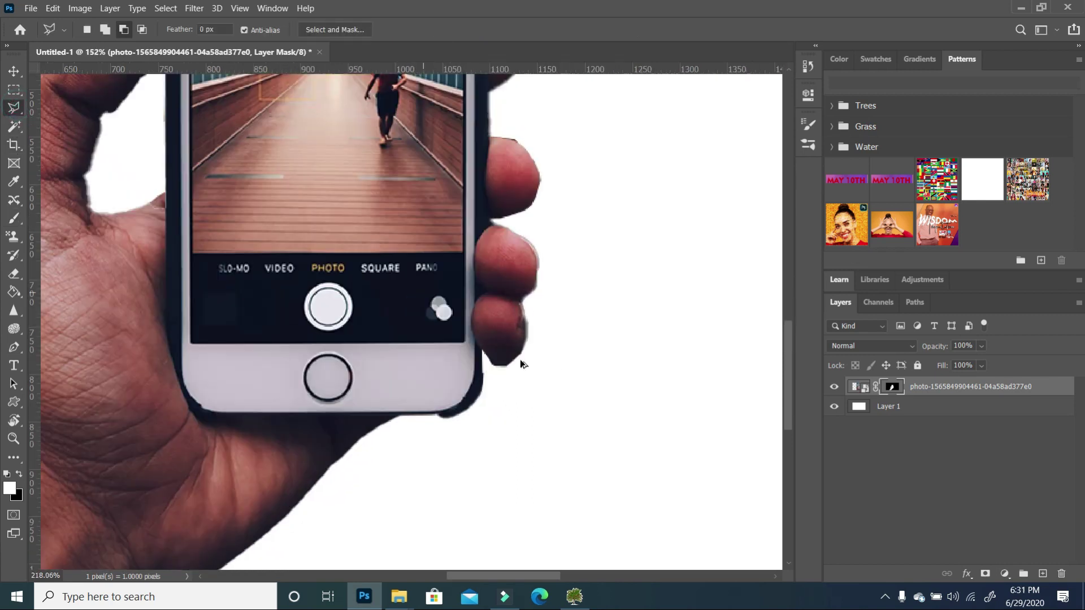
{"action": "scroll", "coordinate": [484, 364], "scroll_direction": "up", "scroll_amount": 9}
{"action": "left_click", "coordinate": [455, 387]}
{"action": "left_click", "coordinate": [449, 339]}
{"action": "left_click", "coordinate": [460, 311]}
{"action": "left_click", "coordinate": [481, 310]}
{"action": "left_click", "coordinate": [496, 363]}
{"action": "left_click", "coordinate": [14, 257]}
{"action": "left_click_drag", "start_coordinate": [460, 339], "coordinate": [508, 316]}
Hide the triangle left of the fingertip by painting black on the mask
{"action": "scroll", "coordinate": [497, 339], "scroll_direction": "up", "scroll_amount": 3}
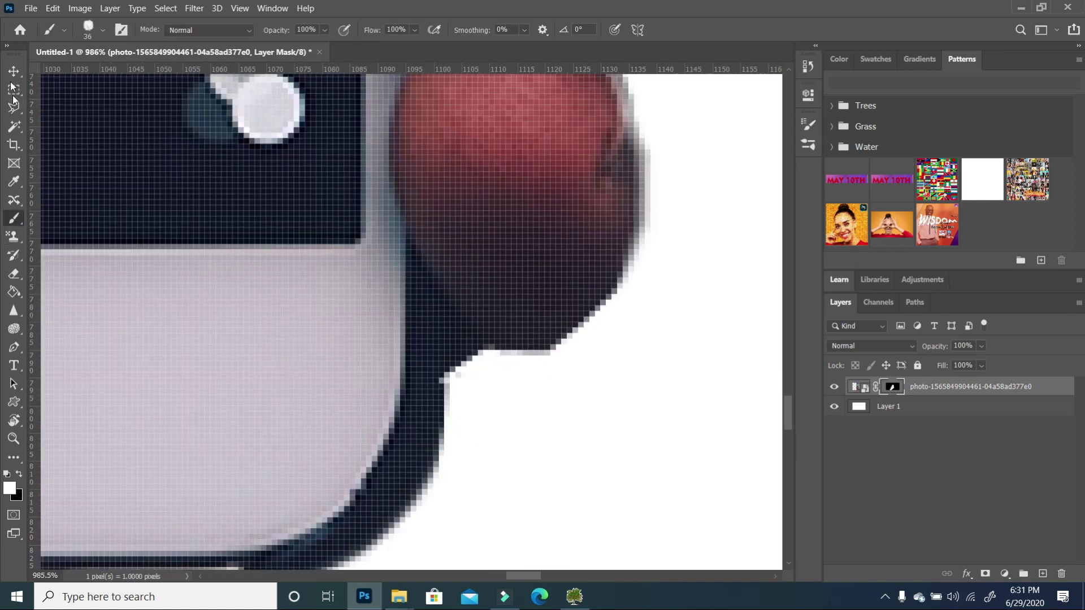
{"action": "key", "text": "l"}
{"action": "left_click", "coordinate": [498, 350]}
{"action": "left_click", "coordinate": [443, 291]}
{"action": "left_click", "coordinate": [439, 380]}
{"action": "left_click", "coordinate": [473, 388]}
{"action": "left_click", "coordinate": [497, 357]}
{"action": "key", "text": "x"}
{"action": "key", "text": "b"}
{"action": "left_click", "coordinate": [503, 367]}
Outline the fingertip's lower edge for a final mask touch-up
{"action": "scroll", "coordinate": [516, 378], "scroll_direction": "down", "scroll_amount": 2}
{"action": "key", "text": "l"}
{"action": "left_click", "coordinate": [429, 336]}
{"action": "left_click", "coordinate": [457, 343]}
{"action": "left_click", "coordinate": [482, 343]}
{"action": "left_click", "coordinate": [549, 325]}
{"action": "left_click", "coordinate": [506, 408]}
{"action": "double_click", "coordinate": [454, 385]}
{"action": "left_click", "coordinate": [14, 219]}
{"action": "key", "text": "ctrl+0"}
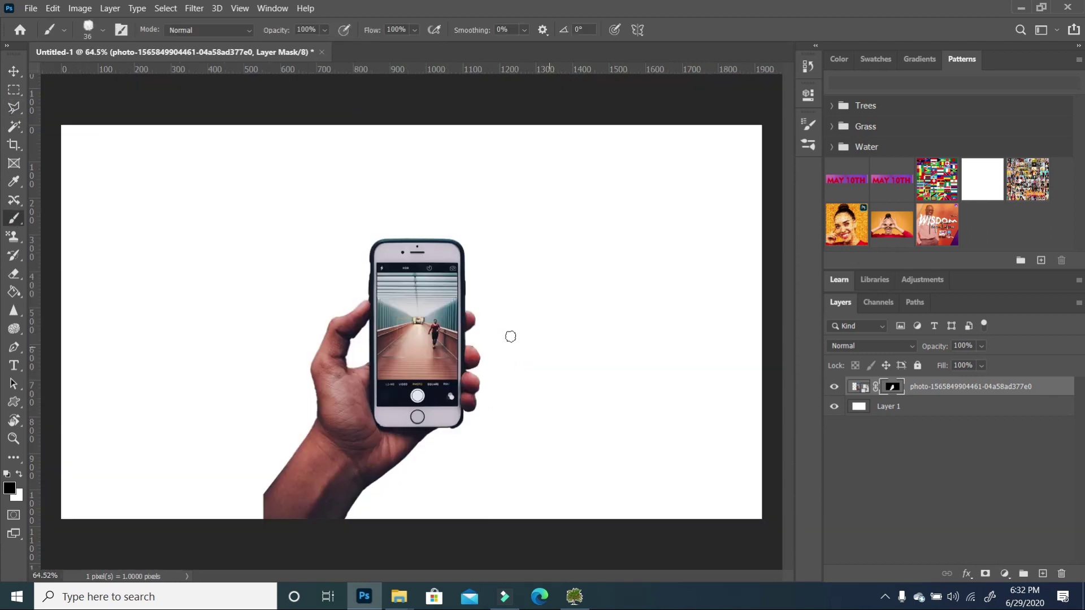
Rotate the hand-and-phone photo 90° so the phone lies in landscape
{"action": "left_click", "coordinate": [14, 71]}
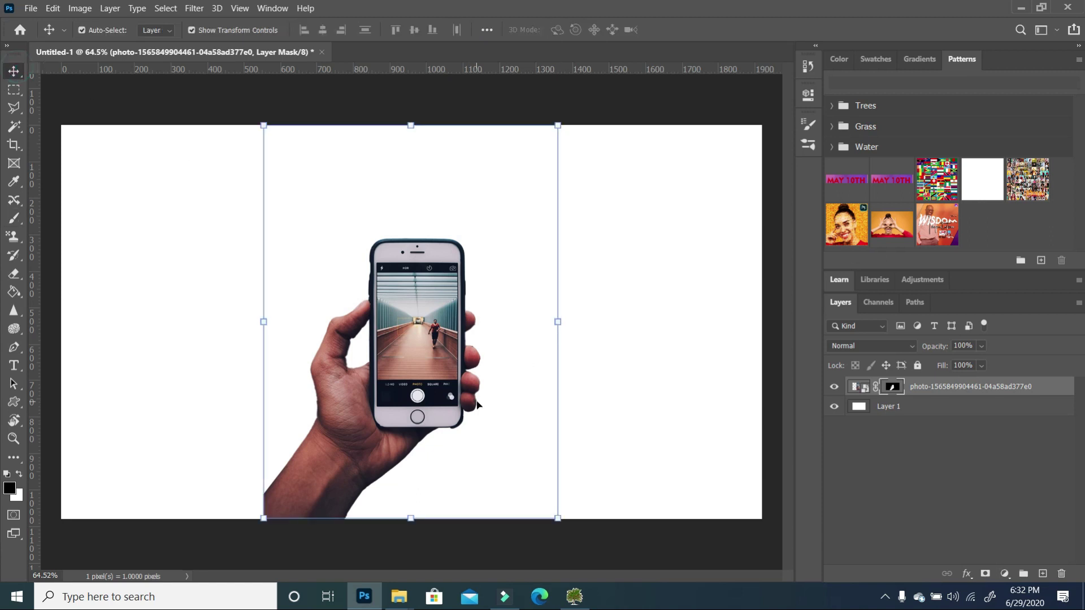
{"action": "scroll", "coordinate": [390, 235], "scroll_direction": "down", "scroll_amount": 2}
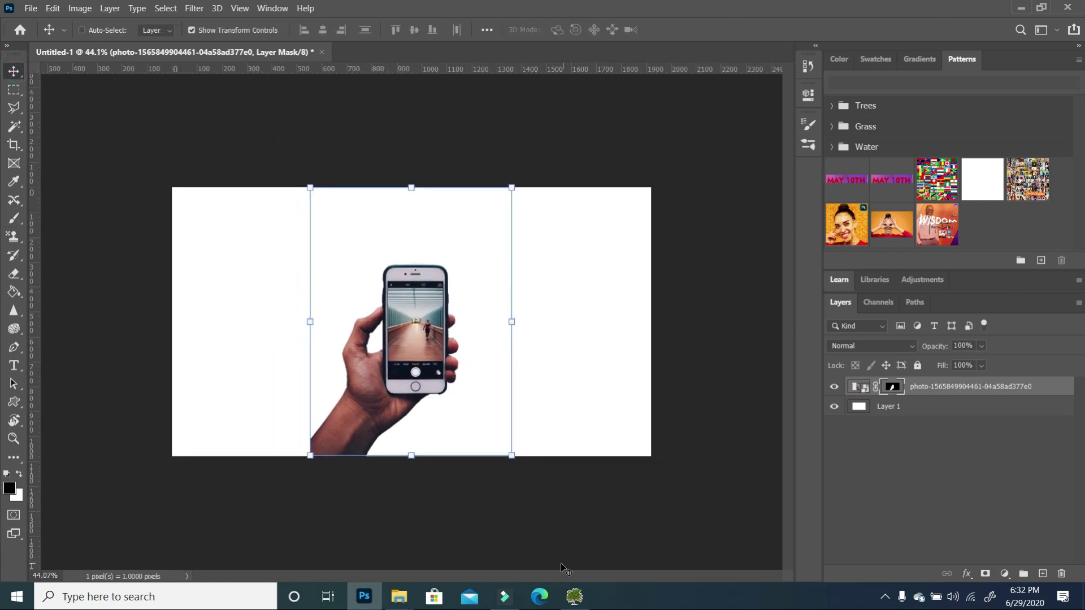
{"action": "left_click_drag", "start_coordinate": [523, 467], "coordinate": [328, 349]}
{"action": "scroll", "coordinate": [412, 491], "scroll_direction": "up", "scroll_amount": 2}
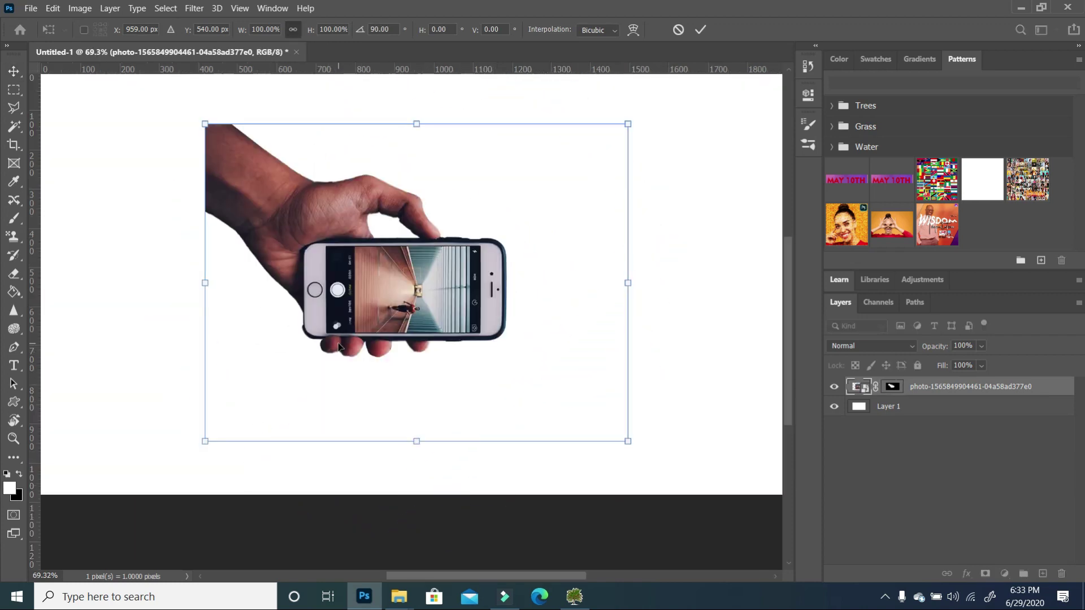
{"action": "key", "text": "Return"}
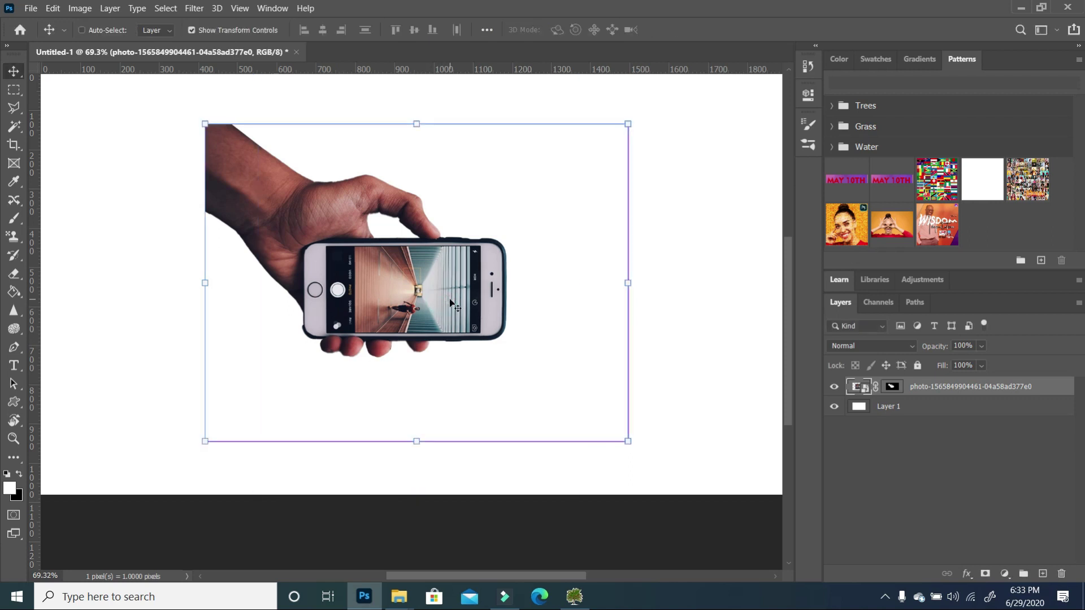
Scale the rotated photo up from its corner and straighten it
{"action": "scroll", "coordinate": [446, 297], "scroll_direction": "down", "scroll_amount": 3}
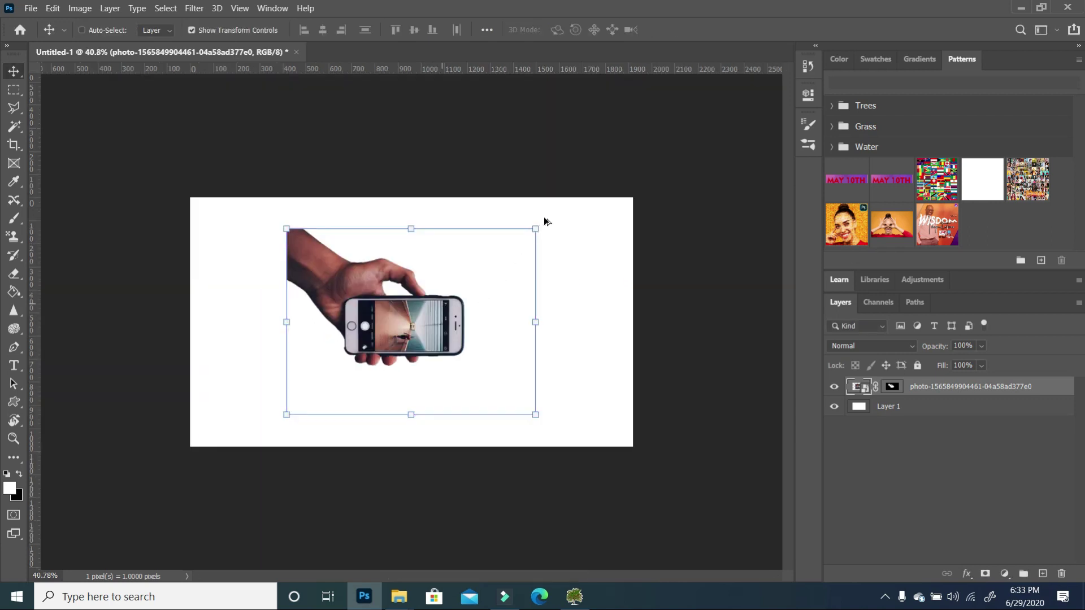
{"action": "left_click_drag", "start_coordinate": [535, 227], "coordinate": [588, 192]}
{"action": "left_click_drag", "start_coordinate": [237, 459], "coordinate": [194, 455]}
{"action": "left_click_drag", "start_coordinate": [537, 230], "coordinate": [620, 162]}
{"action": "key", "text": "Return"}
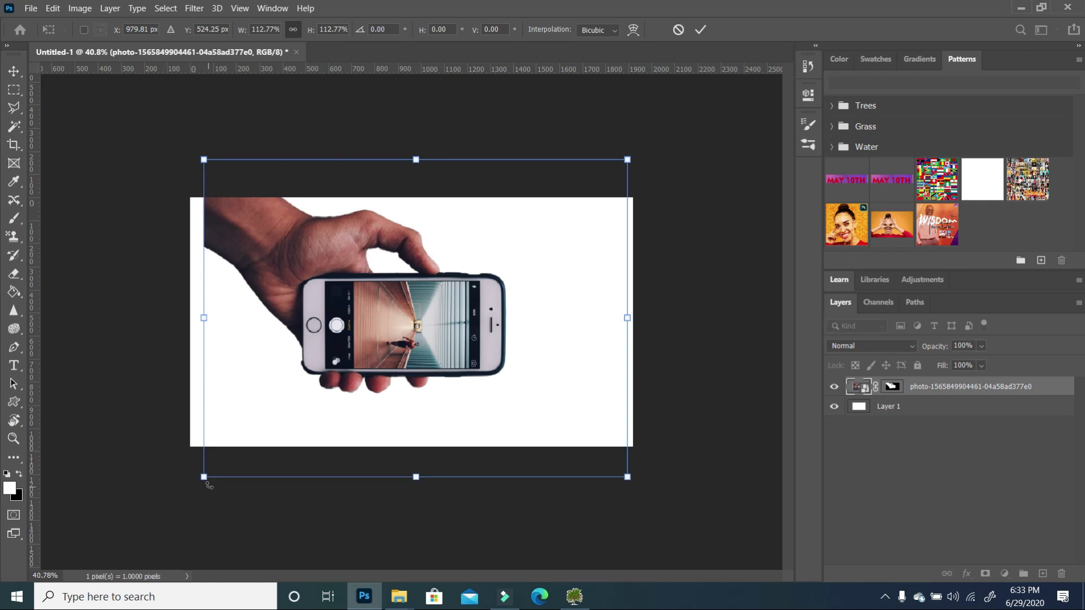
Enlarge the photo to about 141.78% and reposition it to fill most of the canvas
{"action": "left_click_drag", "start_coordinate": [204, 478], "coordinate": [181, 494]}
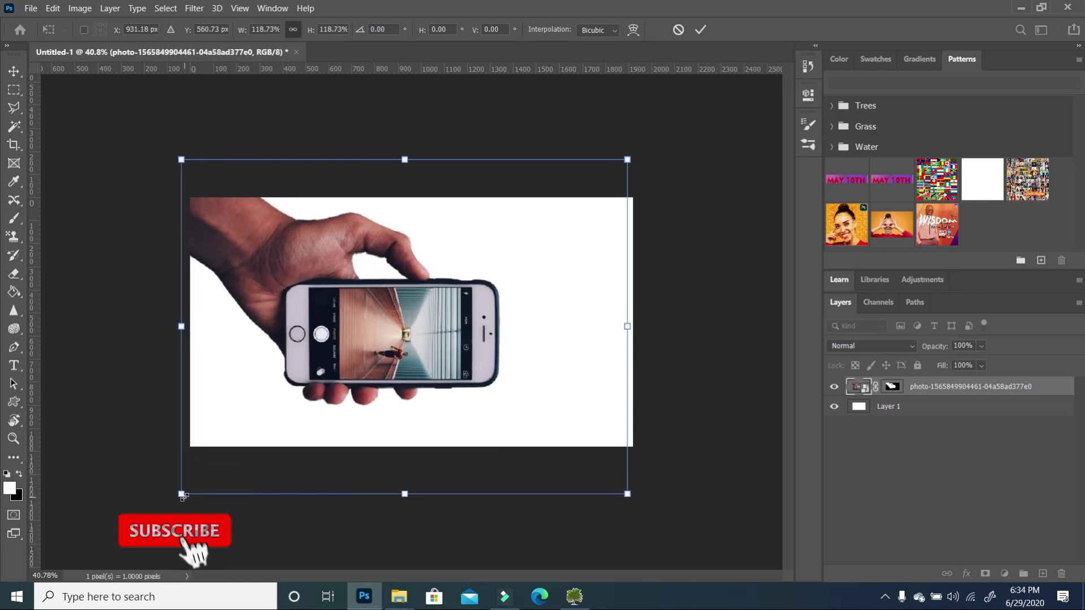
{"action": "left_click_drag", "start_coordinate": [452, 351], "coordinate": [459, 368]}
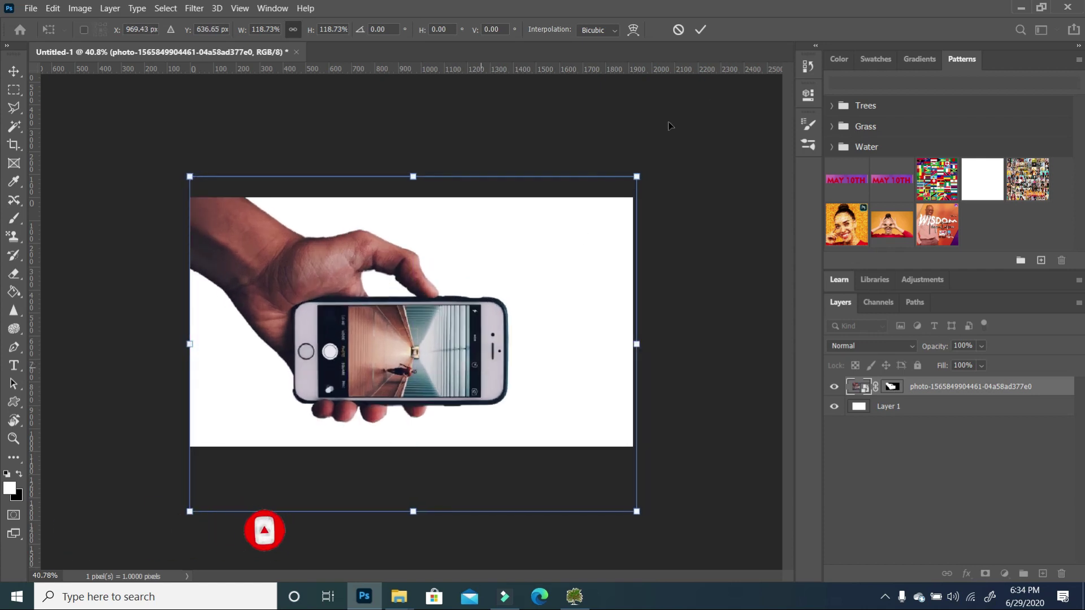
{"action": "left_click_drag", "start_coordinate": [641, 173], "coordinate": [687, 155]}
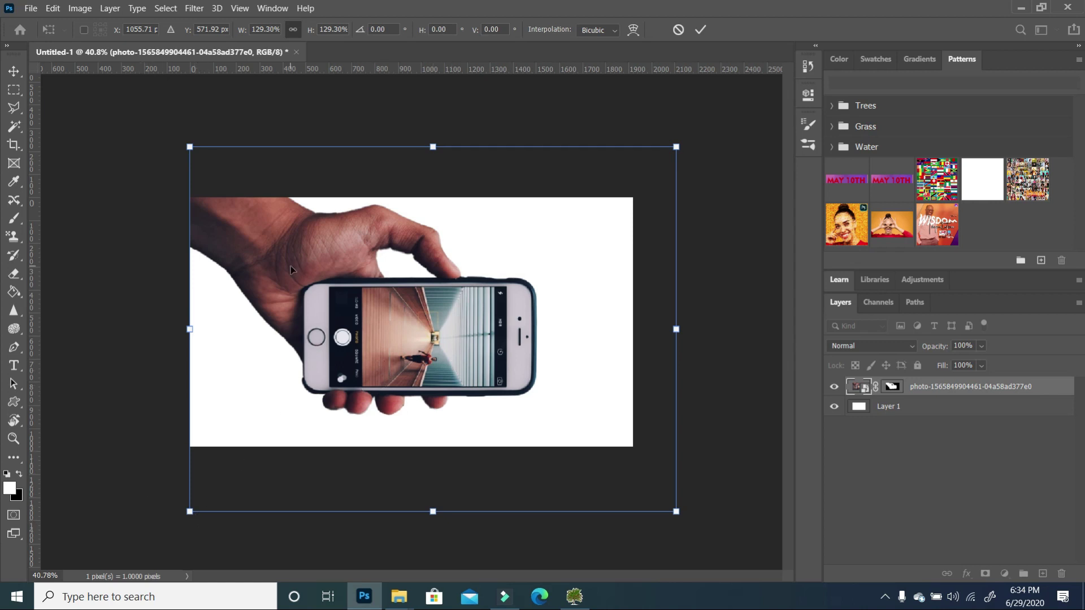
{"action": "key", "text": "ctrl+minus"}
{"action": "left_click_drag", "start_coordinate": [259, 450], "coordinate": [237, 468]}
{"action": "left_click_drag", "start_coordinate": [601, 200], "coordinate": [603, 196]}
{"action": "left_click_drag", "start_coordinate": [428, 348], "coordinate": [437, 351]}
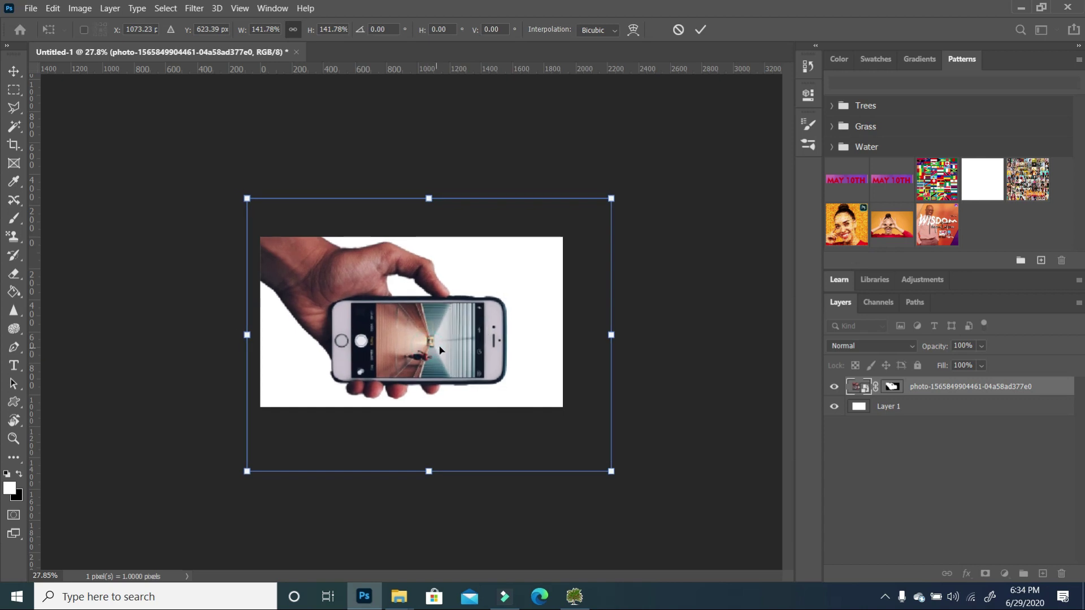
{"action": "key", "text": "Return"}
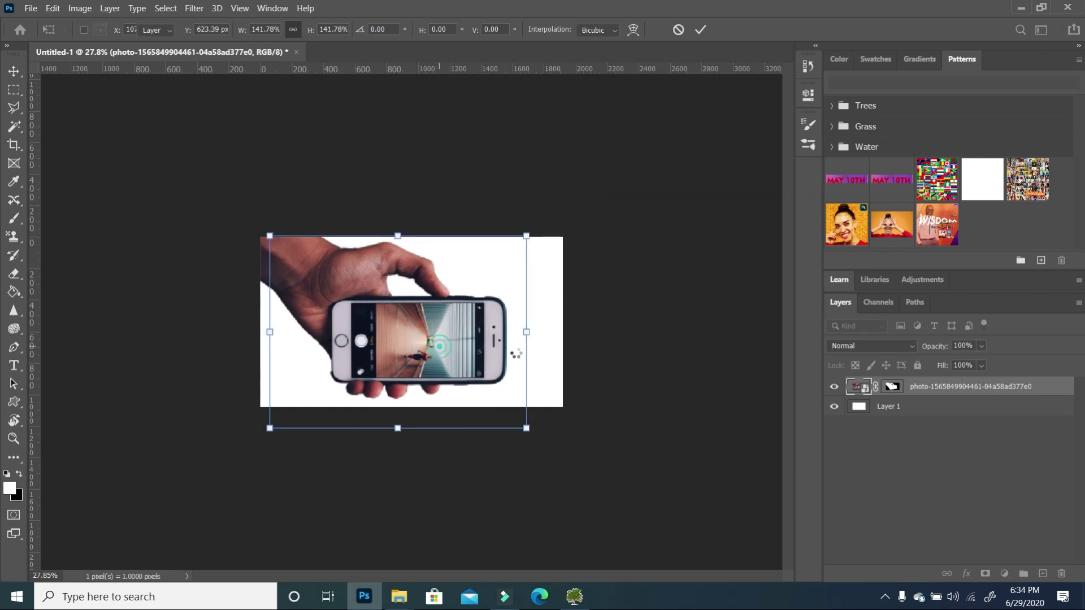
{"action": "key", "text": "ctrl+plus"}
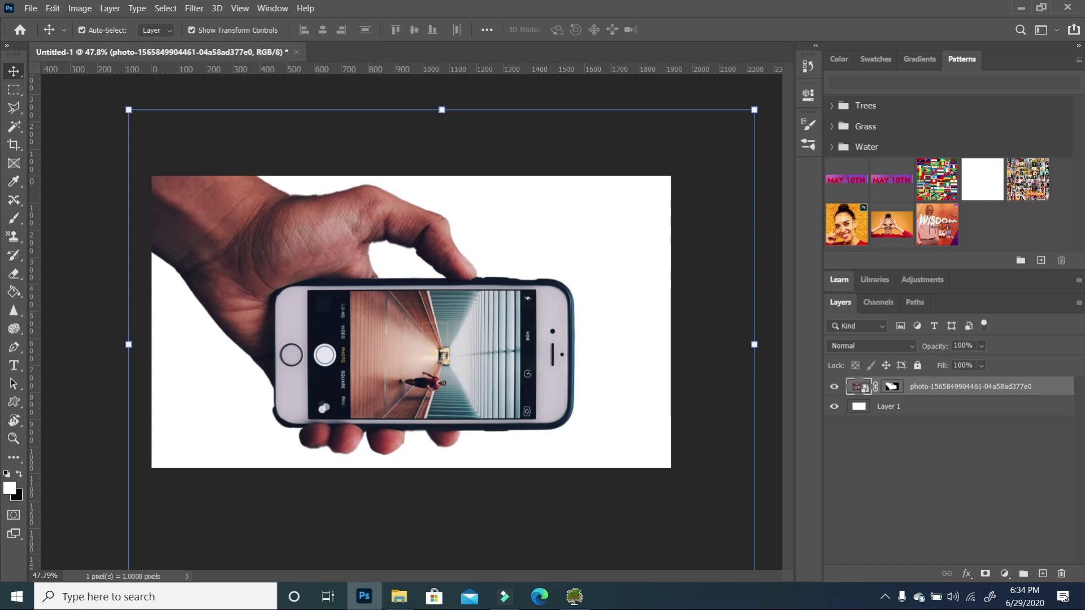
Place the pink background image from the Flyer 13 folder and move its layer below the hand photo
{"action": "mouse_move", "coordinate": [399, 599]}
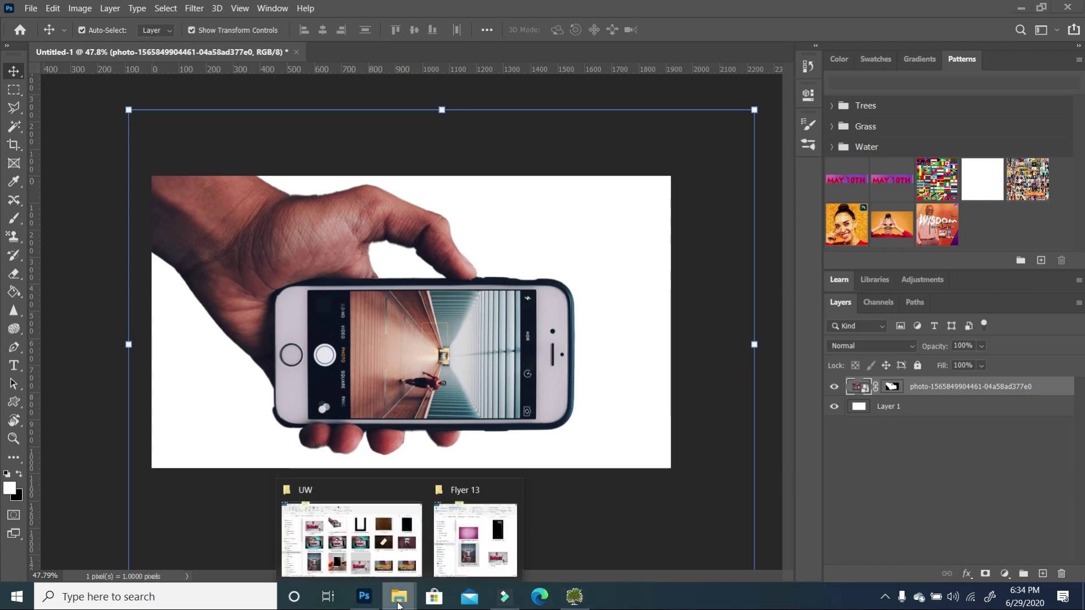
{"action": "left_click", "coordinate": [497, 537]}
{"action": "left_click", "coordinate": [295, 272]}
{"action": "left_click_drag", "start_coordinate": [294, 272], "coordinate": [649, 385]}
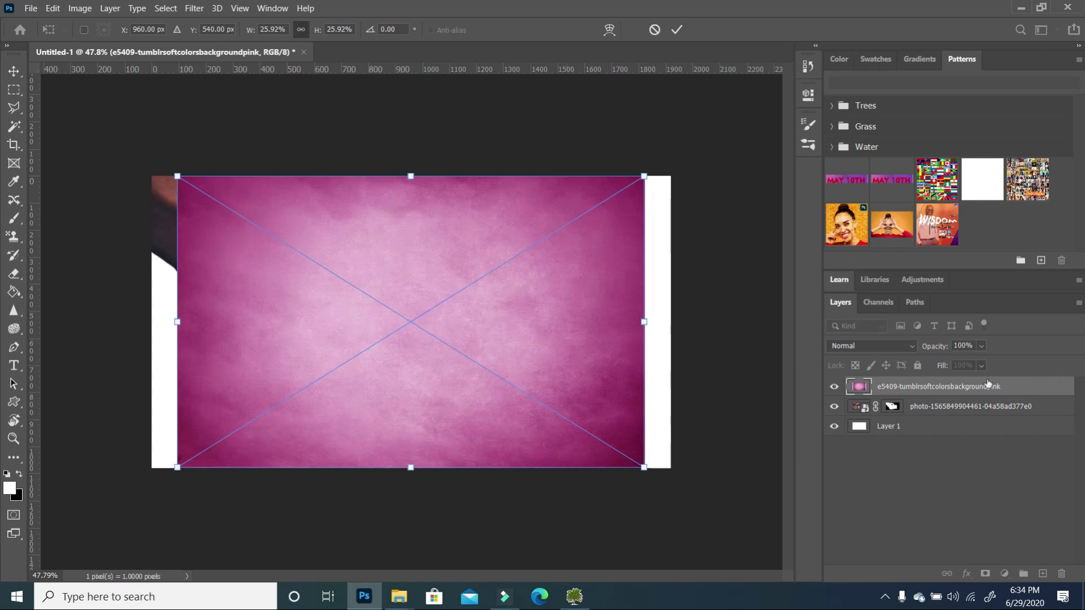
{"action": "left_click_drag", "start_coordinate": [950, 386], "coordinate": [948, 416]}
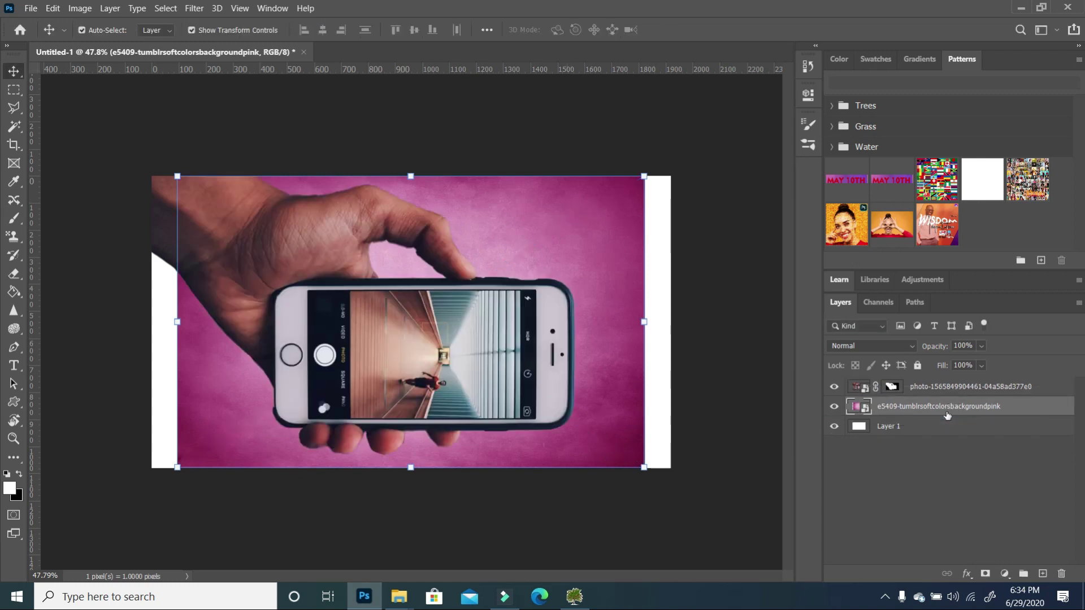
Stretch the pink background so it covers the whole canvas
{"action": "left_click", "coordinate": [177, 468]}
{"action": "left_click_drag", "start_coordinate": [145, 487], "coordinate": [142, 489]}
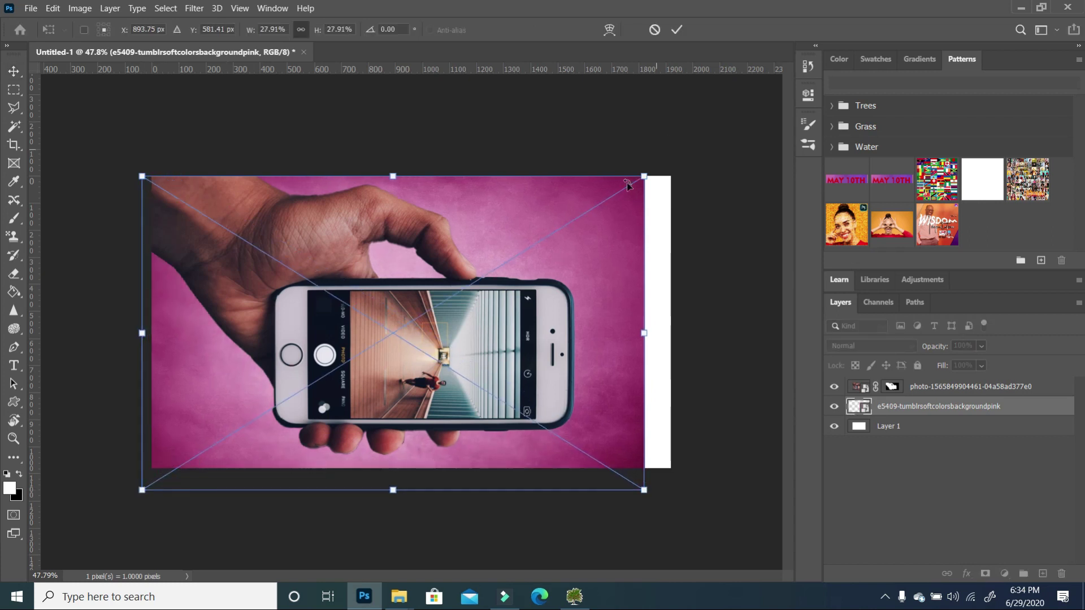
{"action": "left_click_drag", "start_coordinate": [650, 177], "coordinate": [685, 154]}
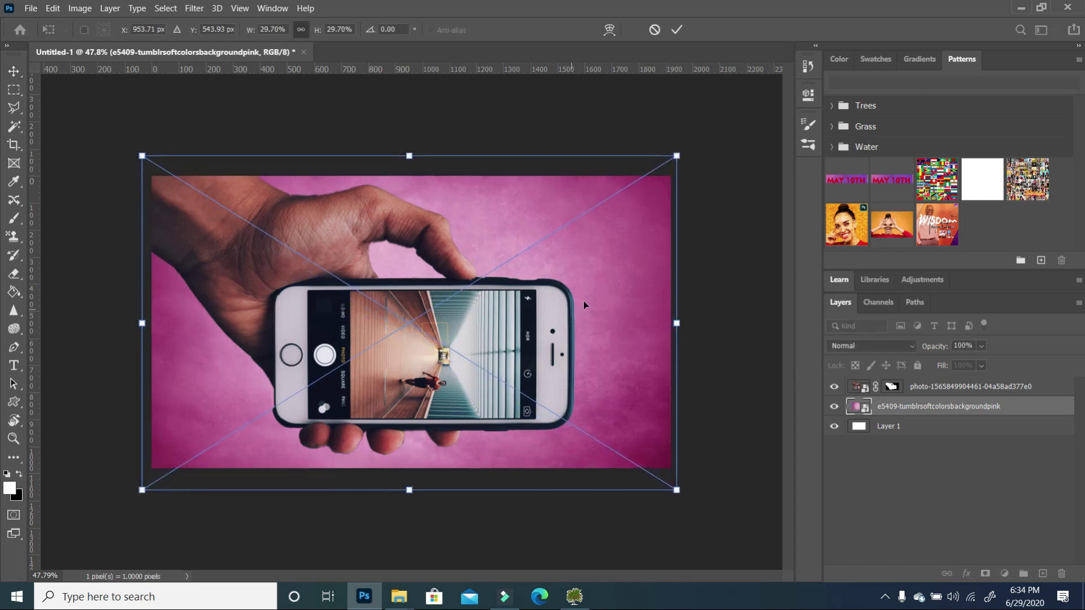
{"action": "key", "text": "Return"}
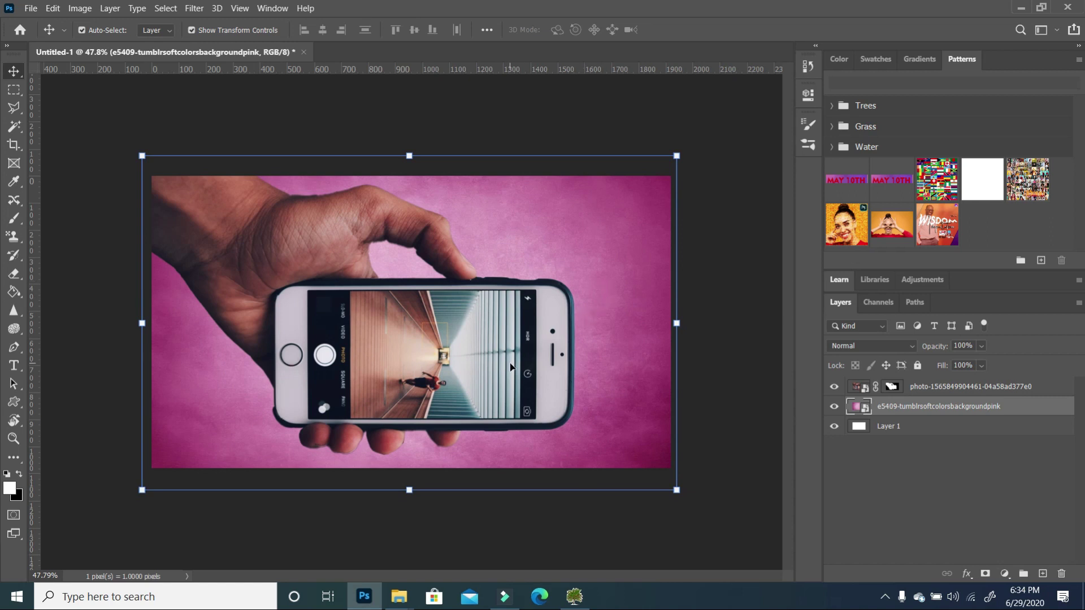
{"action": "left_click", "coordinate": [617, 337]}
Shift the pink background's hue with a first Hue/Saturation adjustment
{"action": "left_click", "coordinate": [53, 8]}
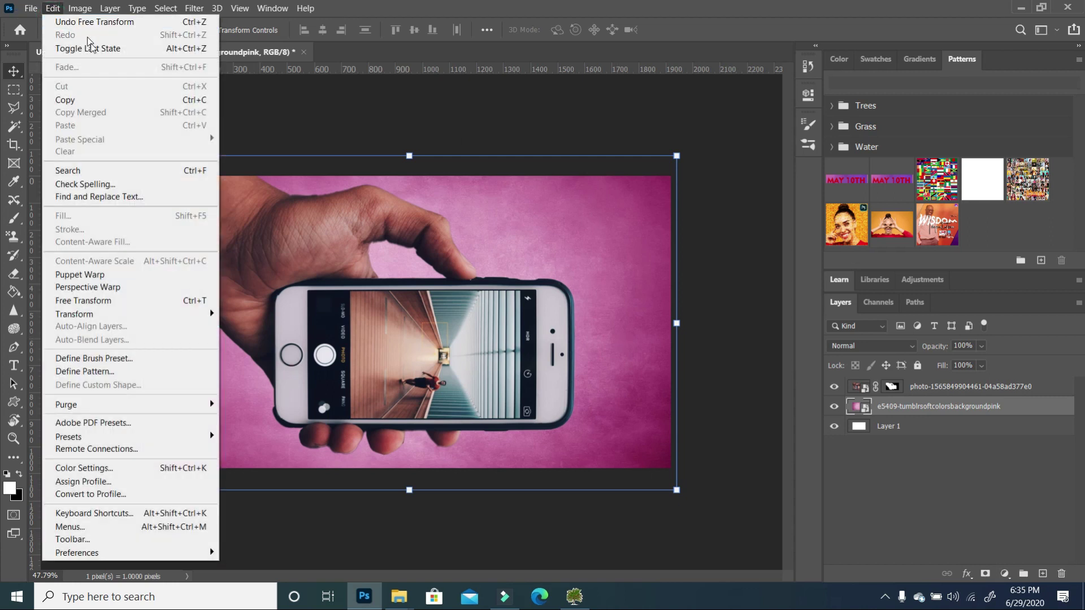
{"action": "mouse_move", "coordinate": [92, 47]}
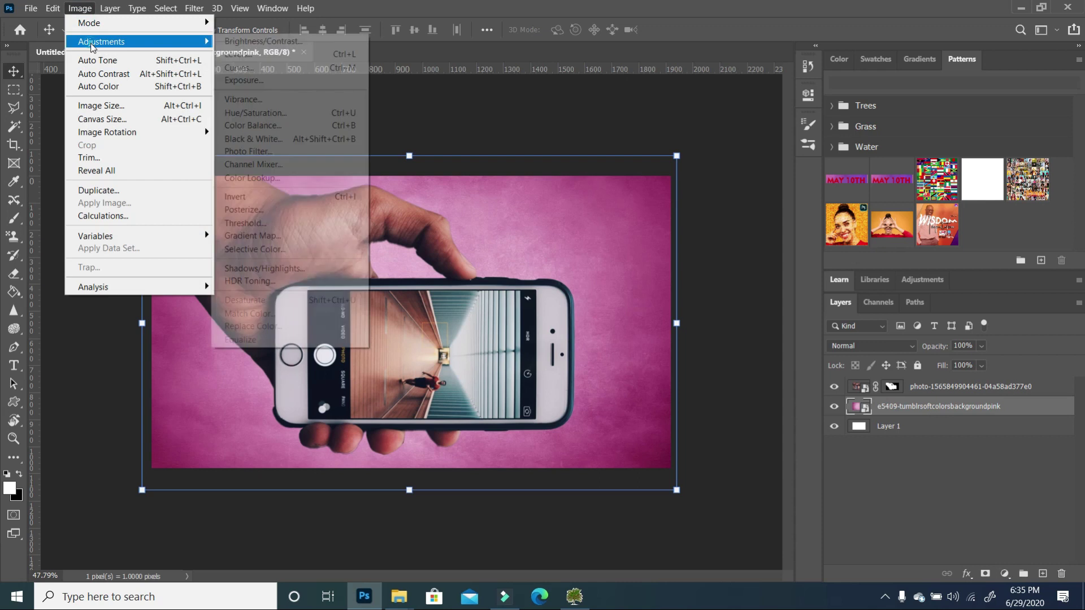
{"action": "left_click", "coordinate": [272, 115]}
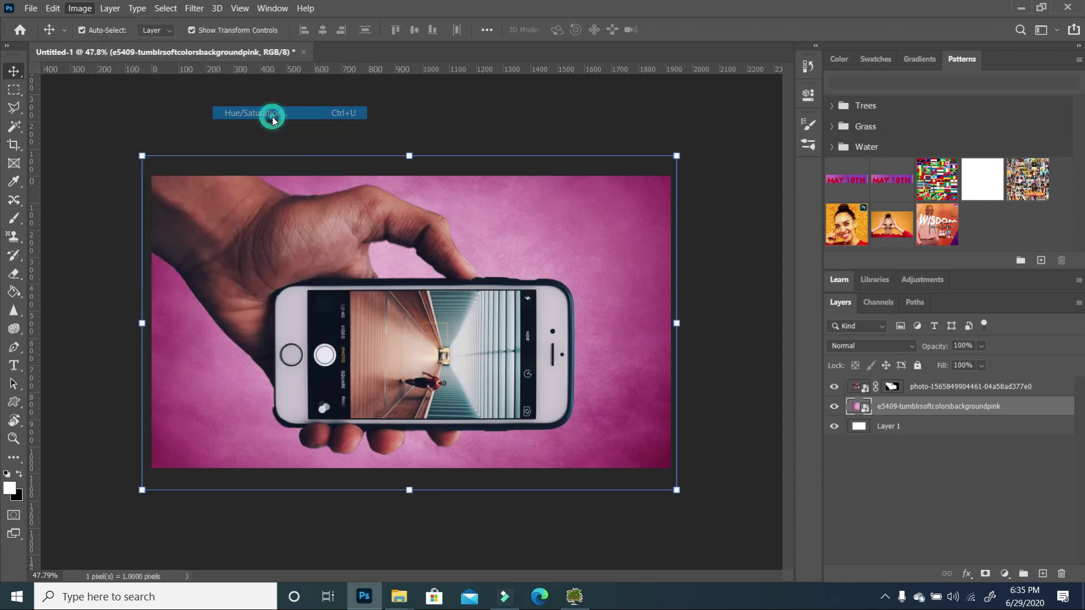
{"action": "left_click_drag", "start_coordinate": [581, 108], "coordinate": [883, 148]}
{"action": "left_click_drag", "start_coordinate": [843, 250], "coordinate": [780, 260]}
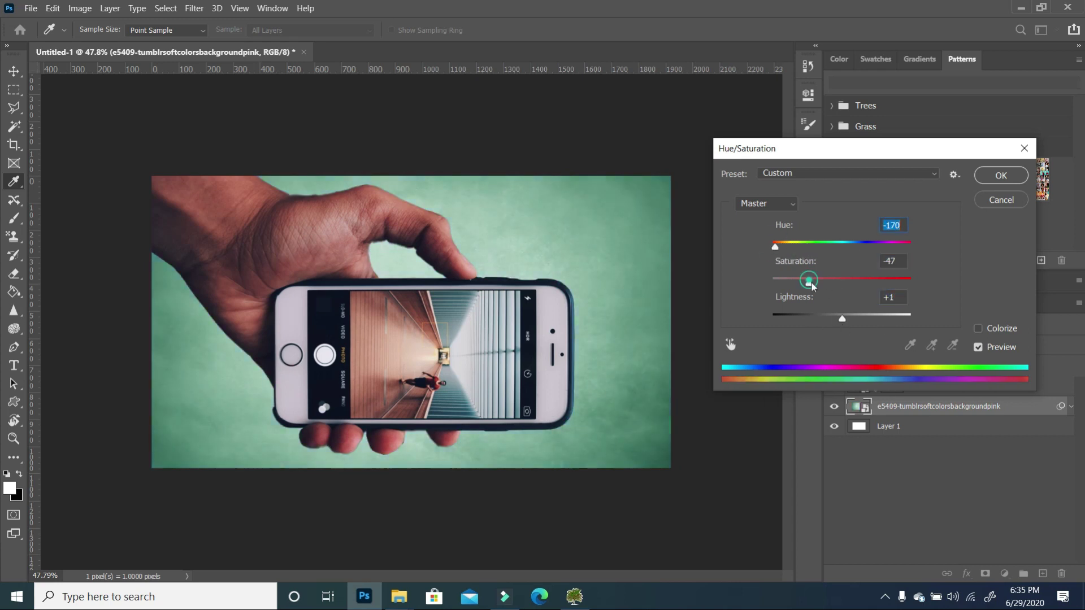
{"action": "key", "text": "Return"}
Add a second Hue/Saturation adjustment tuning hue, saturation and lightness to a bright teal
{"action": "key", "text": "v"}
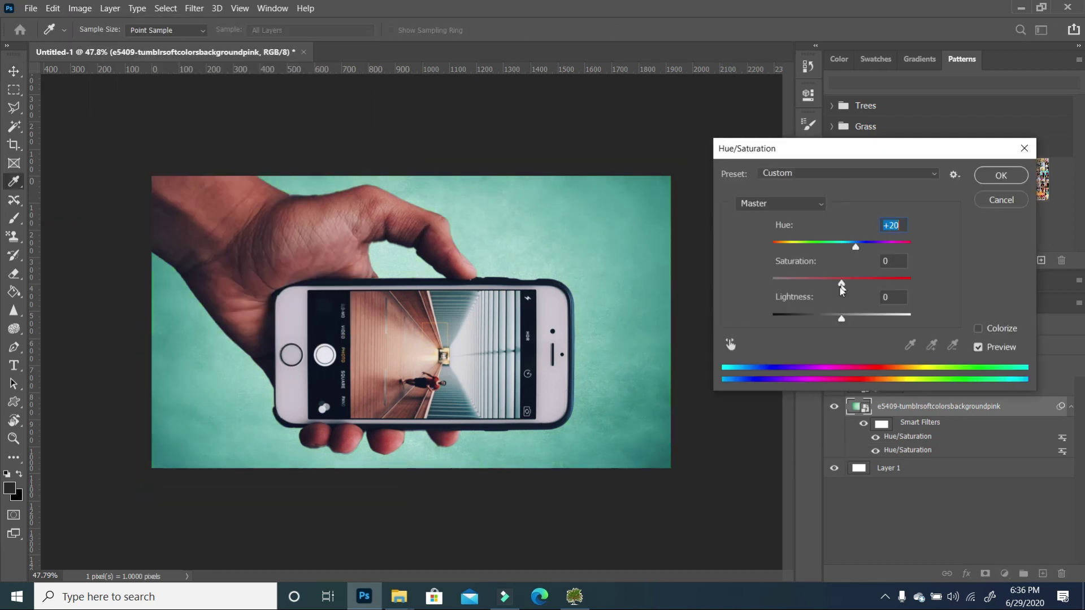
{"action": "left_click_drag", "start_coordinate": [853, 283], "coordinate": [868, 283]}
{"action": "mouse_move", "coordinate": [842, 319]}
{"action": "left_mouse_down"}
{"action": "mouse_move", "coordinate": [862, 321]}
{"action": "mouse_move", "coordinate": [821, 322]}
{"action": "mouse_move", "coordinate": [846, 320]}
{"action": "left_mouse_up"}
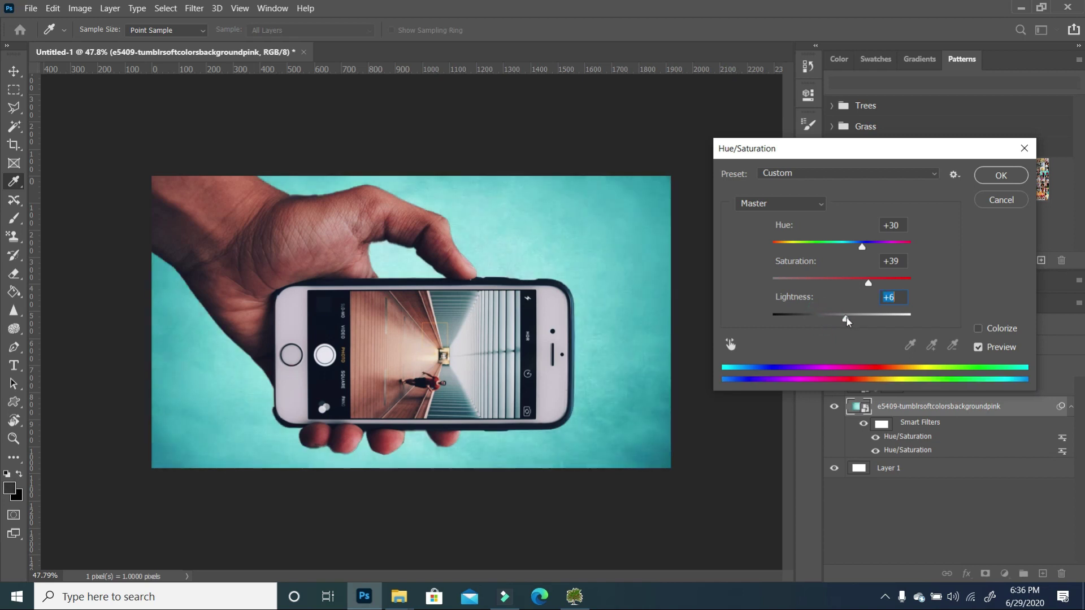
{"action": "left_click_drag", "start_coordinate": [869, 285], "coordinate": [861, 283]}
{"action": "left_click_drag", "start_coordinate": [862, 247], "coordinate": [873, 283]}
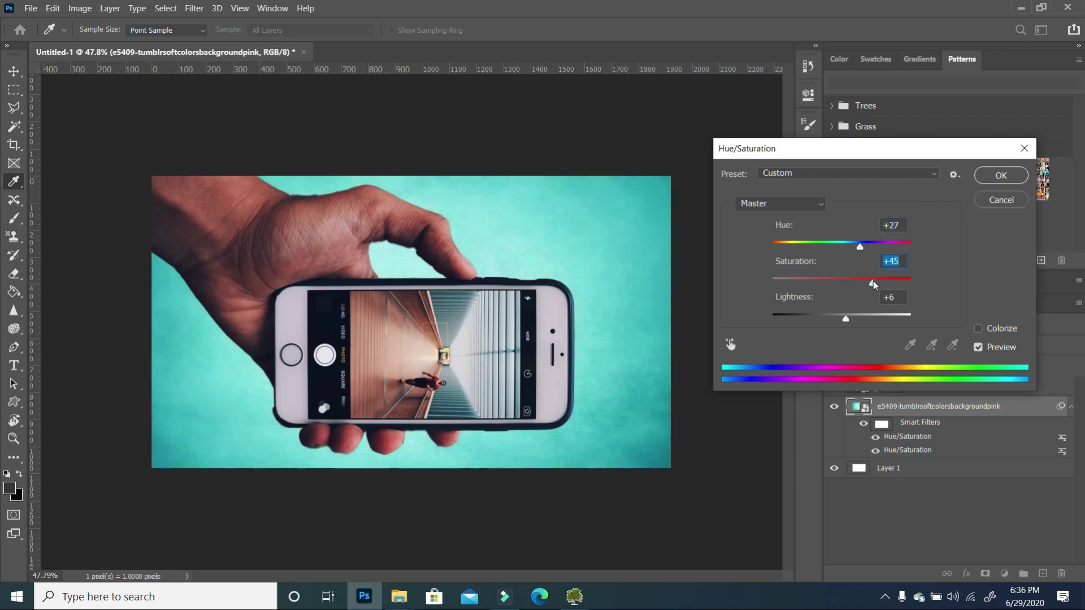
{"action": "left_click", "coordinate": [999, 175]}
{"action": "left_click", "coordinate": [753, 310]}
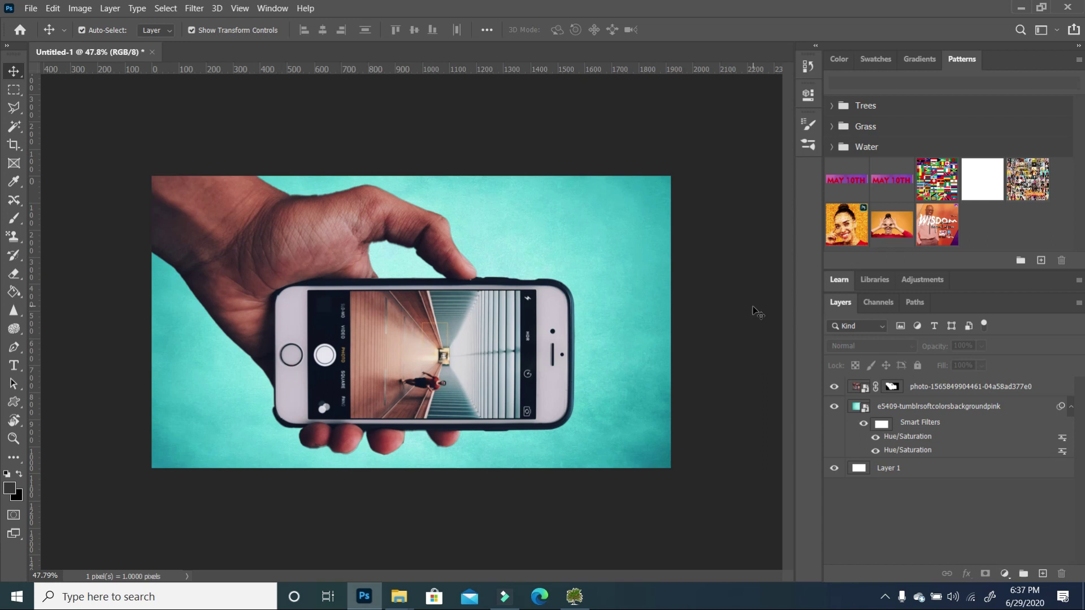
Add a Gradient Fill layer above the background texture layer
{"action": "left_click", "coordinate": [922, 407]}
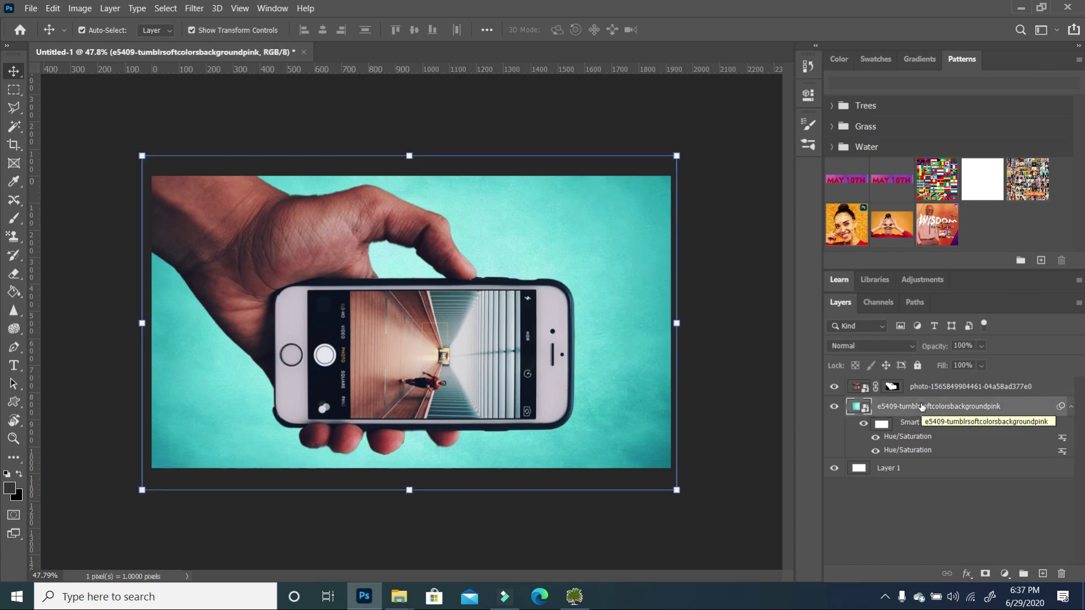
{"action": "left_click", "coordinate": [951, 386]}
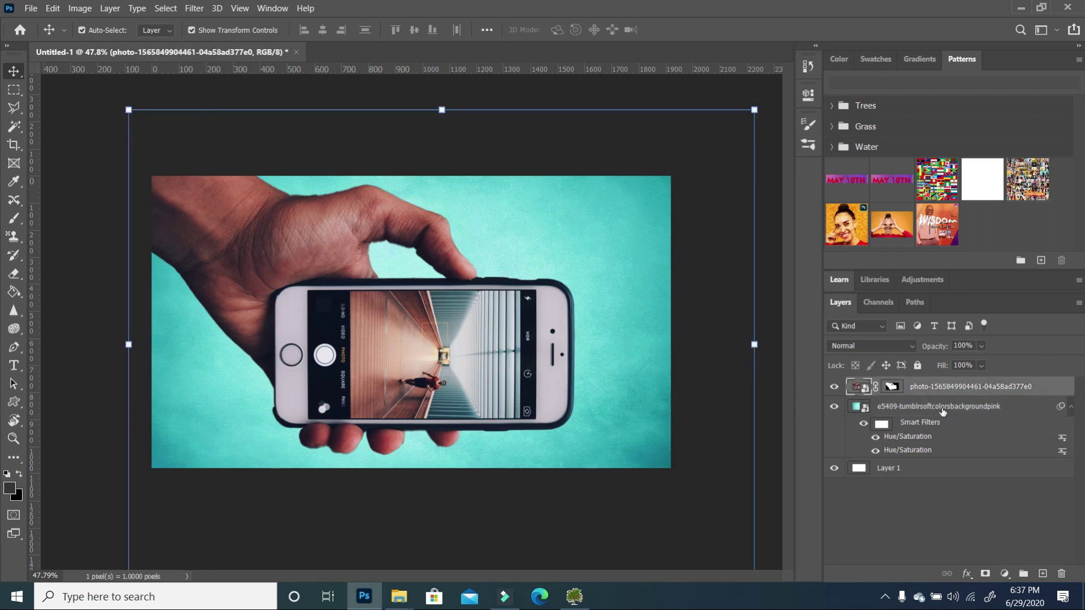
{"action": "left_click", "coordinate": [942, 412]}
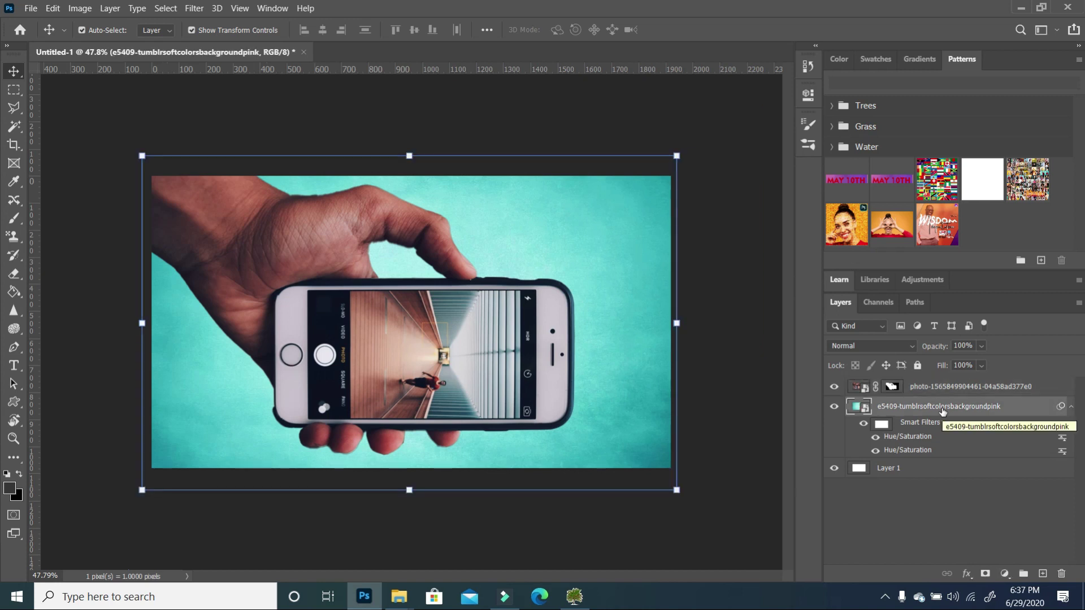
{"action": "left_click", "coordinate": [1006, 573]}
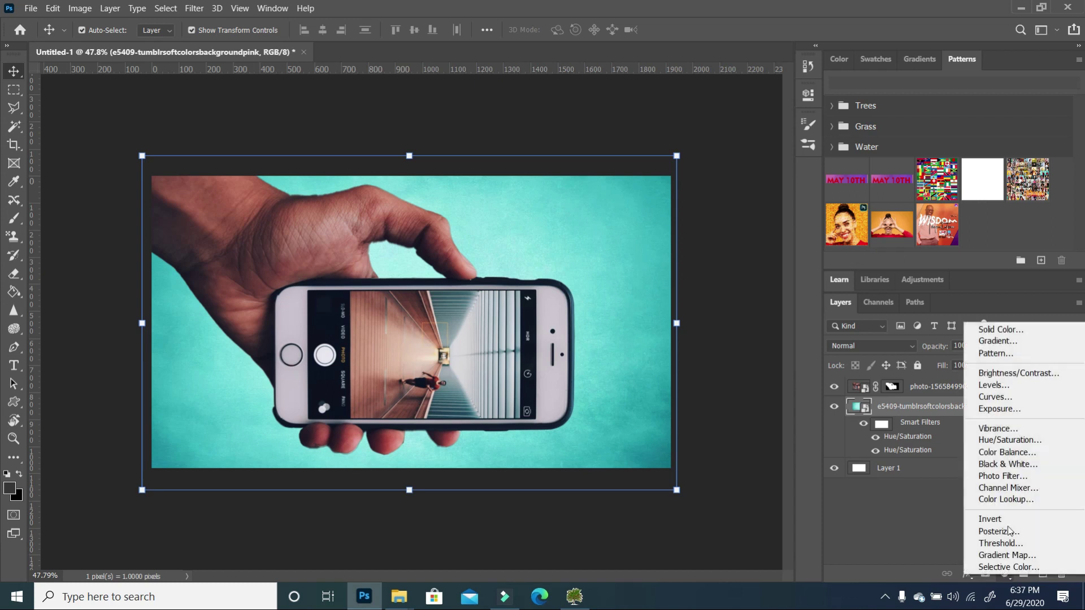
{"action": "left_click", "coordinate": [1006, 342]}
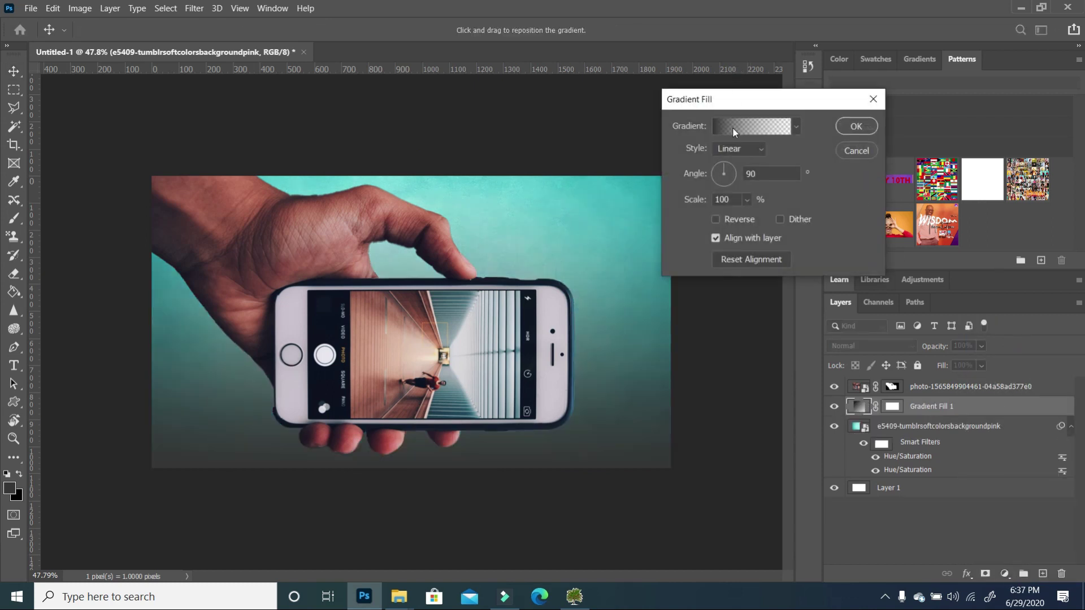
Set both the left and right gradient stops to black and apply the gradient
{"action": "left_click", "coordinate": [714, 128]}
{"action": "left_click", "coordinate": [775, 371]}
{"action": "left_click", "coordinate": [837, 431]}
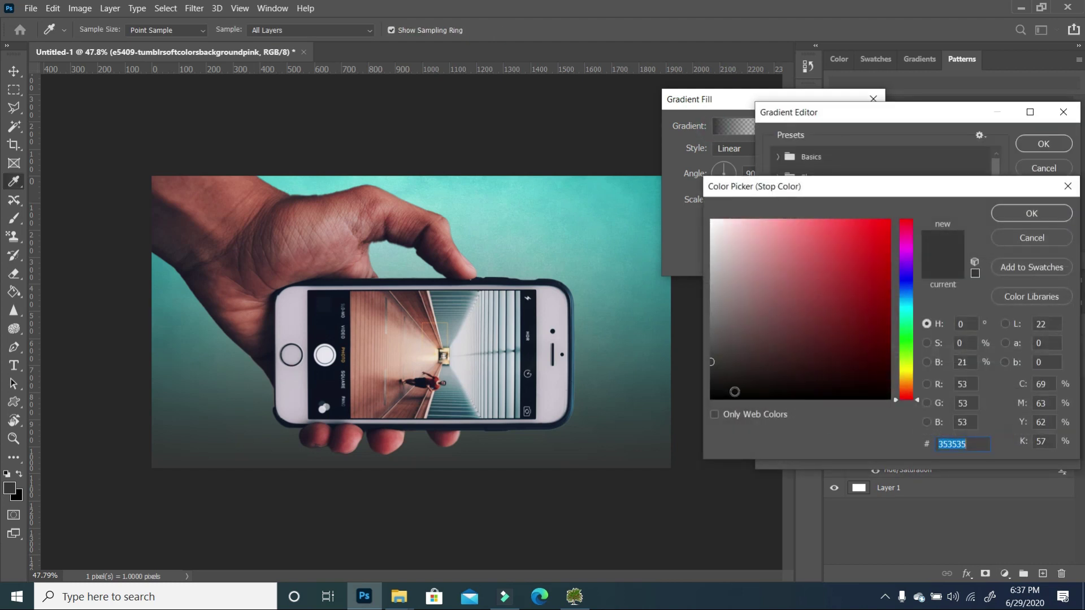
{"action": "left_click", "coordinate": [712, 396]}
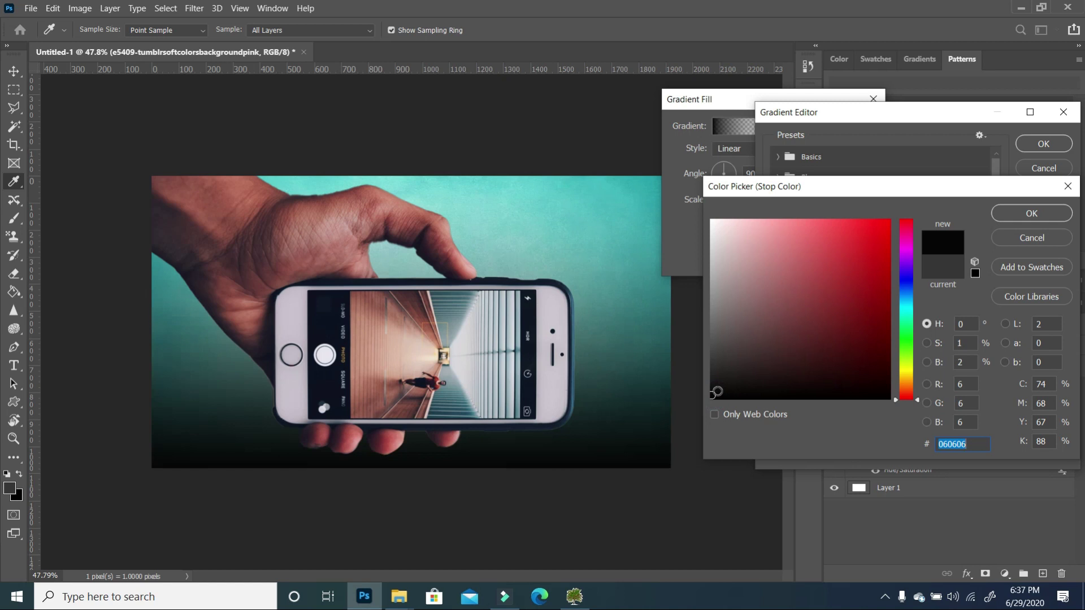
{"action": "left_click", "coordinate": [1032, 214]}
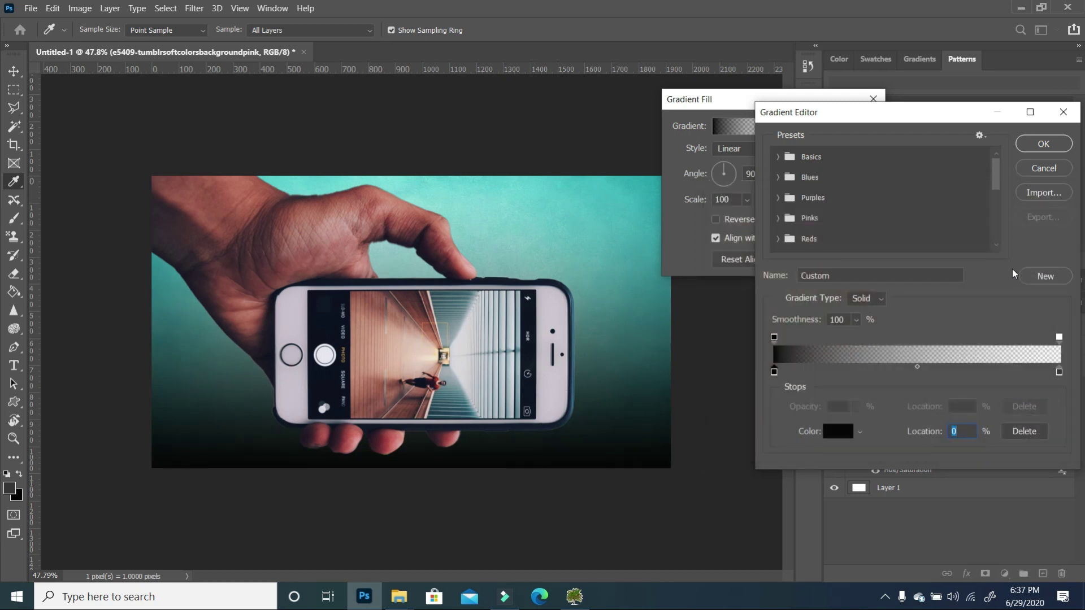
{"action": "left_click", "coordinate": [1059, 372]}
{"action": "left_click", "coordinate": [838, 431]}
{"action": "left_click_drag", "start_coordinate": [718, 394], "coordinate": [712, 399]}
{"action": "left_click", "coordinate": [1037, 214]}
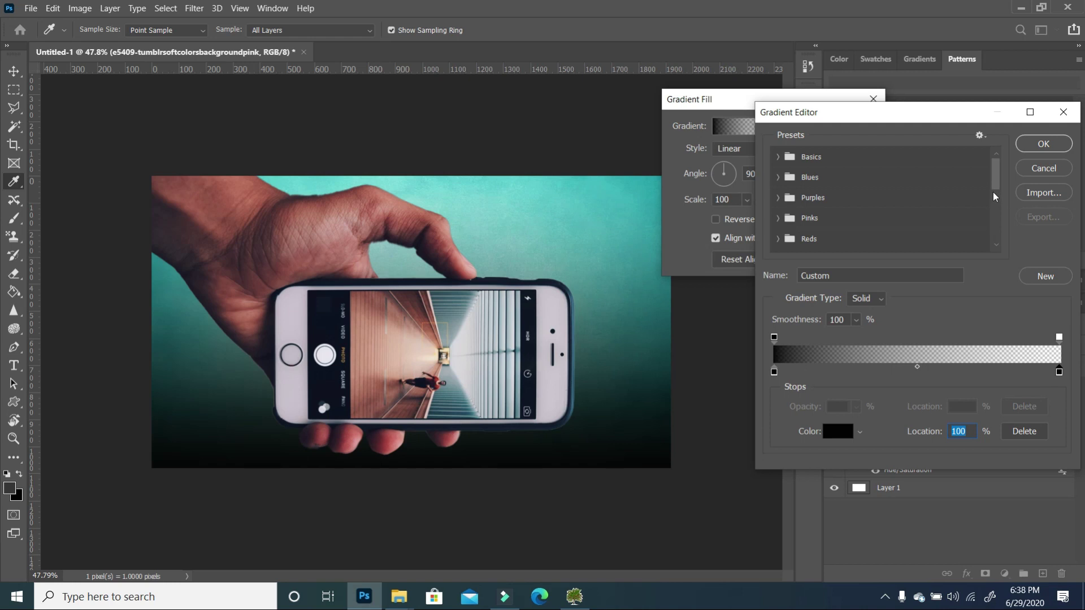
{"action": "left_click", "coordinate": [1043, 144]}
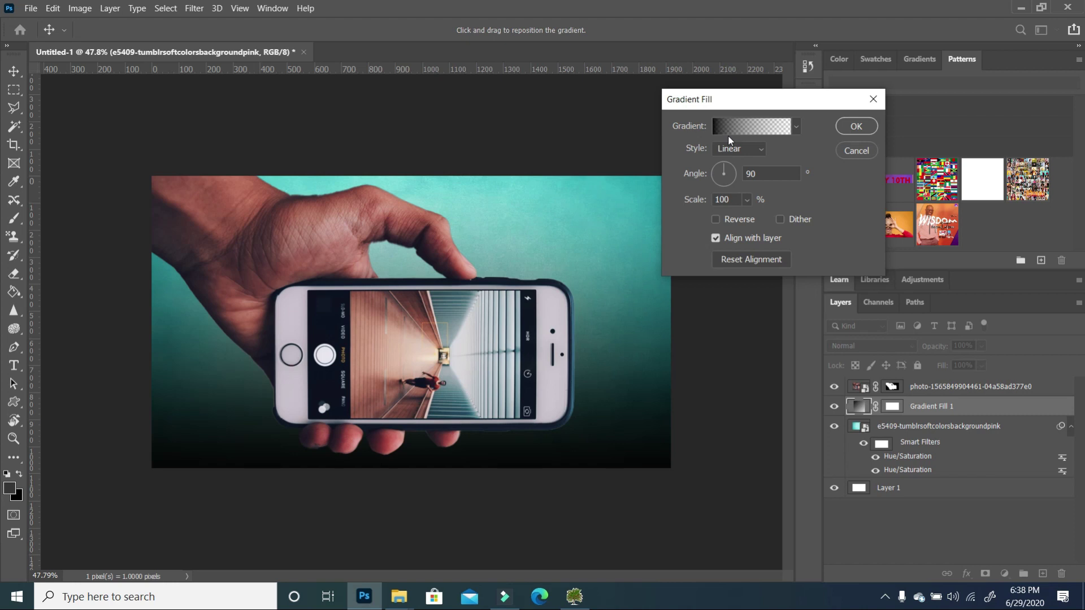
Browse the gradient presets, then close the Gradient Fill settings
{"action": "left_click", "coordinate": [797, 127]}
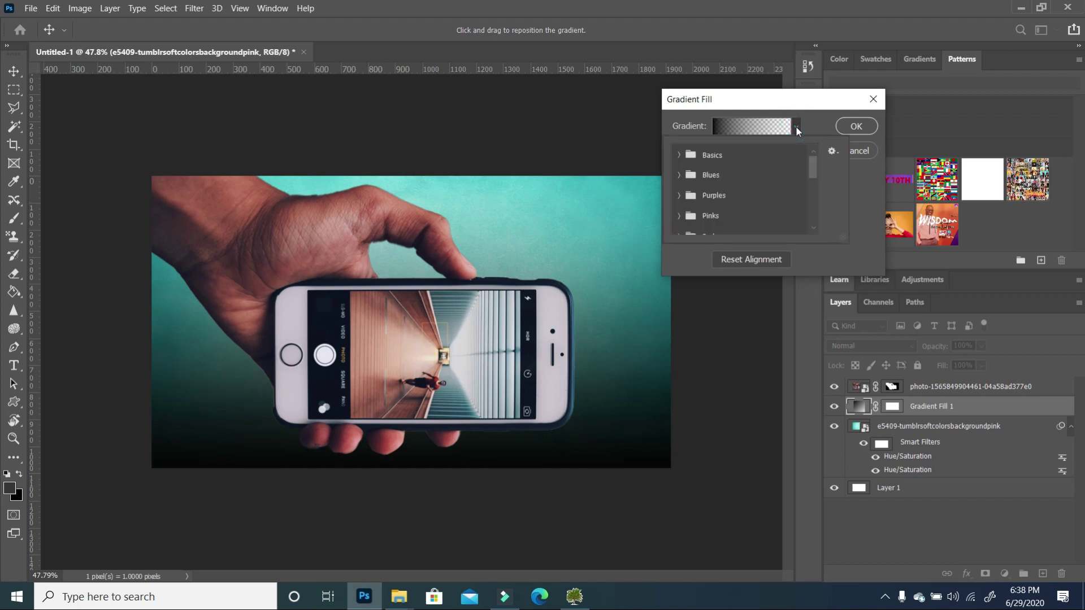
{"action": "mouse_move", "coordinate": [816, 168]}
{"action": "left_mouse_down"}
{"action": "mouse_move", "coordinate": [812, 198]}
{"action": "mouse_move", "coordinate": [809, 160]}
{"action": "left_mouse_up"}
{"action": "left_click", "coordinate": [845, 126]}
{"action": "left_click", "coordinate": [846, 127]}
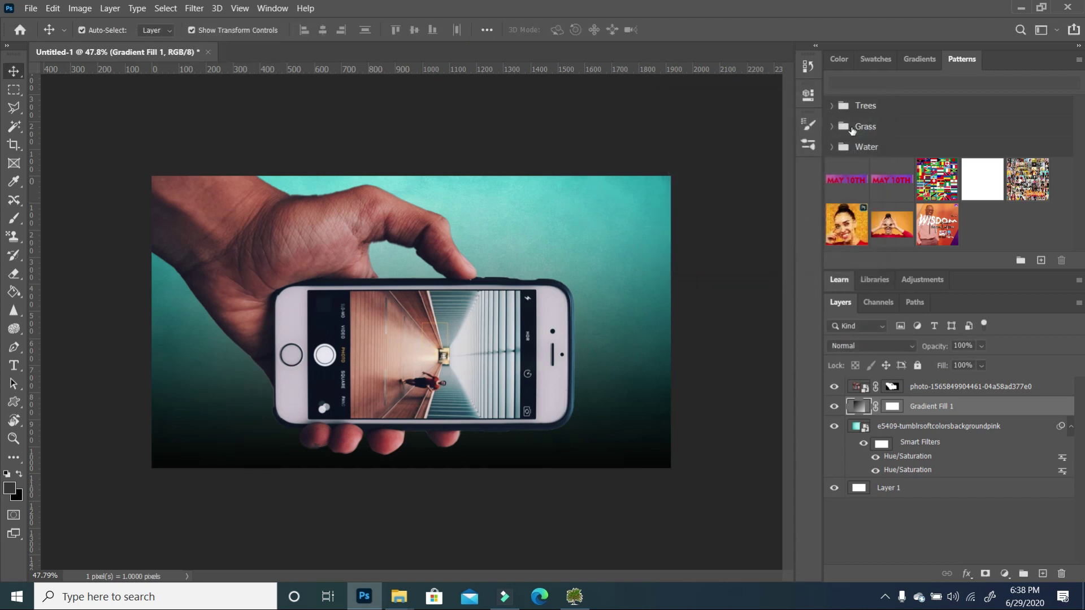
Set Gradient Fill 1 to Radial style, reversed, at 188% scale
{"action": "double_click", "coordinate": [860, 409]}
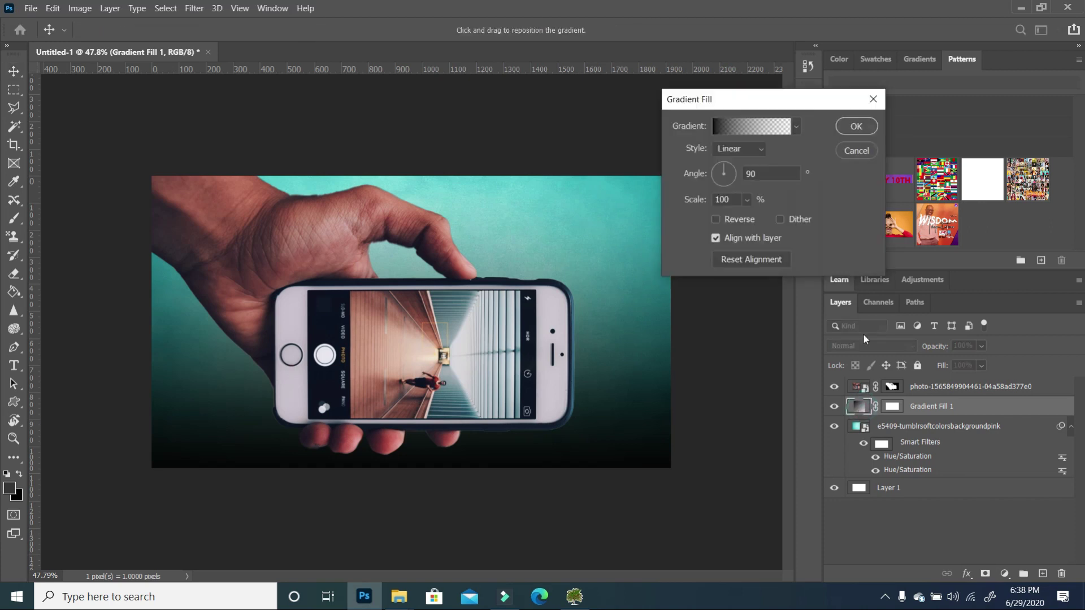
{"action": "left_click", "coordinate": [762, 150]}
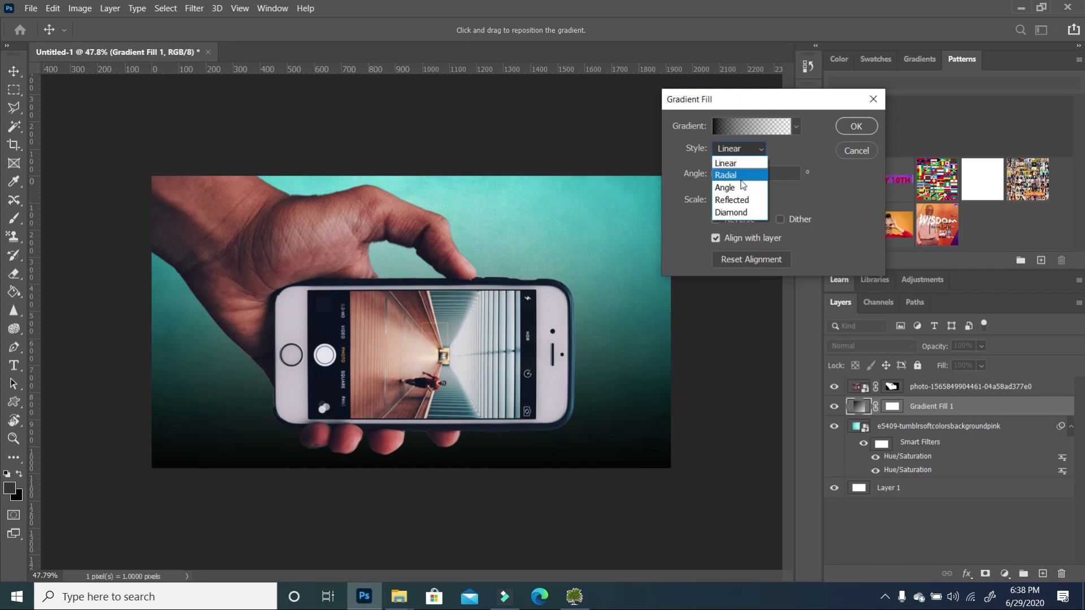
{"action": "left_click", "coordinate": [735, 175]}
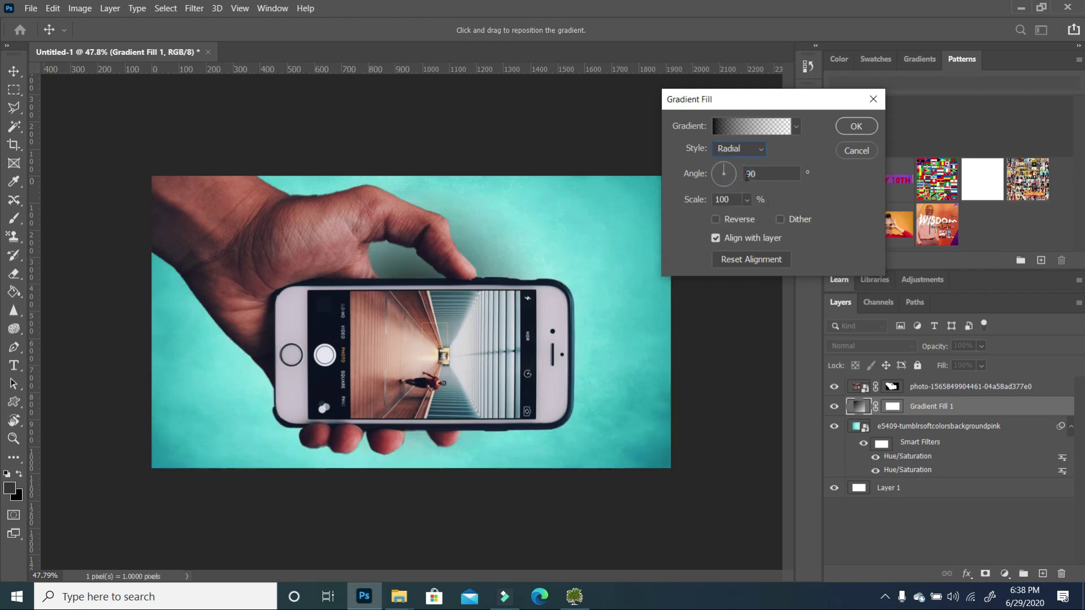
{"action": "double_click", "coordinate": [715, 220]}
{"action": "left_click", "coordinate": [715, 220]}
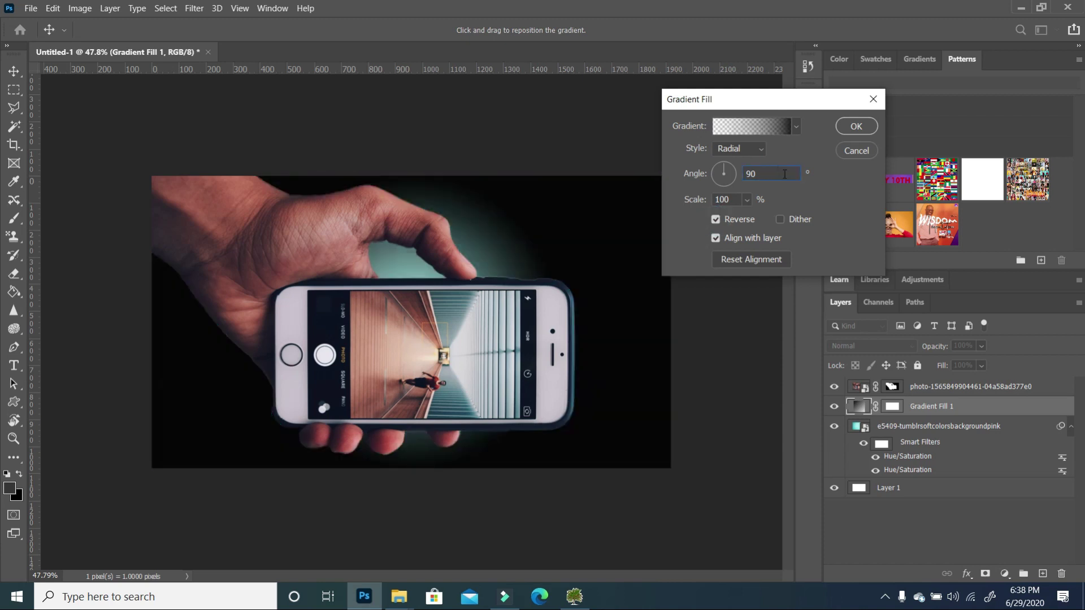
{"action": "left_click", "coordinate": [749, 202]}
{"action": "left_click_drag", "start_coordinate": [752, 219], "coordinate": [760, 222]}
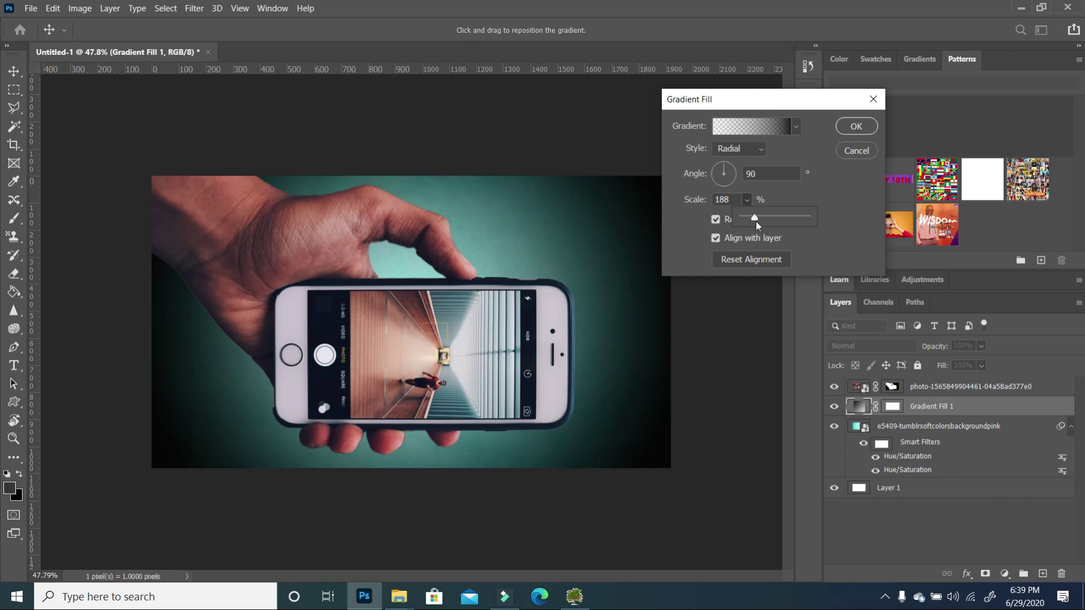
{"action": "left_click", "coordinate": [856, 127]}
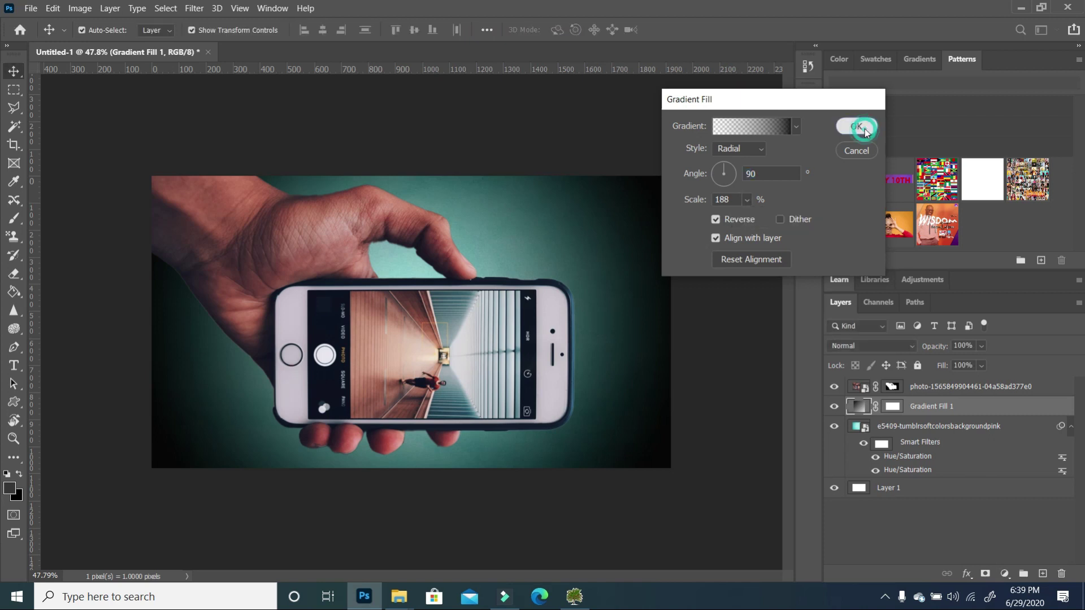
Apply Hue/Saturation to the teal background: Hue +10, Saturation +66, Lightness slightly lowered
{"action": "left_click", "coordinate": [871, 434]}
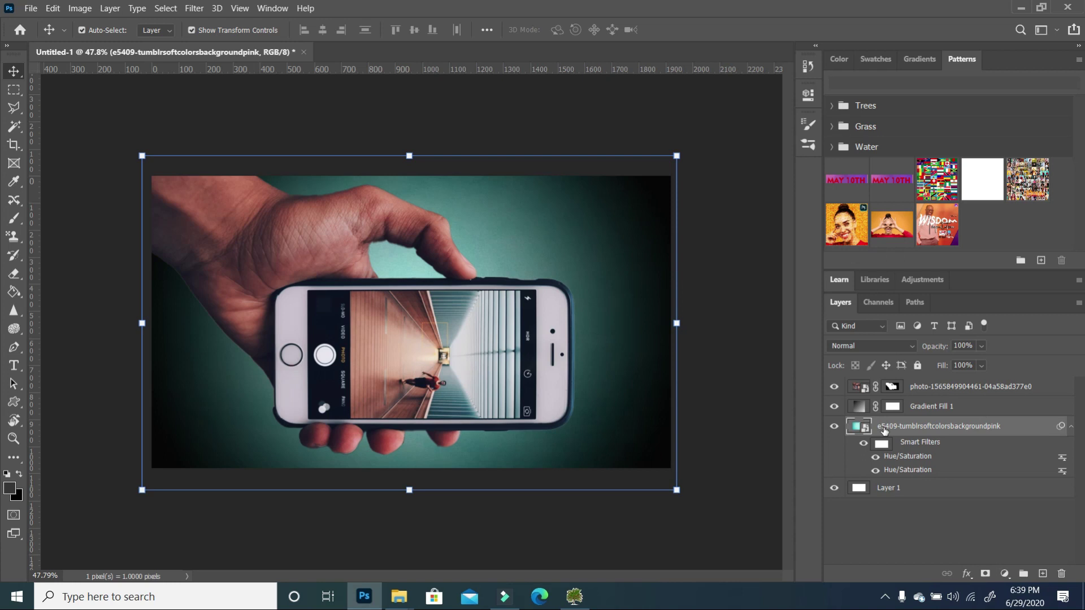
{"action": "left_click", "coordinate": [80, 8]}
{"action": "mouse_move", "coordinate": [91, 39]}
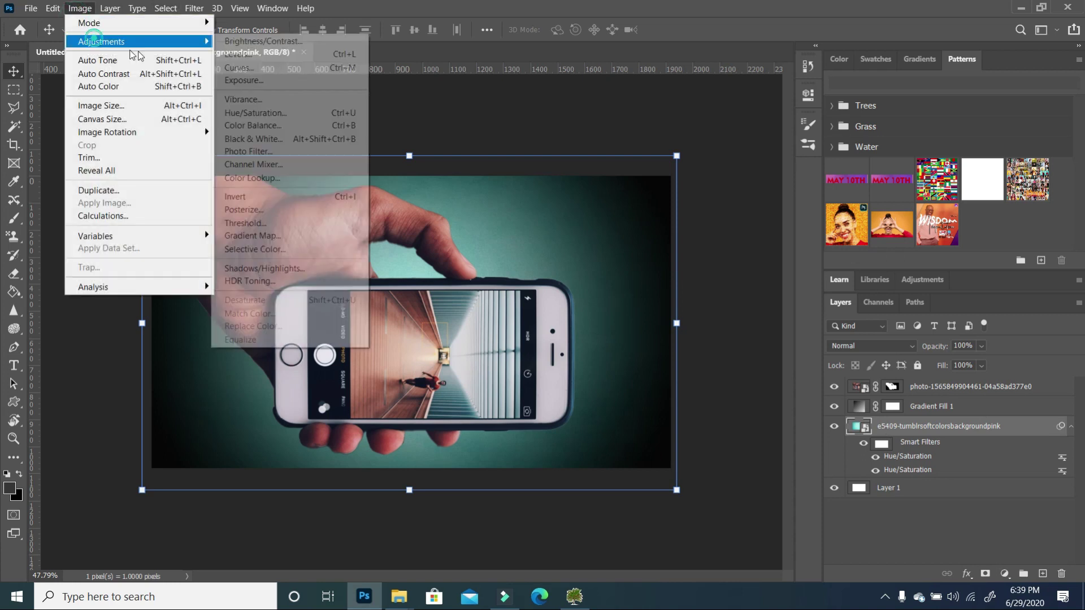
{"action": "left_click", "coordinate": [264, 111]}
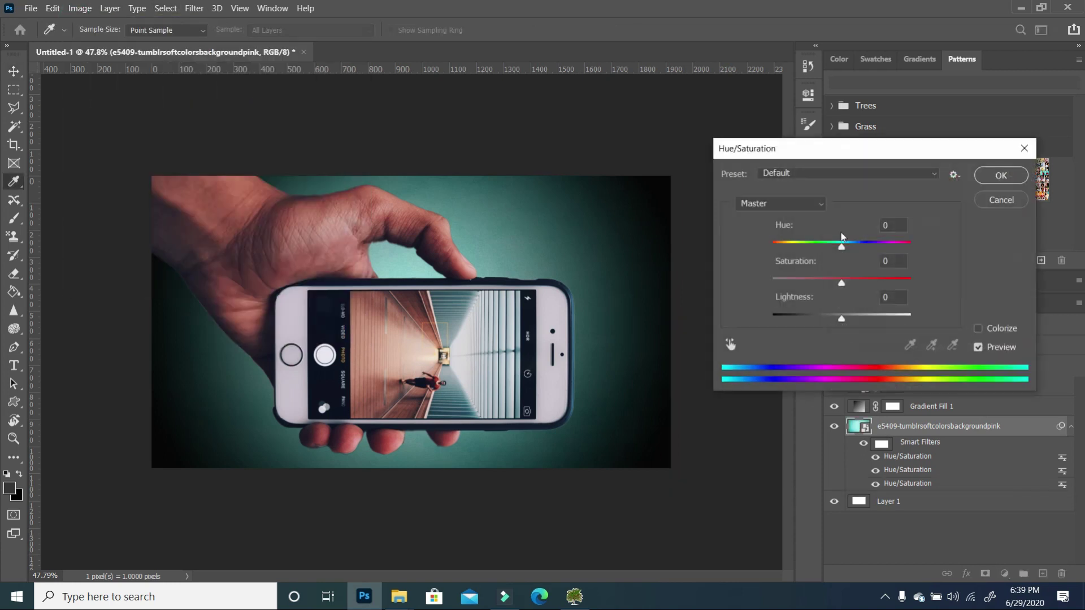
{"action": "left_click_drag", "start_coordinate": [842, 246], "coordinate": [826, 282]}
{"action": "left_click_drag", "start_coordinate": [842, 318], "coordinate": [834, 319]}
{"action": "mouse_move", "coordinate": [830, 247]}
{"action": "left_mouse_down"}
{"action": "mouse_move", "coordinate": [832, 264]}
{"action": "mouse_move", "coordinate": [848, 247]}
{"action": "left_mouse_up"}
{"action": "left_click_drag", "start_coordinate": [826, 282], "coordinate": [889, 284]}
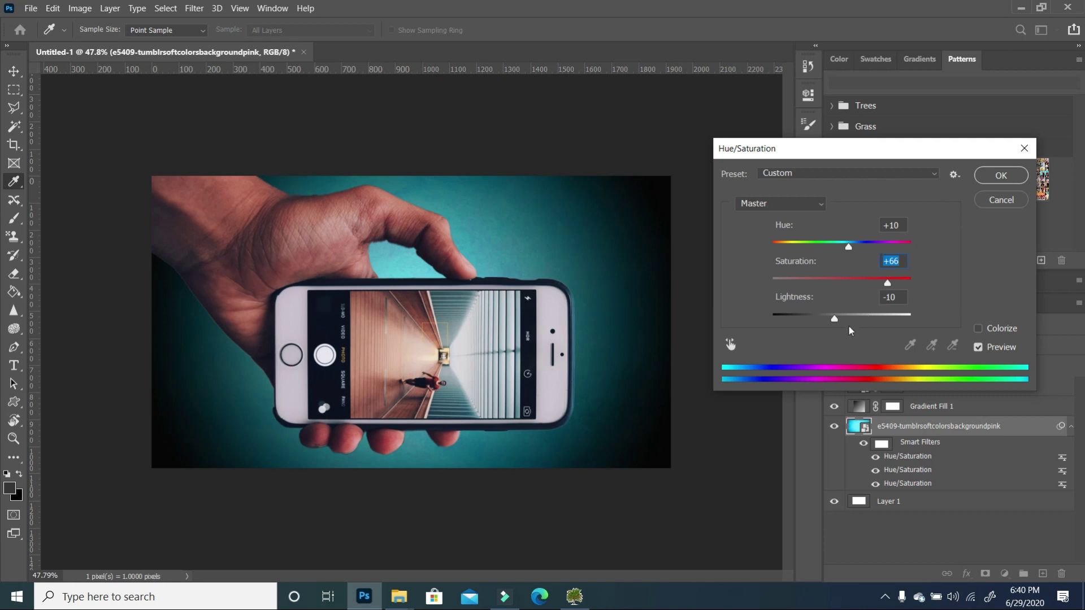
{"action": "mouse_move", "coordinate": [834, 320]}
{"action": "left_mouse_down"}
{"action": "mouse_move", "coordinate": [853, 319]}
{"action": "mouse_move", "coordinate": [815, 320]}
{"action": "left_mouse_up"}
{"action": "left_click", "coordinate": [1000, 175]}
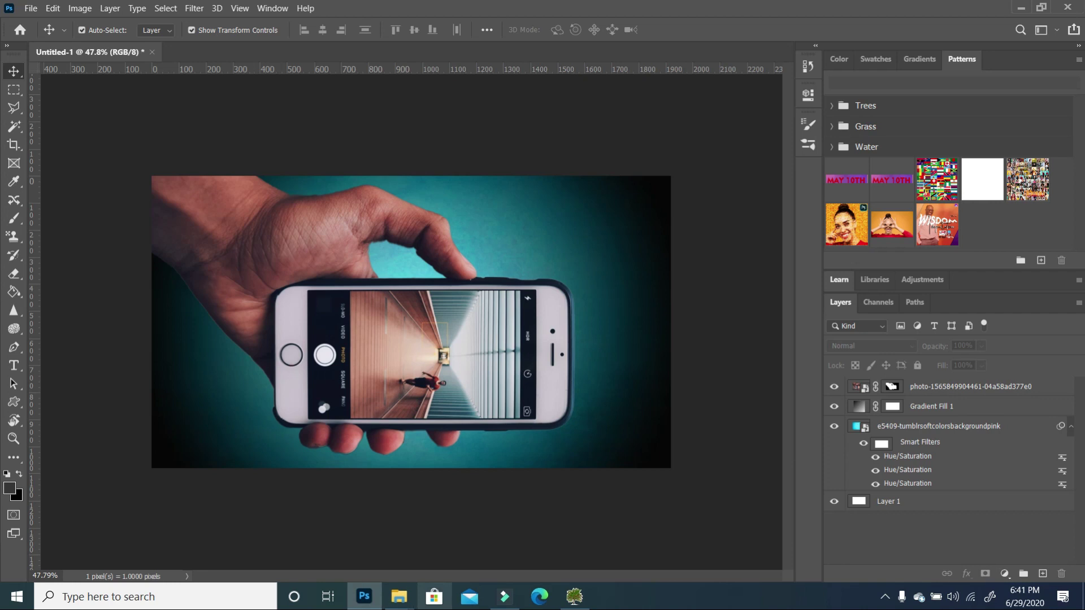
Place iphone_PNG5735, rotated 90° and scaled to about 15%, over the hand's phone
{"action": "mouse_move", "coordinate": [399, 597]}
{"action": "left_click", "coordinate": [477, 534]}
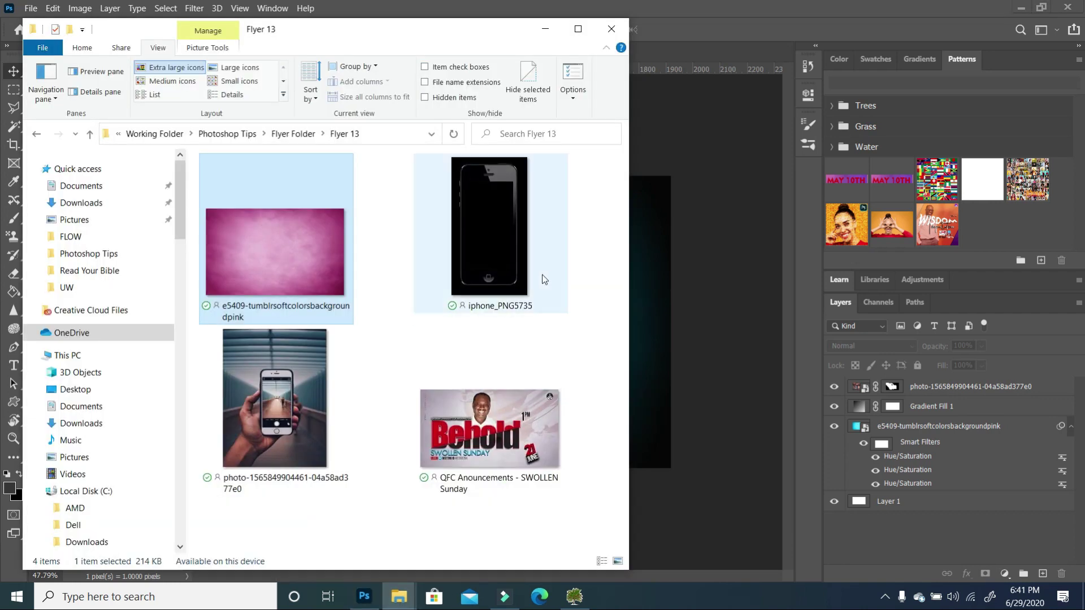
{"action": "left_click_drag", "start_coordinate": [509, 270], "coordinate": [509, 293]}
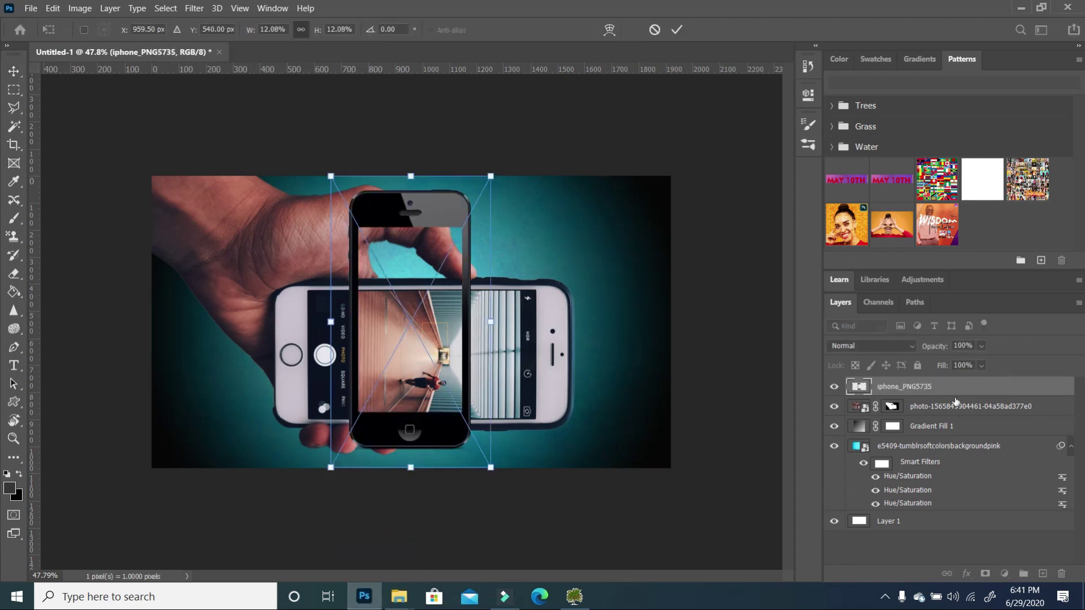
{"action": "left_click_drag", "start_coordinate": [497, 481], "coordinate": [257, 417]}
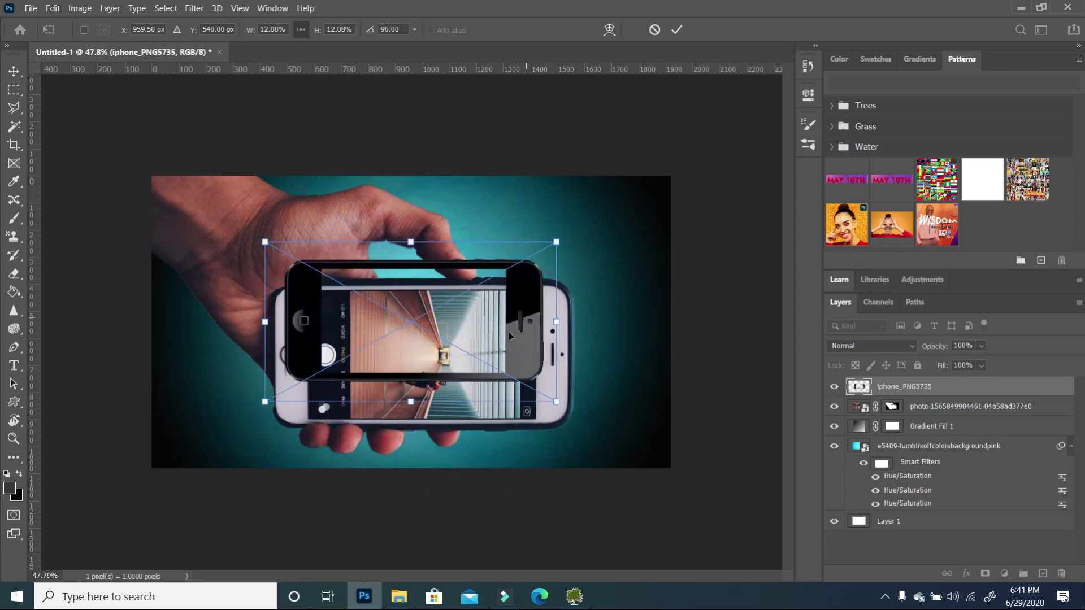
{"action": "left_click_drag", "start_coordinate": [554, 405], "coordinate": [629, 441]}
{"action": "left_click_drag", "start_coordinate": [568, 392], "coordinate": [564, 403]}
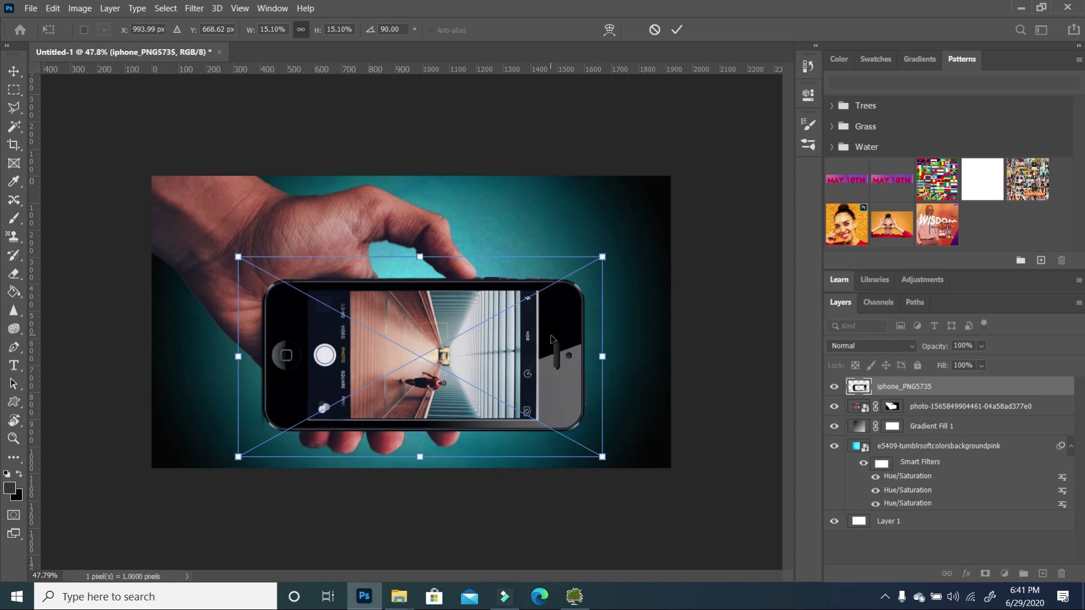
{"action": "key", "text": "Return"}
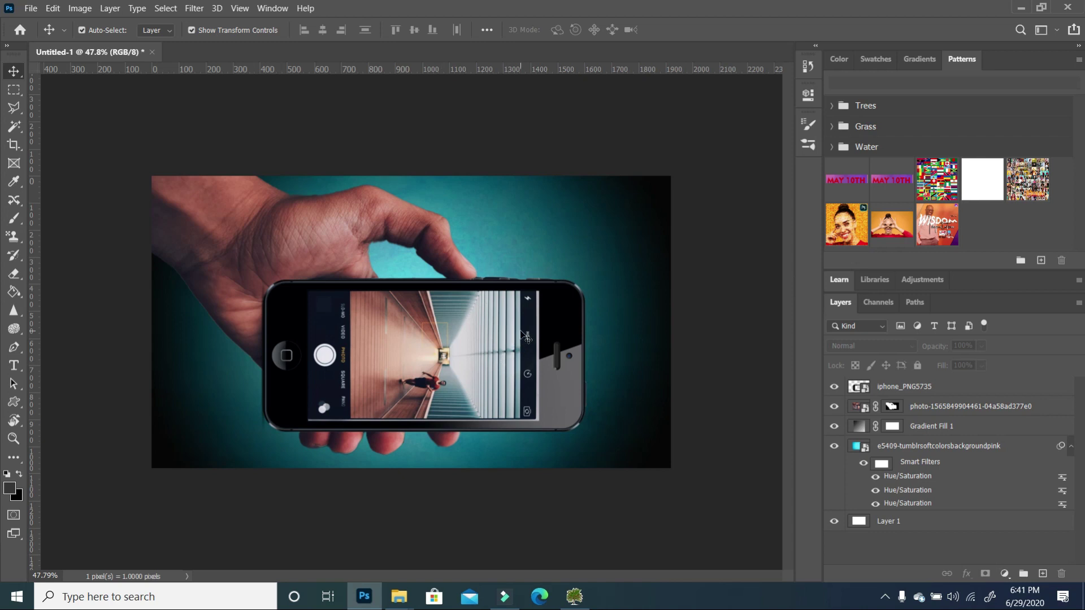
Draw a Polygonal Lasso selection around the area beside the phone's lower-left edge
{"action": "scroll", "coordinate": [379, 381], "scroll_direction": "up", "scroll_amount": 4}
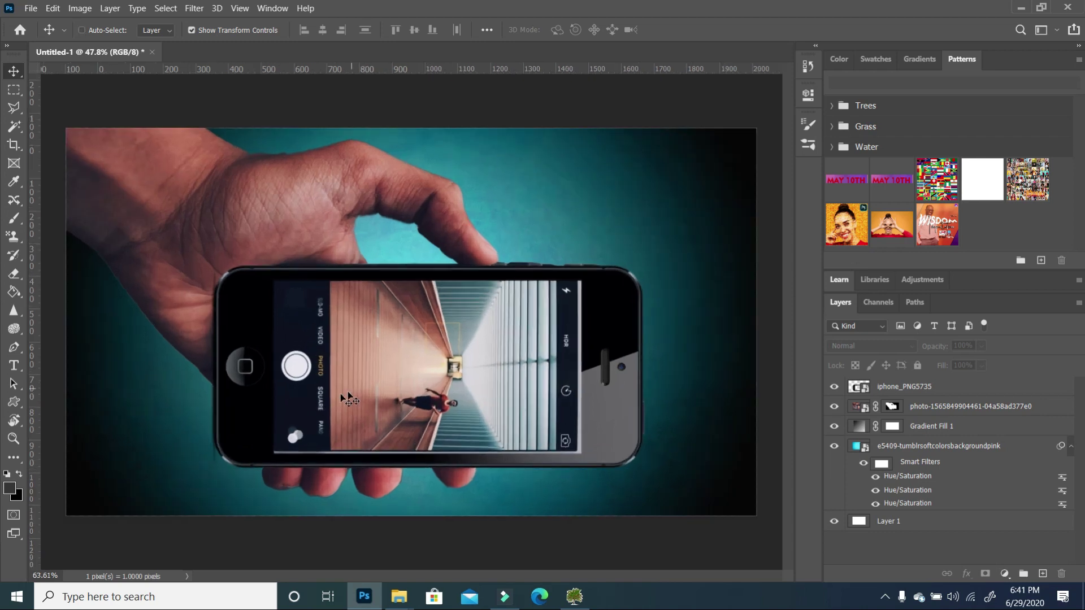
{"action": "left_click", "coordinate": [20, 109]}
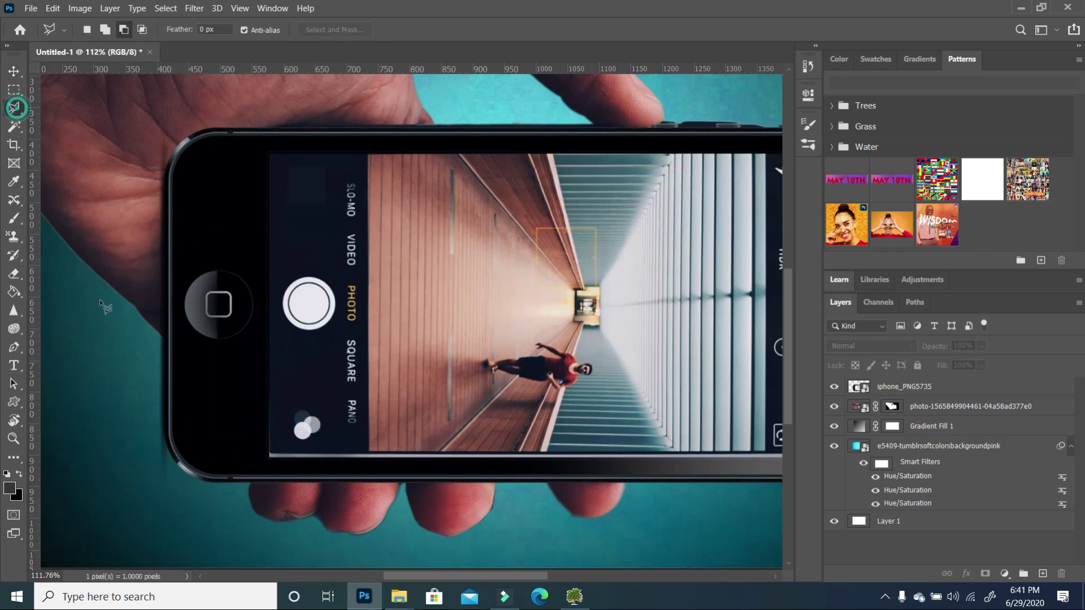
{"action": "left_click", "coordinate": [168, 450]}
{"action": "left_click", "coordinate": [162, 435]}
{"action": "left_click", "coordinate": [162, 410]}
{"action": "left_click", "coordinate": [141, 343]}
{"action": "left_click", "coordinate": [114, 472]}
{"action": "left_click", "coordinate": [160, 501]}
{"action": "left_click", "coordinate": [169, 470]}
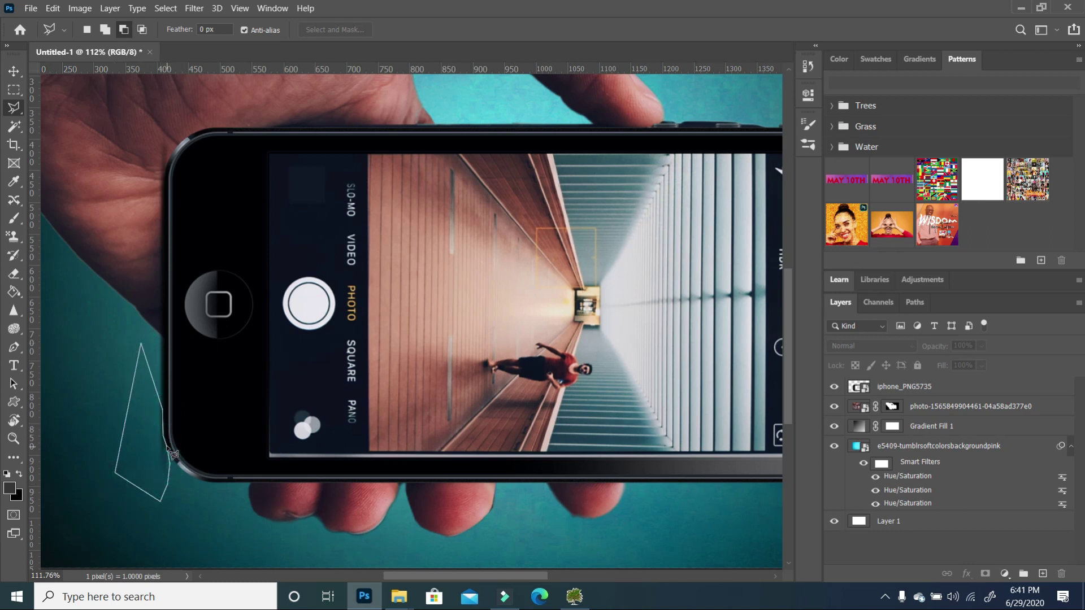
{"action": "left_click", "coordinate": [169, 454]}
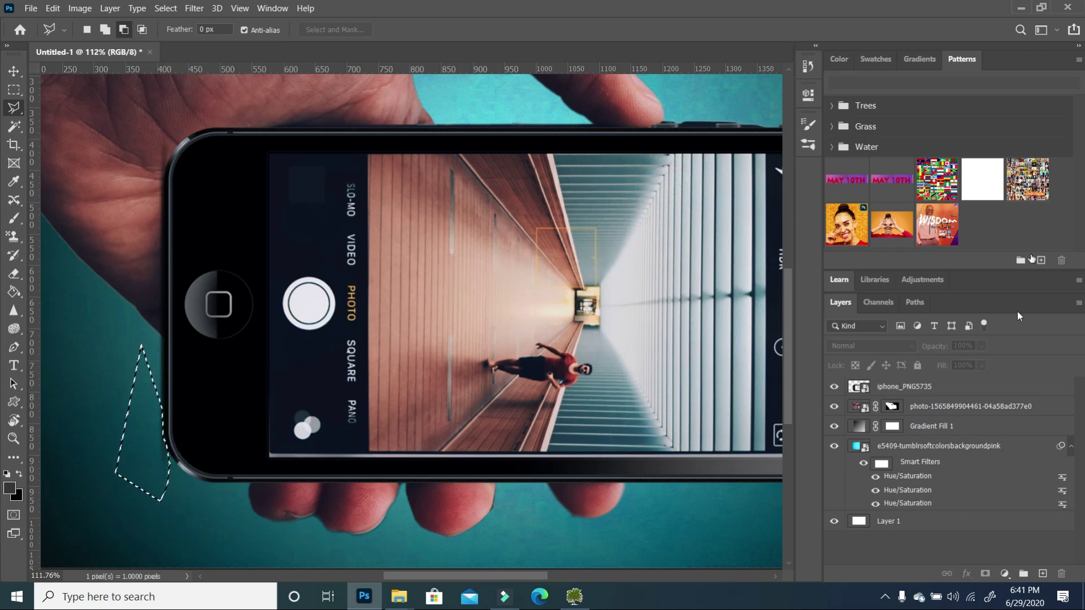
Rasterize the iphone_PNG5735 layer and erase its stray part inside the selection
{"action": "left_click", "coordinate": [958, 391]}
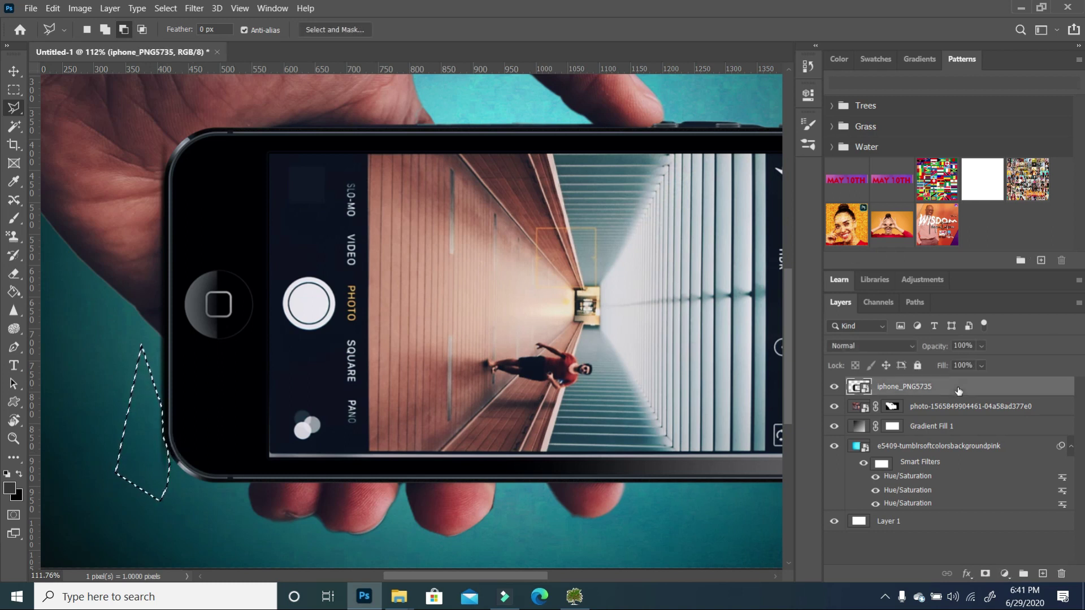
{"action": "left_click", "coordinate": [15, 273]}
{"action": "left_click", "coordinate": [152, 445]}
{"action": "left_click", "coordinate": [544, 243]}
{"action": "left_click", "coordinate": [157, 395]}
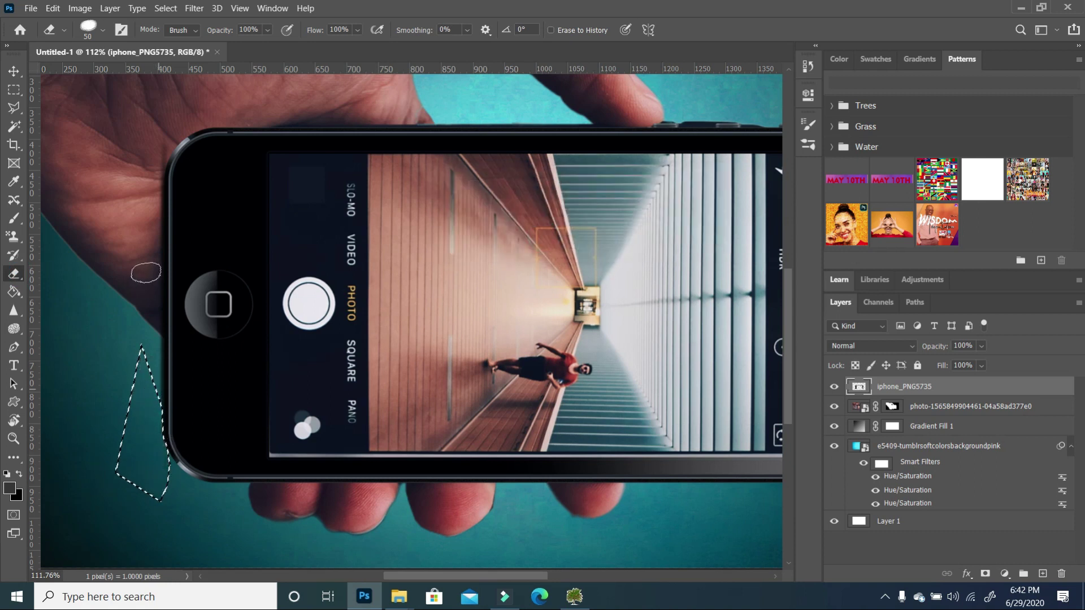
{"action": "scroll", "coordinate": [294, 353], "scroll_direction": "down", "scroll_amount": 3}
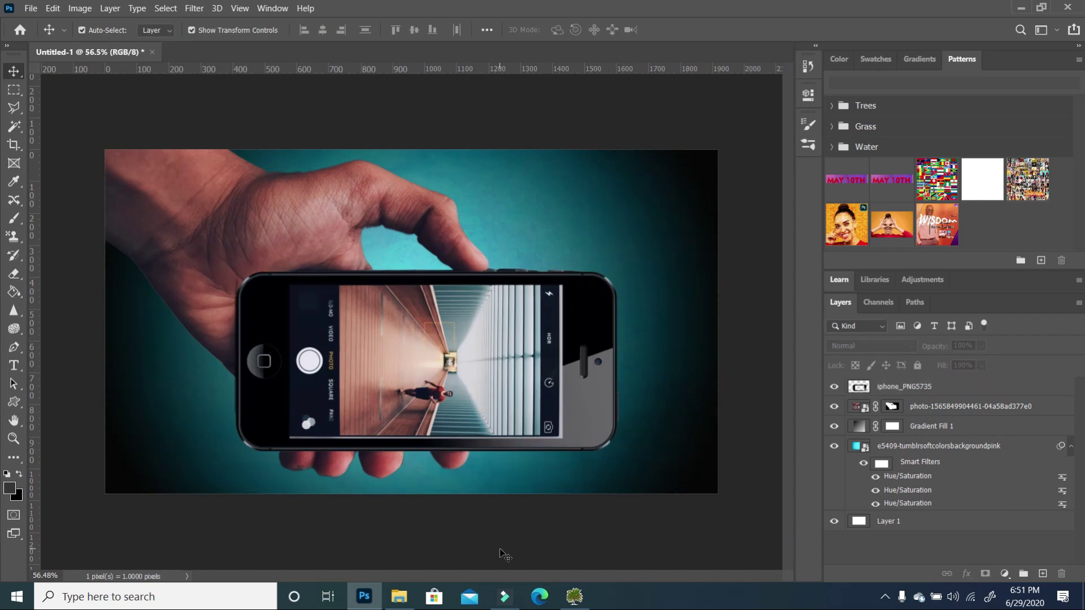
{"action": "left_click", "coordinate": [399, 597]}
{"action": "left_click_drag", "start_coordinate": [515, 178], "coordinate": [486, 339]}
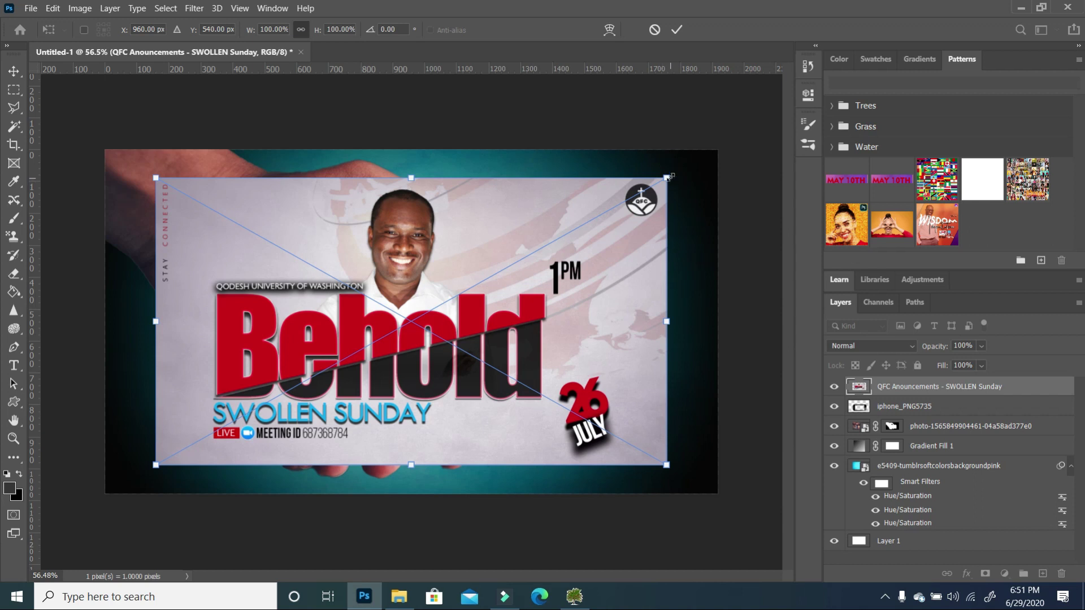
{"action": "left_click_drag", "start_coordinate": [669, 176], "coordinate": [439, 306]}
{"action": "left_click_drag", "start_coordinate": [408, 387], "coordinate": [551, 367]}
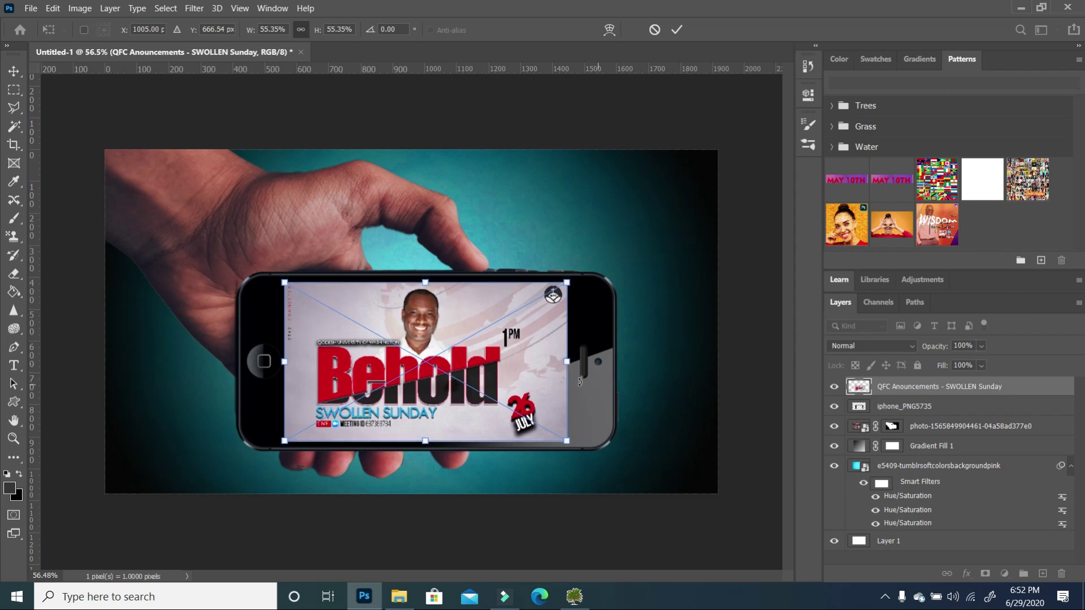
{"action": "key", "text": "Return"}
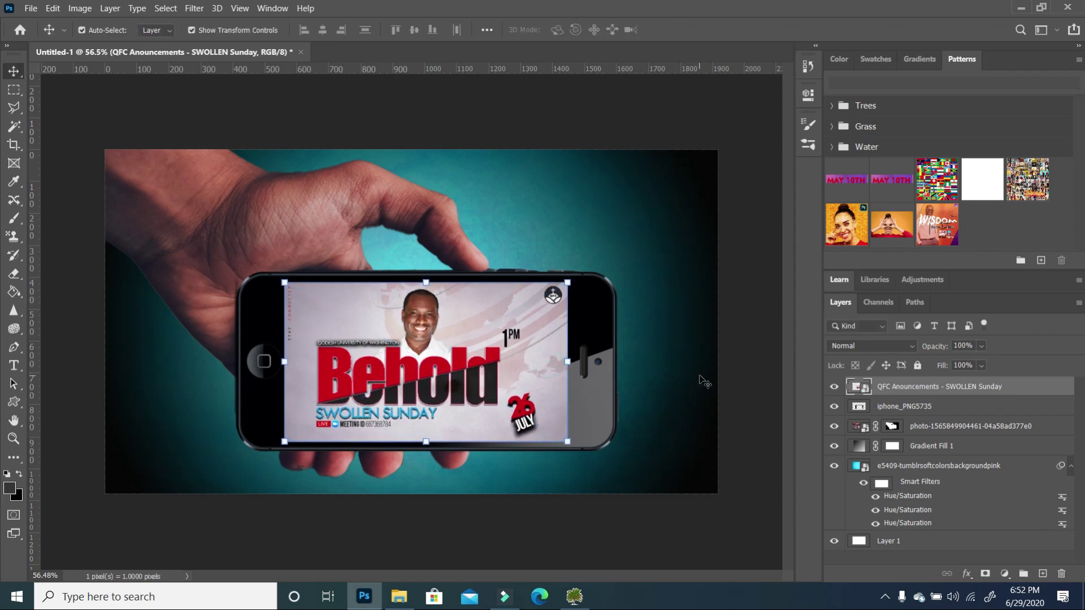
{"action": "left_click", "coordinate": [737, 378]}
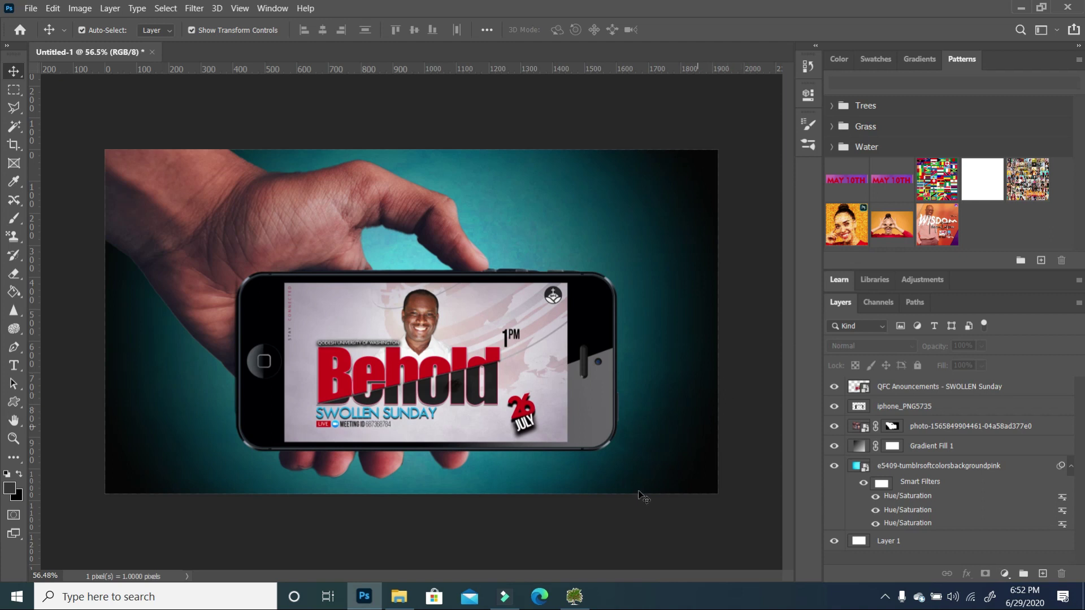
{"action": "scroll", "coordinate": [496, 368], "scroll_direction": "up", "scroll_amount": 2}
{"action": "scroll", "coordinate": [445, 384], "scroll_direction": "down", "scroll_amount": 3}
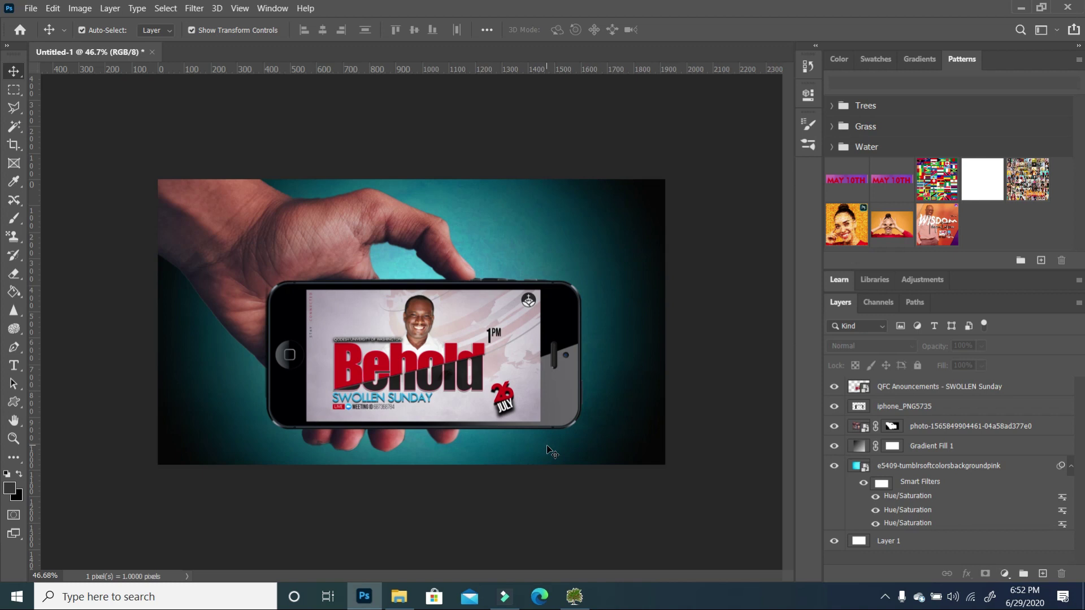
Type a "4" on the background, then enlarge it and move it toward the top right
{"action": "key", "text": "t"}
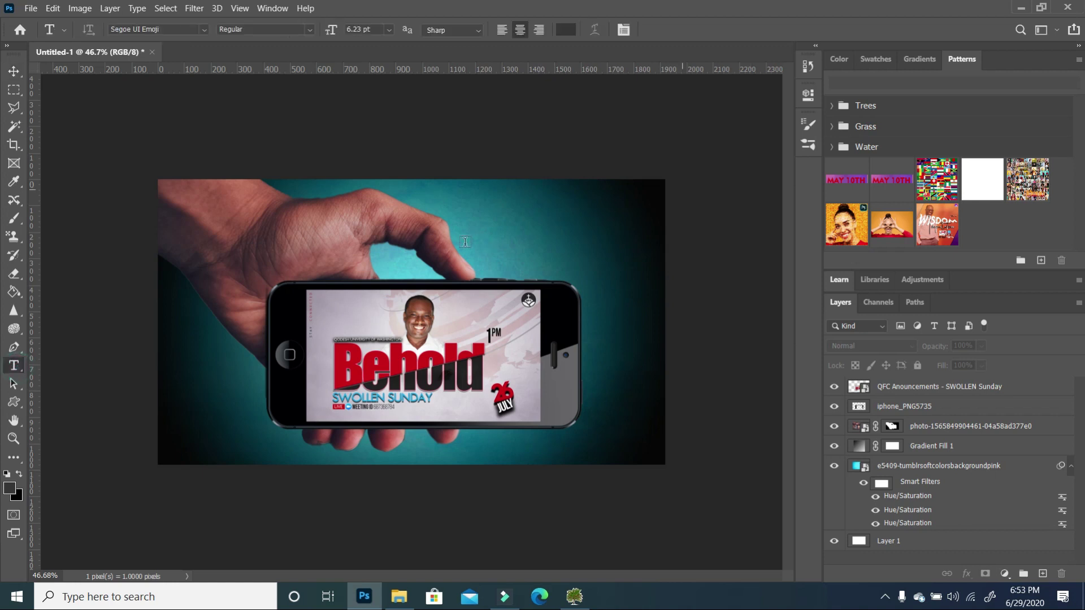
{"action": "left_click", "coordinate": [578, 225]}
{"action": "type", "text": "4"}
{"action": "key", "text": "ctrl+Return"}
{"action": "key", "text": "v"}
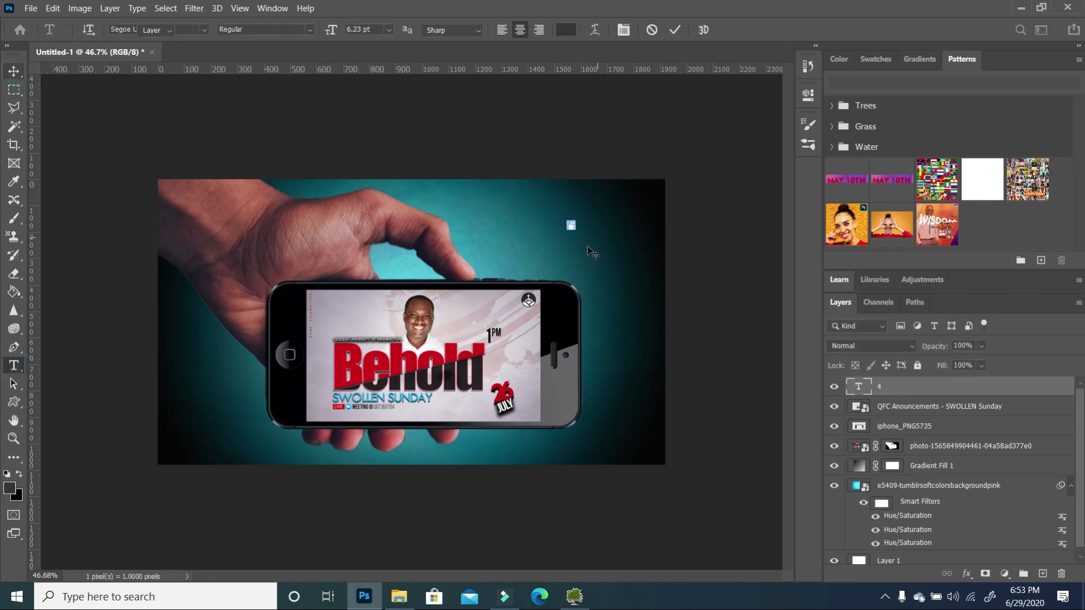
{"action": "key", "text": "ctrl+t"}
{"action": "left_click_drag", "start_coordinate": [588, 241], "coordinate": [679, 345]}
{"action": "left_click_drag", "start_coordinate": [612, 306], "coordinate": [625, 264]}
{"action": "key", "text": "Return"}
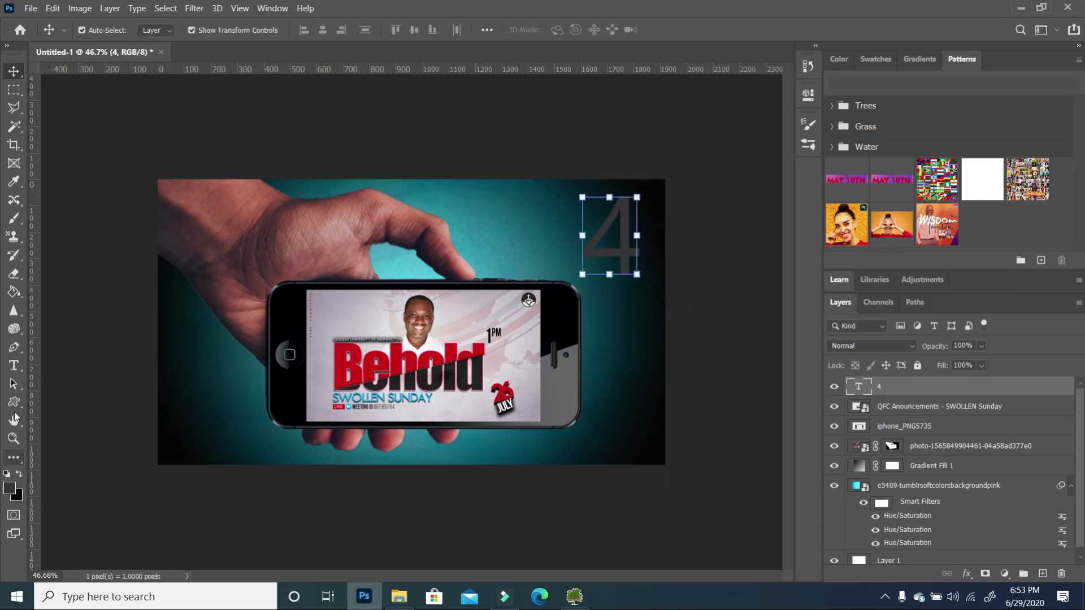
Change the colour of the 4 to bright yellow
{"action": "left_click", "coordinate": [14, 366]}
{"action": "double_click", "coordinate": [686, 211]}
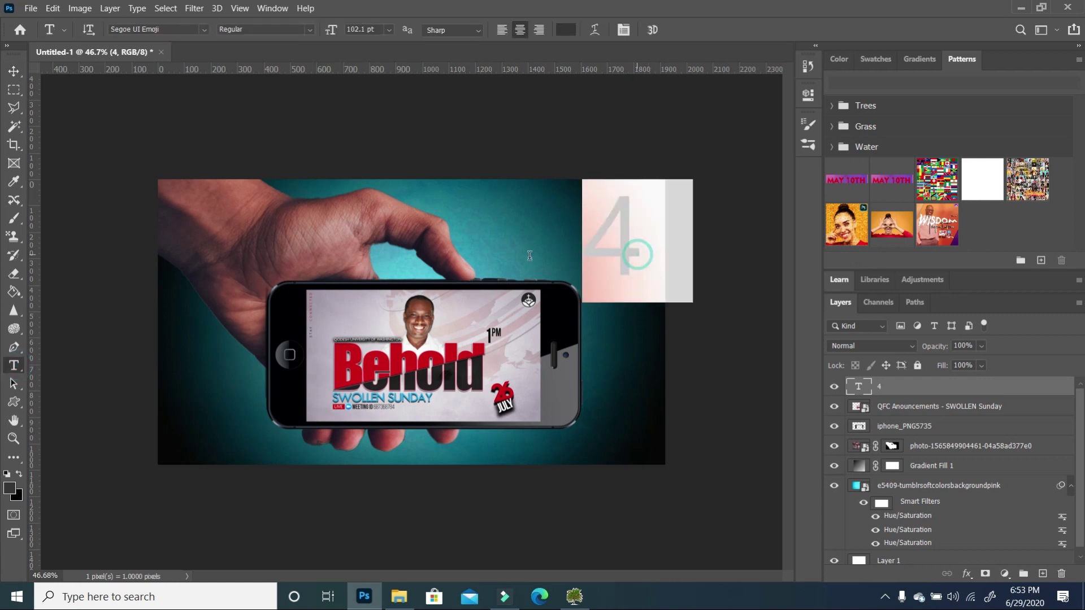
{"action": "left_click", "coordinate": [11, 493]}
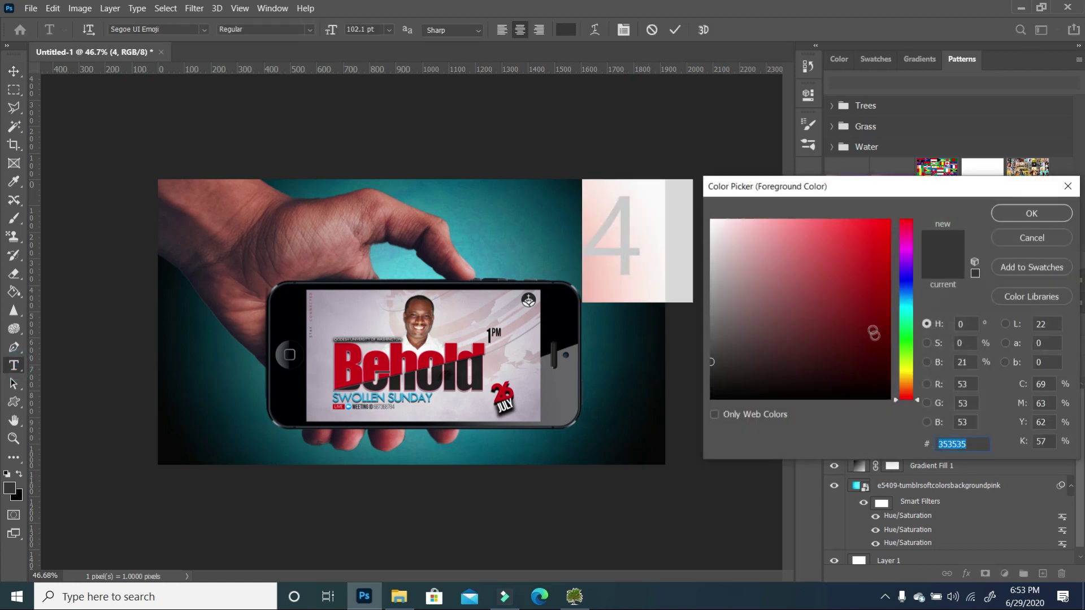
{"action": "left_click_drag", "start_coordinate": [902, 374], "coordinate": [906, 374]}
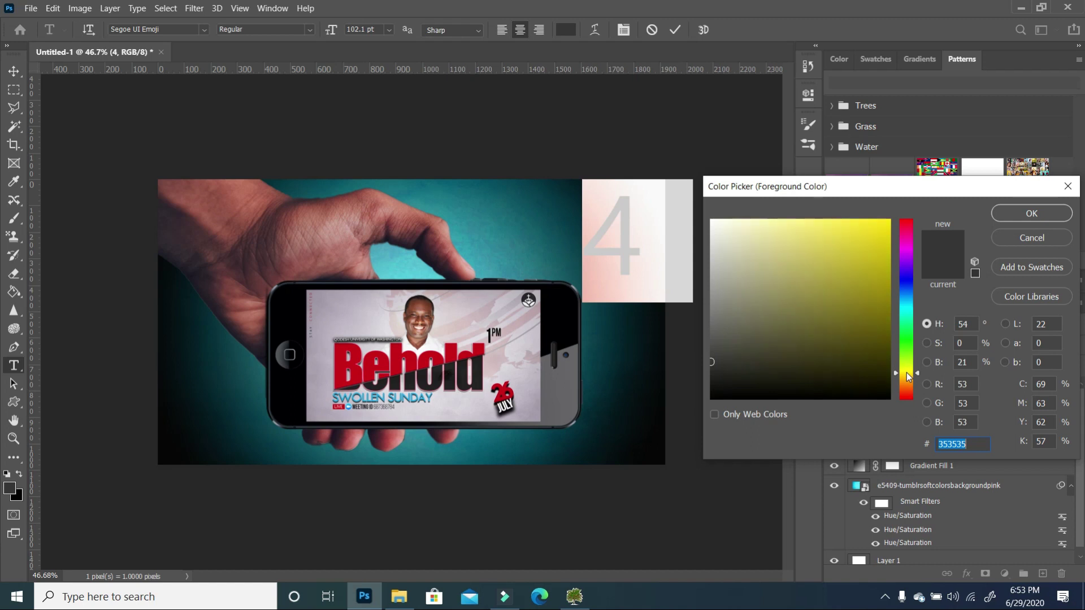
{"action": "left_click", "coordinate": [889, 222]}
{"action": "left_click", "coordinate": [1016, 214]}
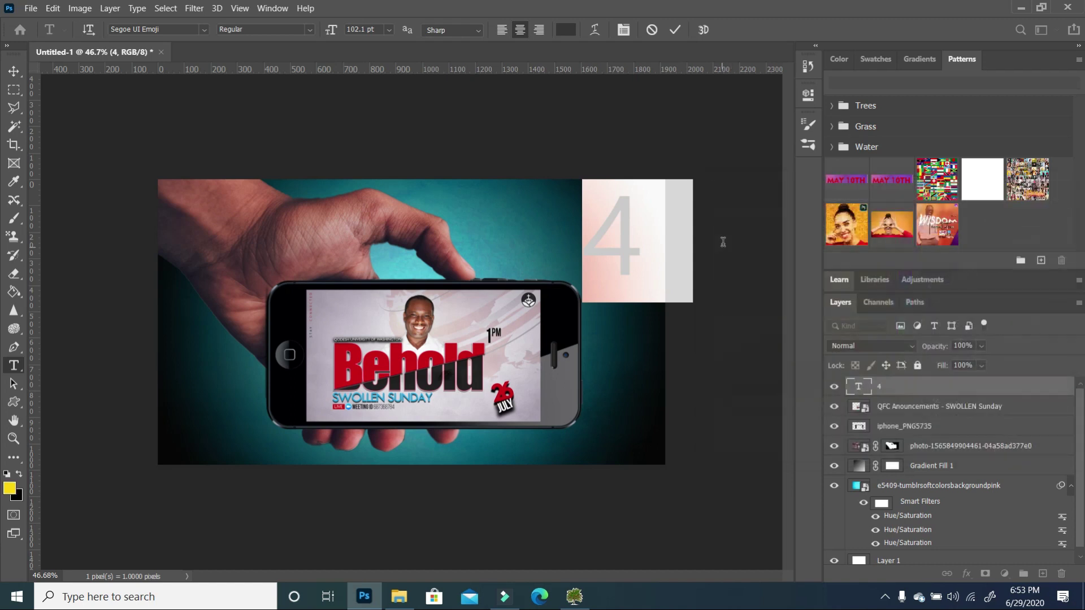
Set the font of the 4 to the Aisyah Demo script font
{"action": "left_click", "coordinate": [636, 250]}
{"action": "left_click", "coordinate": [651, 253]}
{"action": "left_click_drag", "start_coordinate": [650, 252], "coordinate": [595, 250]}
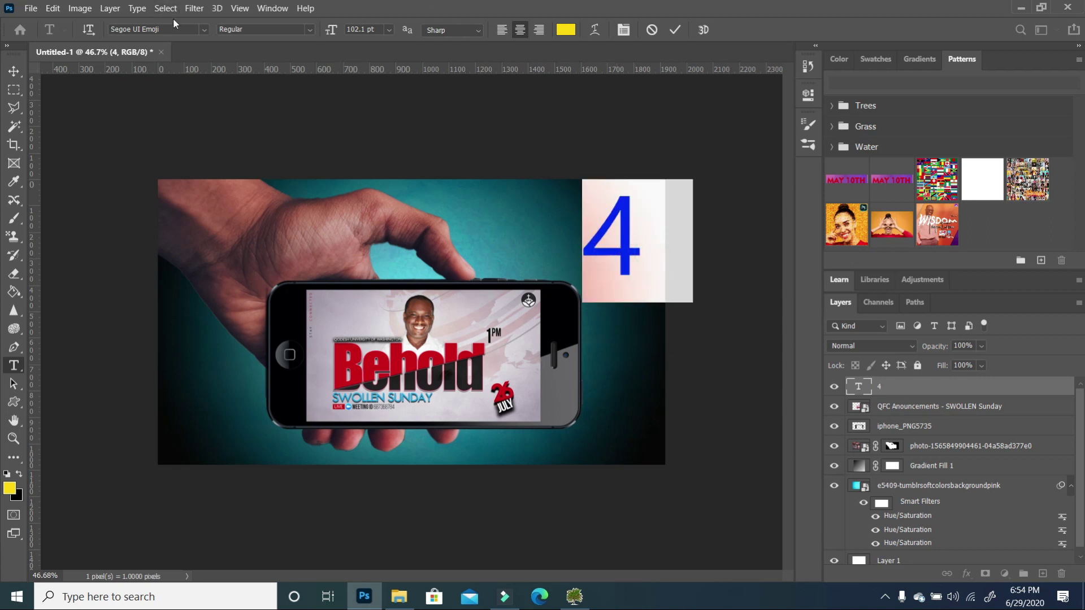
{"action": "left_click", "coordinate": [189, 28]}
{"action": "type", "text": "ariable Concept"}
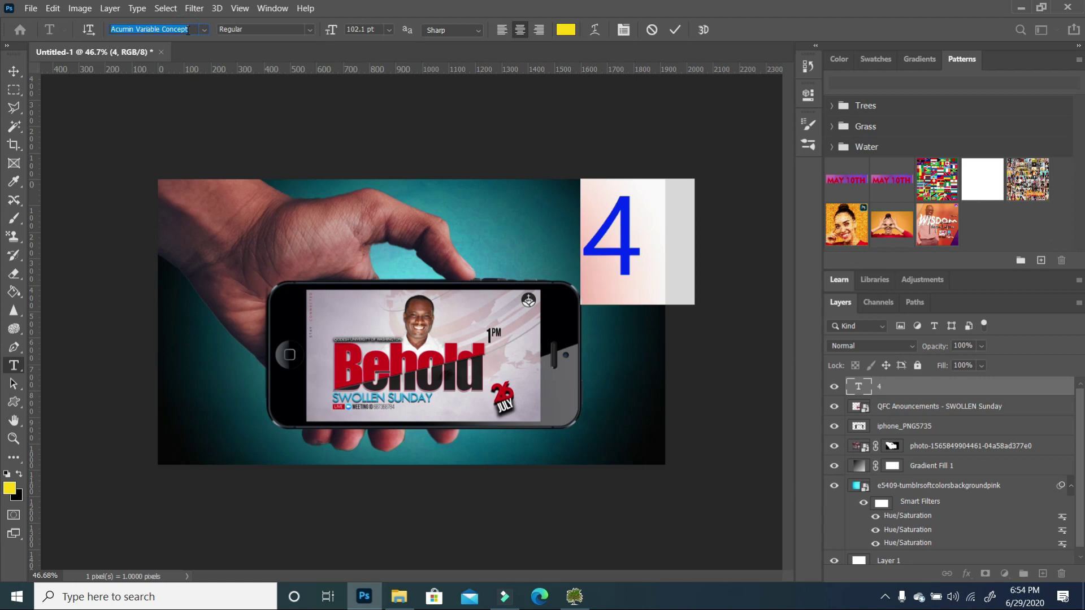
{"action": "key", "text": "Down"}
{"action": "key", "text": "Down"}
{"action": "key", "text": "Down"}
{"action": "key", "text": "Down"}
{"action": "key", "text": "Down"}
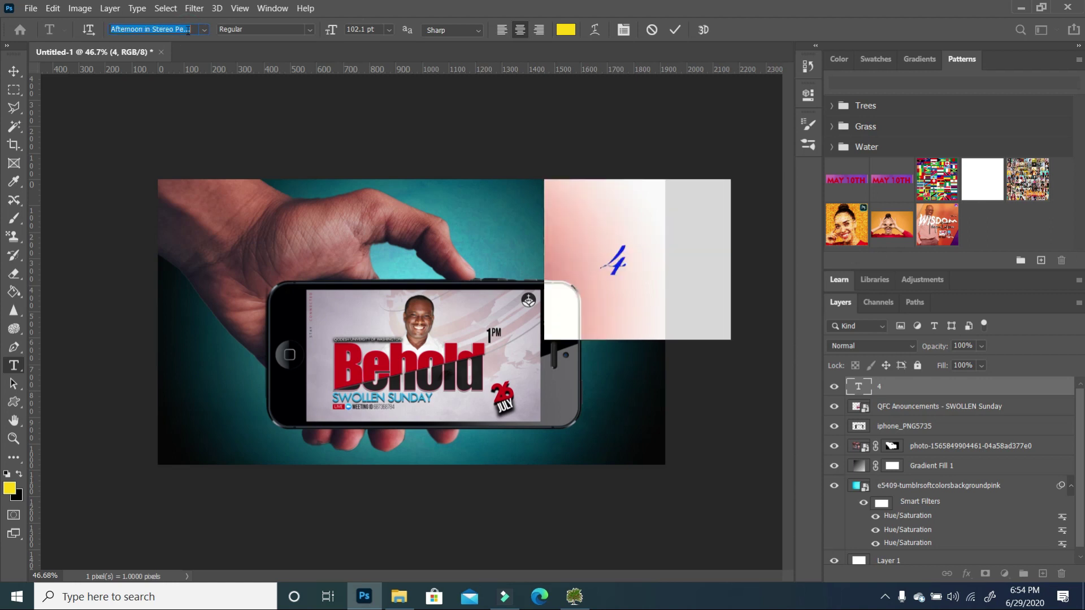
{"action": "key", "text": "Down"}
{"action": "key", "text": "Down"}
{"action": "key", "text": "Up"}
{"action": "key", "text": "Up"}
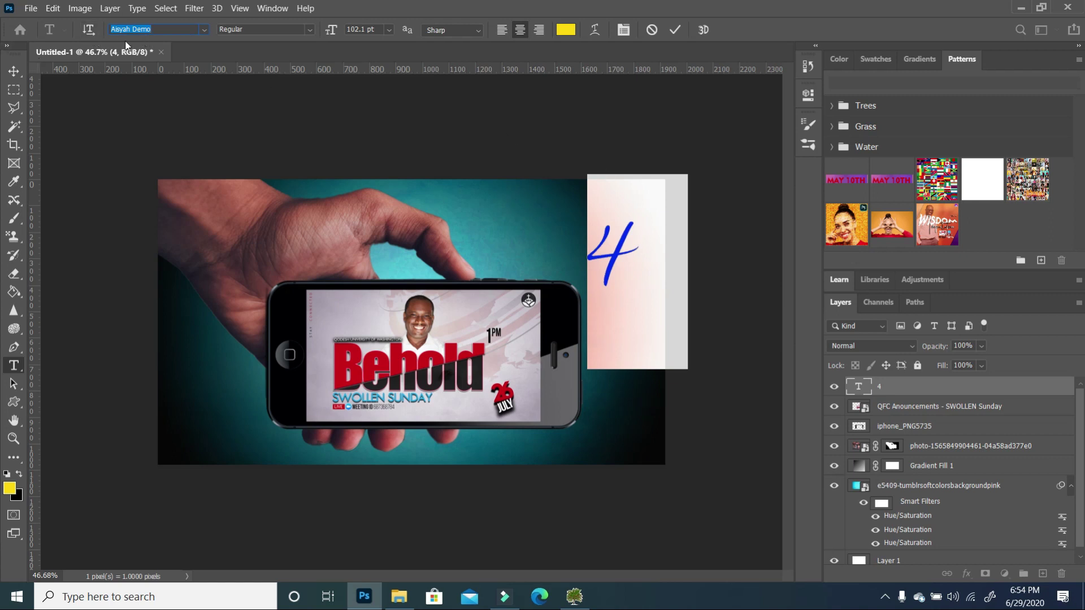
Scale up the yellow 4 and align it in the top-right corner
{"action": "left_click", "coordinate": [14, 72]}
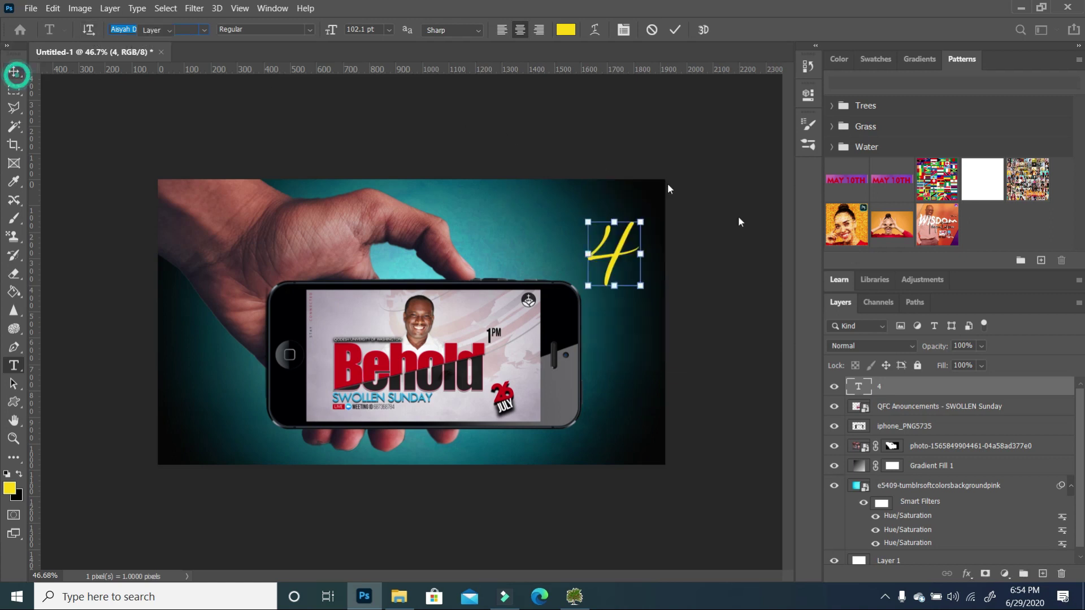
{"action": "left_click_drag", "start_coordinate": [642, 220], "coordinate": [726, 108]}
{"action": "left_click_drag", "start_coordinate": [627, 224], "coordinate": [629, 245]}
{"action": "left_click_drag", "start_coordinate": [582, 380], "coordinate": [563, 415]}
{"action": "left_click_drag", "start_coordinate": [616, 295], "coordinate": [624, 285]}
{"action": "left_click_drag", "start_coordinate": [573, 405], "coordinate": [565, 411]}
{"action": "double_click", "coordinate": [610, 253]}
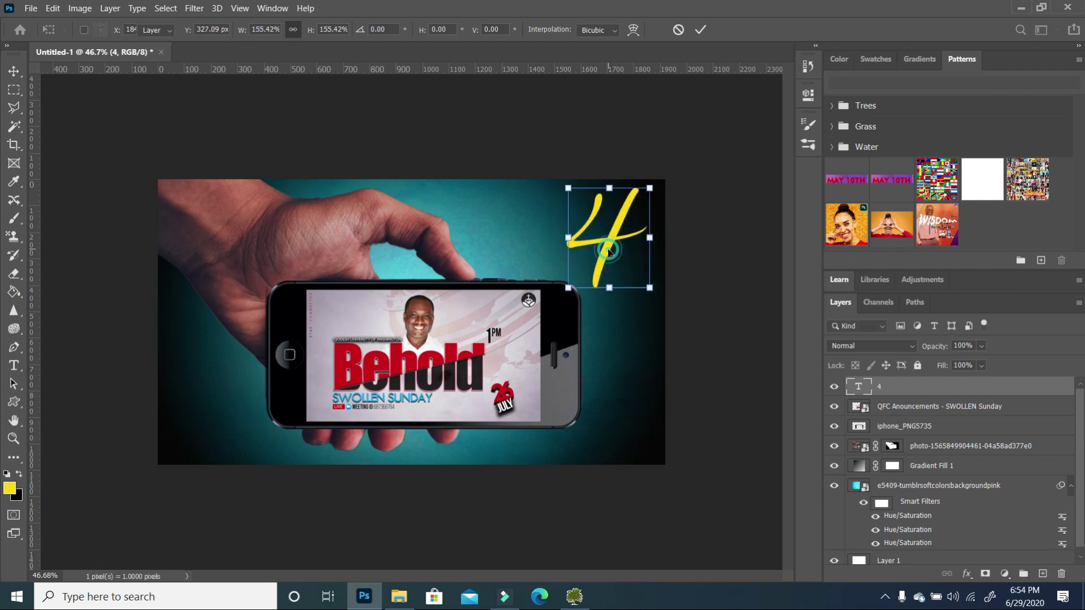
Add a new "MORE" text layer above the phone near the canvas top
{"action": "left_click", "coordinate": [14, 365]}
{"action": "left_click", "coordinate": [465, 209]}
{"action": "type", "text": "MORE"}
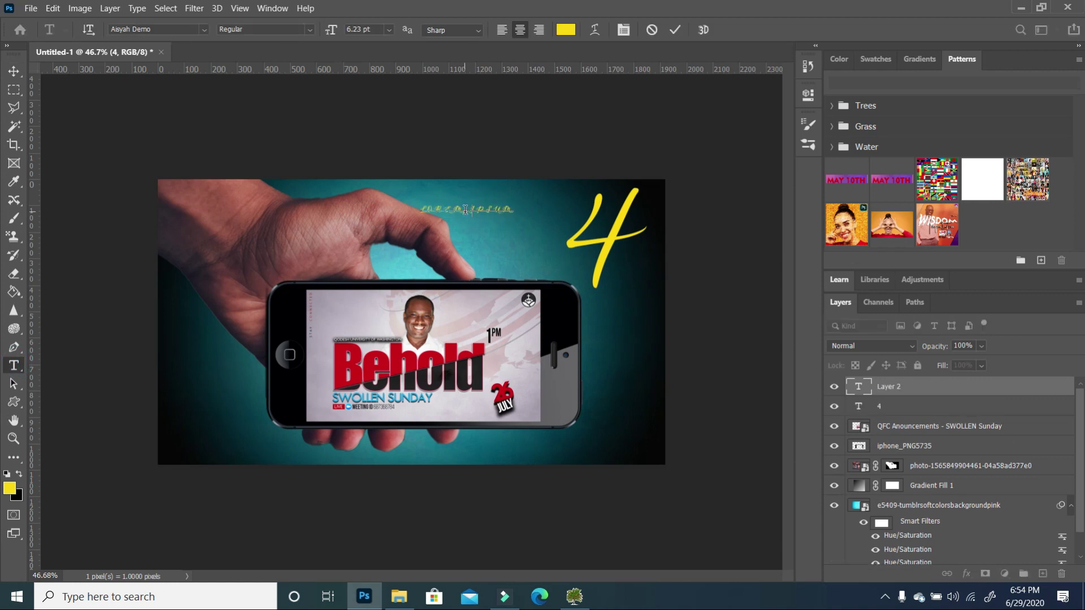
{"action": "key", "text": "ctrl+a"}
{"action": "key", "text": "ctrl+t"}
{"action": "left_click", "coordinate": [809, 95]}
{"action": "left_click", "coordinate": [273, 8]}
Close the Properties panel and commit the pending transform on the MORE text
{"action": "left_click", "coordinate": [283, 164]}
{"action": "left_click", "coordinate": [810, 97]}
{"action": "left_click", "coordinate": [773, 90]}
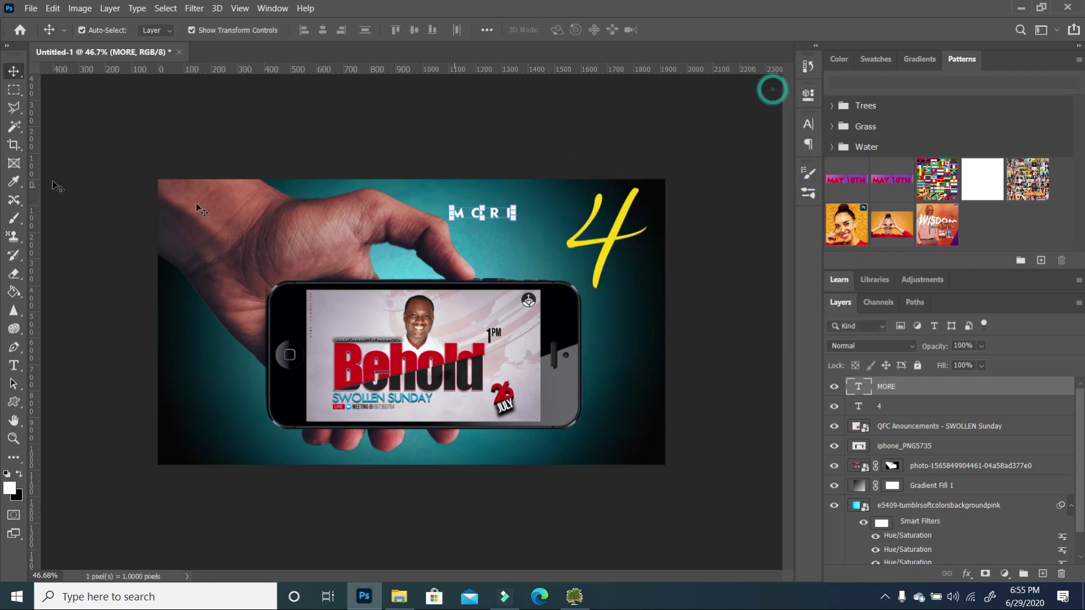
{"action": "left_click", "coordinate": [152, 111]}
{"action": "left_click", "coordinate": [16, 70]}
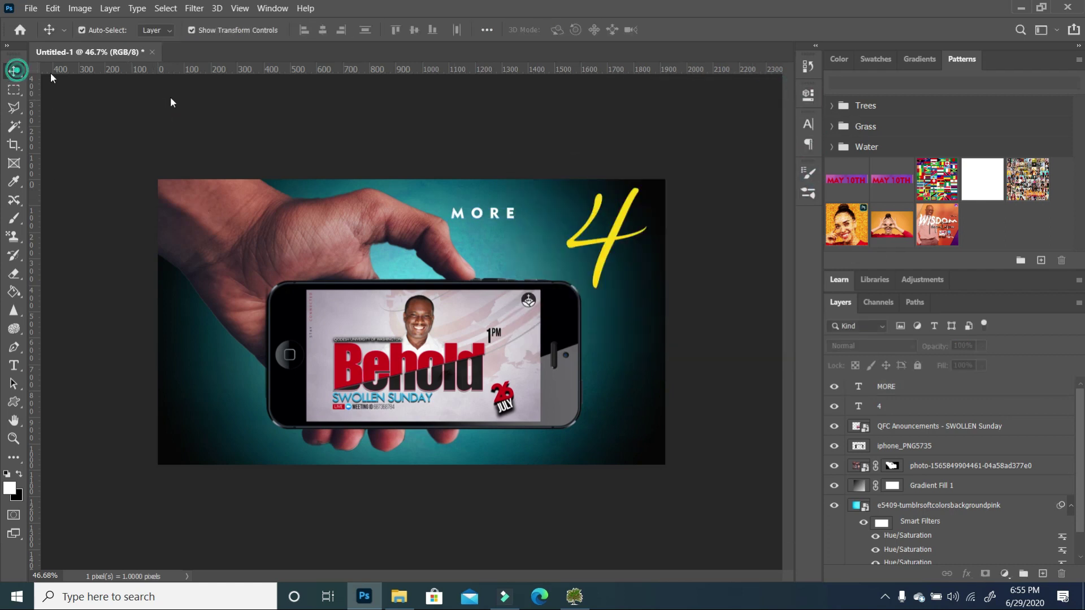
Tighten MORE's letter spacing by scrubbing its tracking value in Properties
{"action": "left_click", "coordinate": [487, 213]}
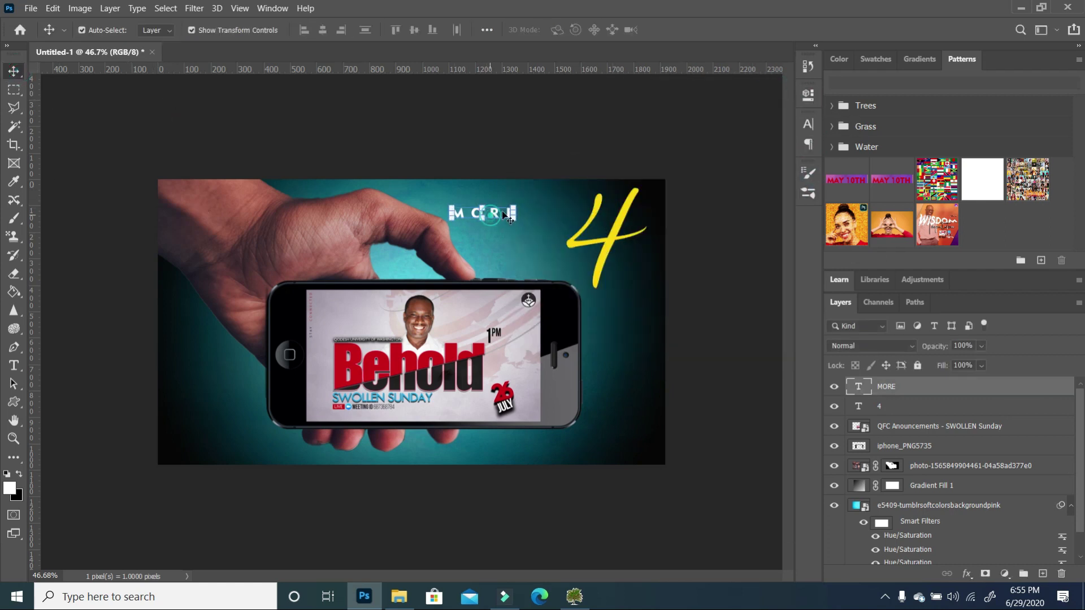
{"action": "left_click", "coordinate": [810, 93]}
{"action": "scroll", "coordinate": [723, 198], "scroll_direction": "down", "scroll_amount": 5}
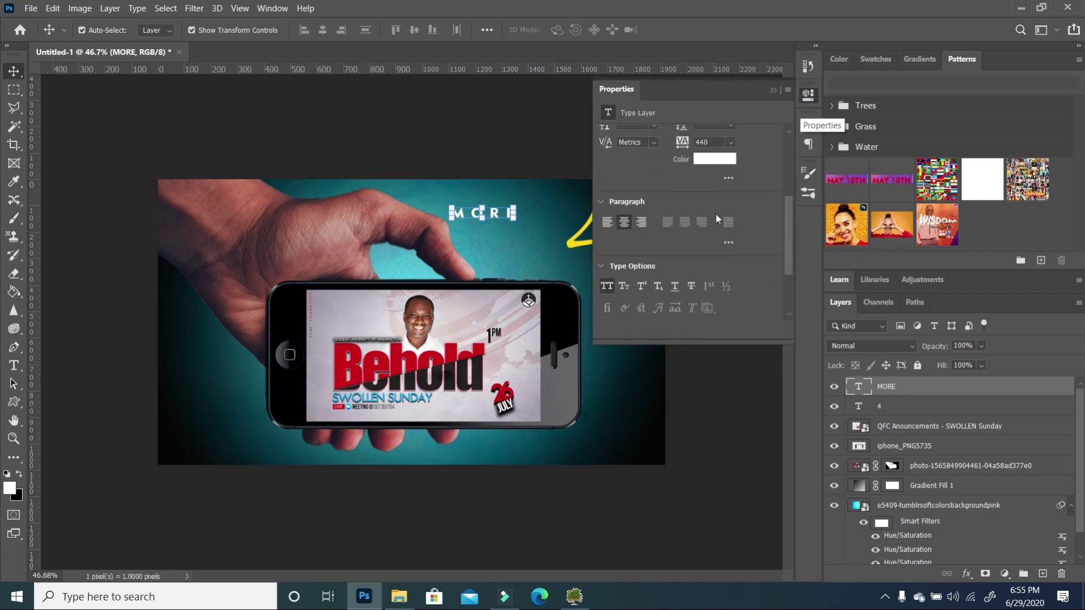
{"action": "scroll", "coordinate": [703, 240], "scroll_direction": "up", "scroll_amount": 5}
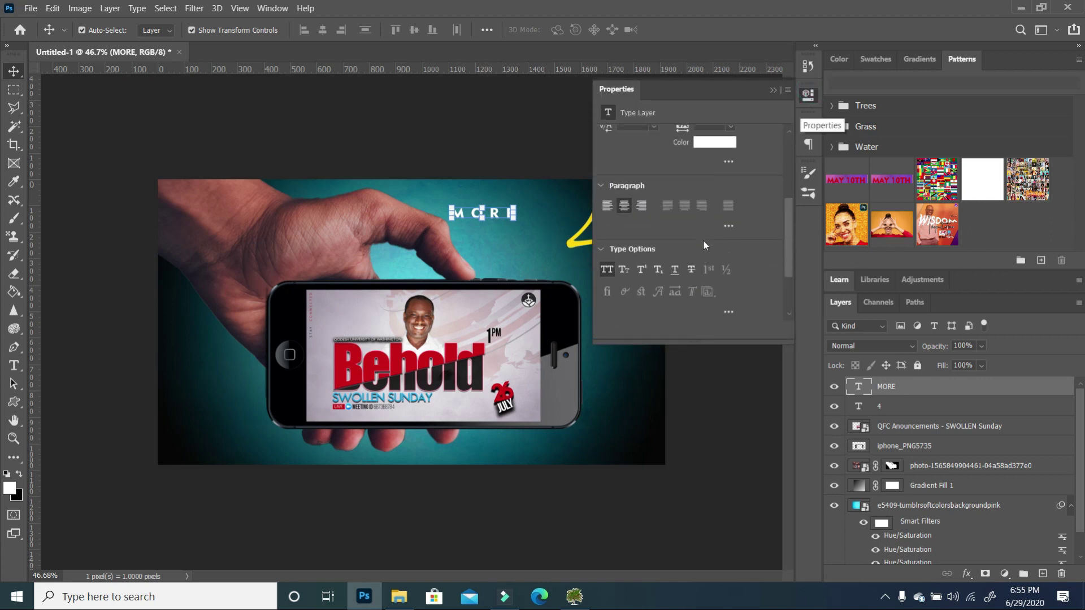
{"action": "left_click_drag", "start_coordinate": [683, 184], "coordinate": [662, 195]}
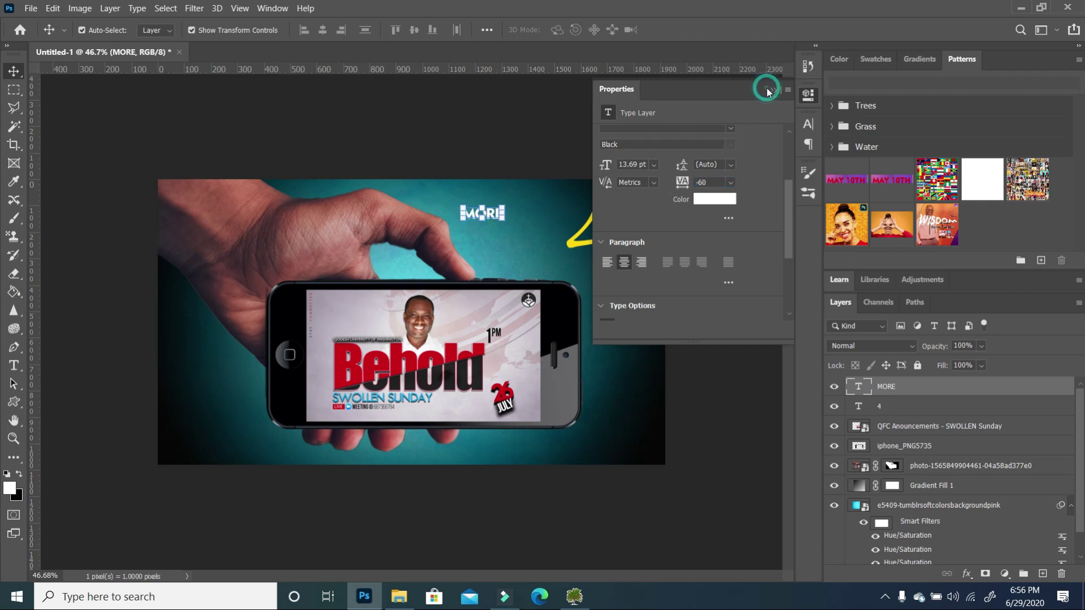
{"action": "left_click", "coordinate": [769, 90]}
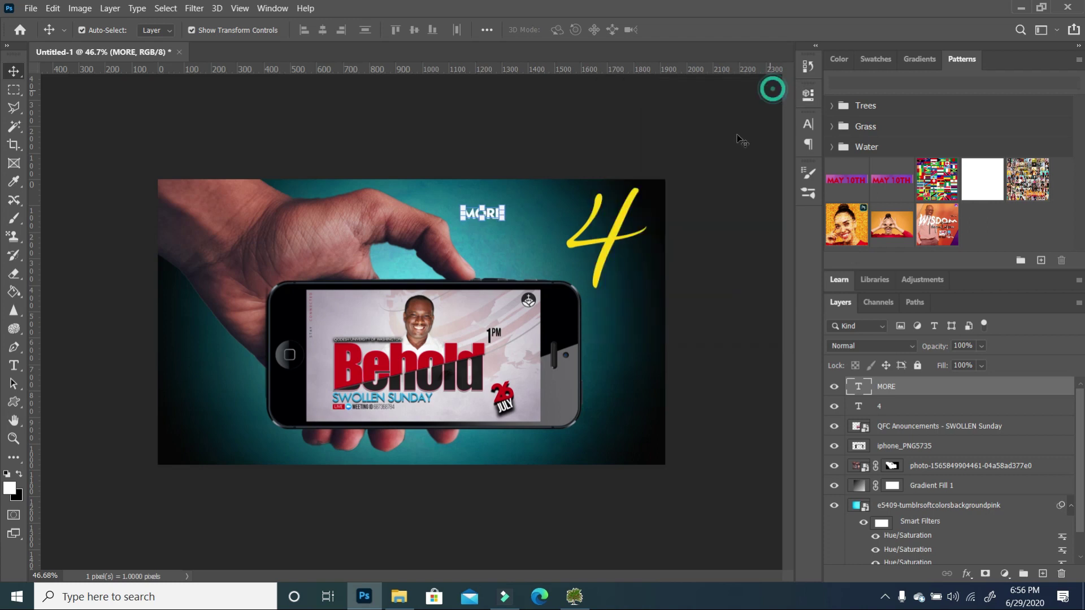
Scale MORE up with Free Transform beside the yellow 4 and commit the resize
{"action": "left_click", "coordinate": [503, 226]}
{"action": "left_click_drag", "start_coordinate": [509, 221], "coordinate": [576, 269]}
{"action": "key", "text": "Escape"}
{"action": "key", "text": "ctrl+t"}
{"action": "key", "text": "Return"}
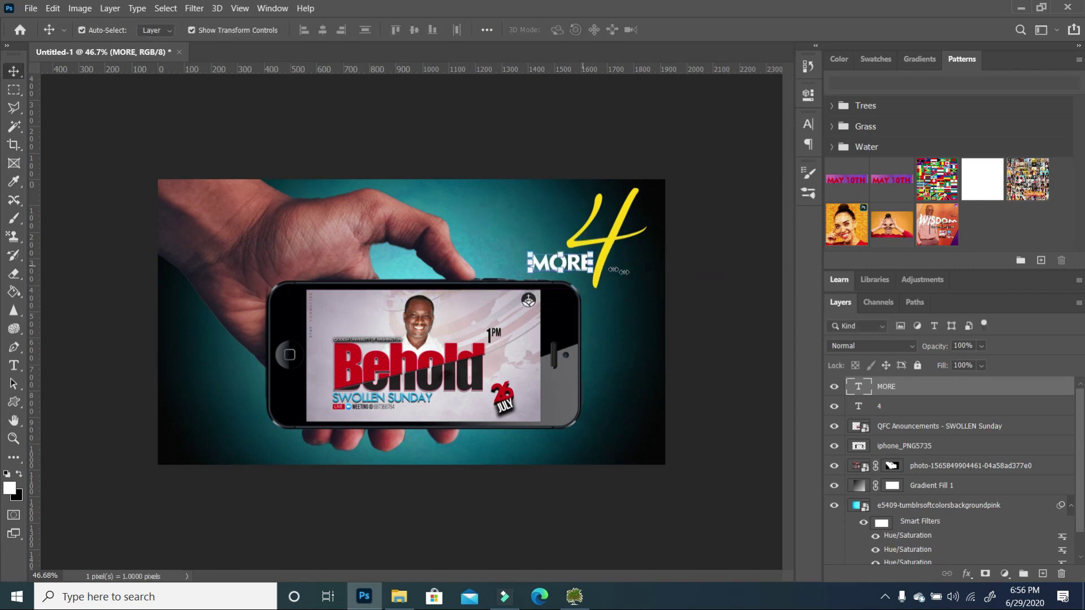
Adjust the yellow 4 with Free Transform, then reselect the MORE text
{"action": "left_click", "coordinate": [622, 274]}
{"action": "key", "text": "ctrl+t"}
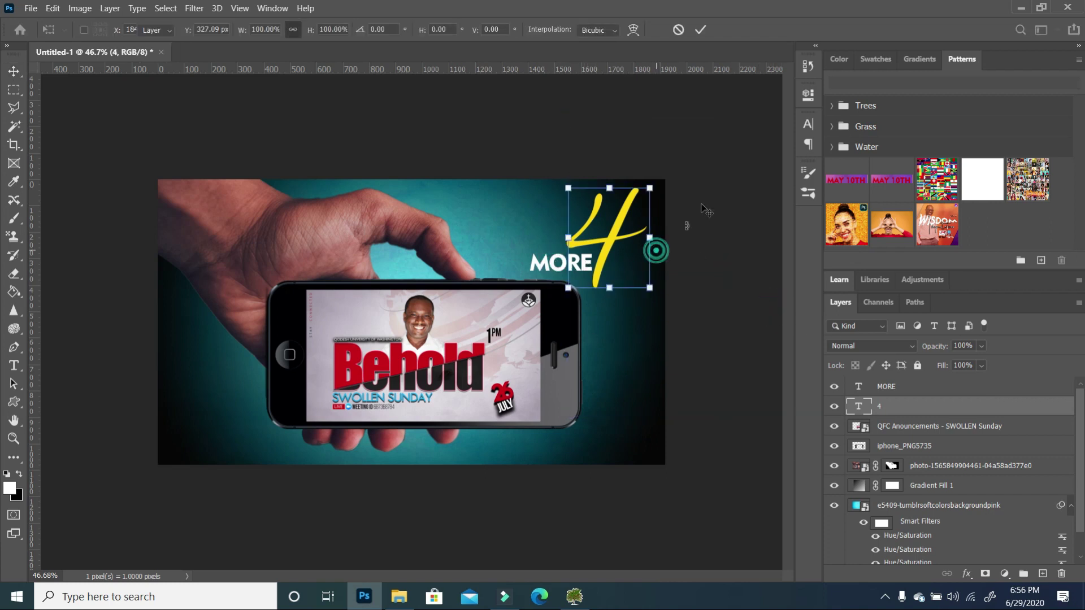
{"action": "key", "text": "Return"}
{"action": "left_click", "coordinate": [555, 272]}
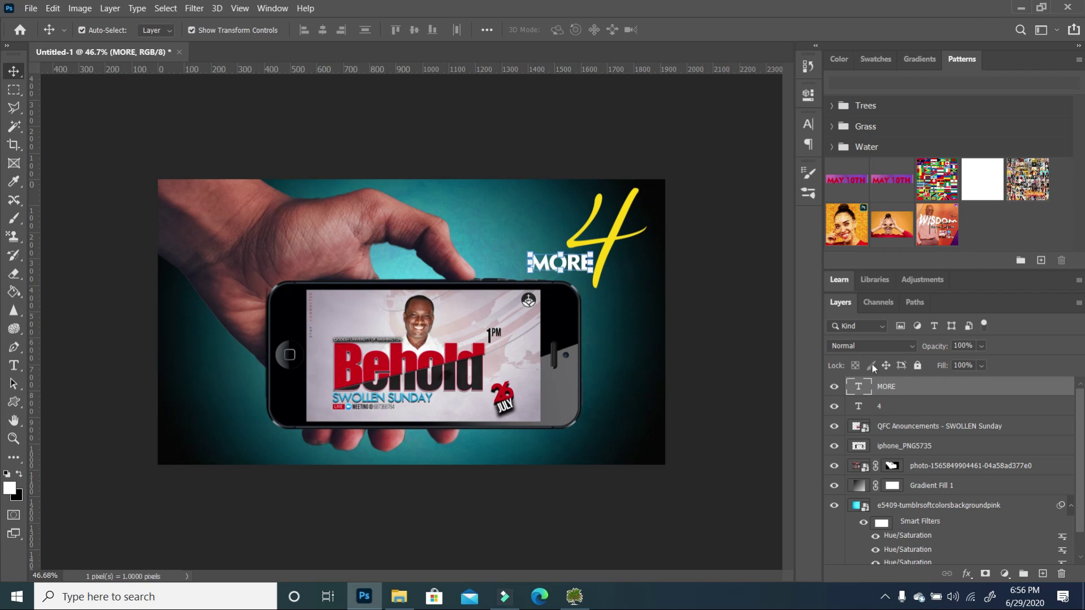
Duplicate the MORE text below the 4 and retype the copy as 'DAYS'
{"action": "key", "text": "ctrl+j"}
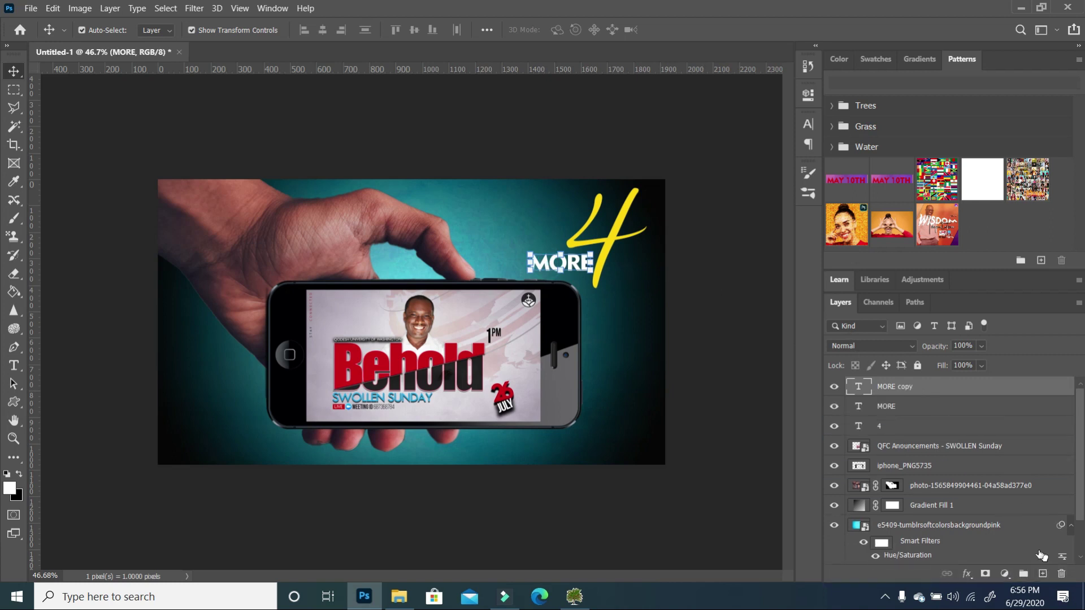
{"action": "left_click_drag", "start_coordinate": [578, 262], "coordinate": [630, 311]}
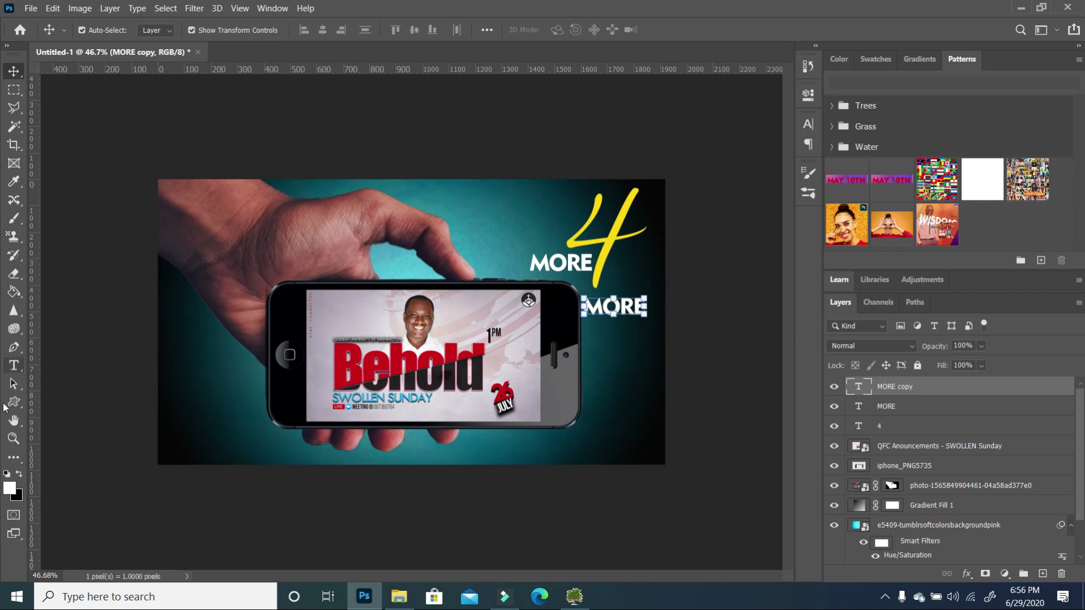
{"action": "left_click", "coordinate": [14, 365]}
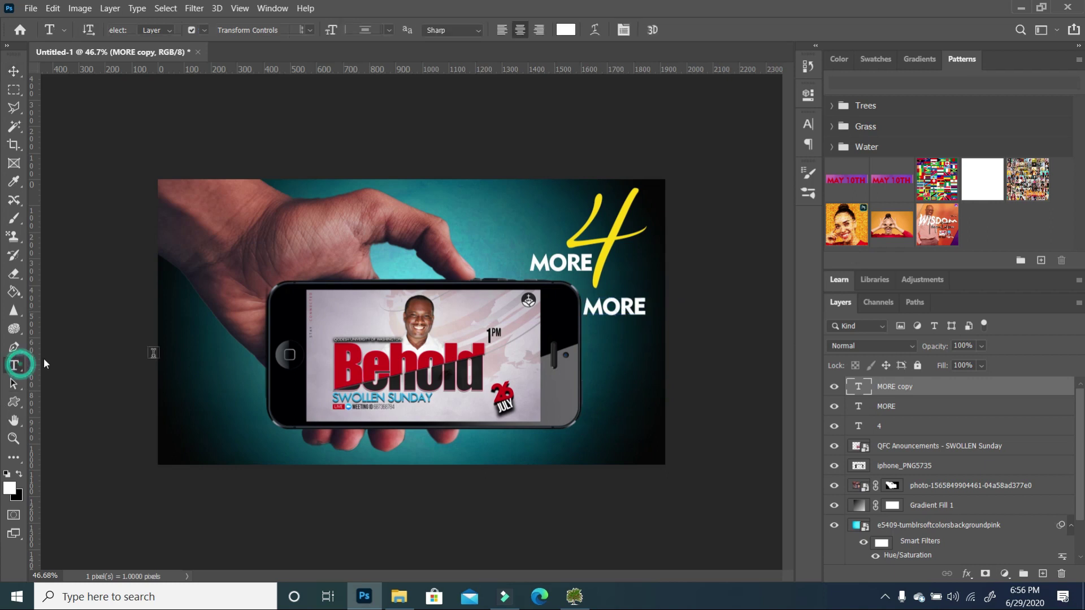
{"action": "double_click", "coordinate": [585, 313]}
{"action": "left_click", "coordinate": [577, 315]}
{"action": "key", "text": "ctrl+a"}
{"action": "type", "text": "DAYS"}
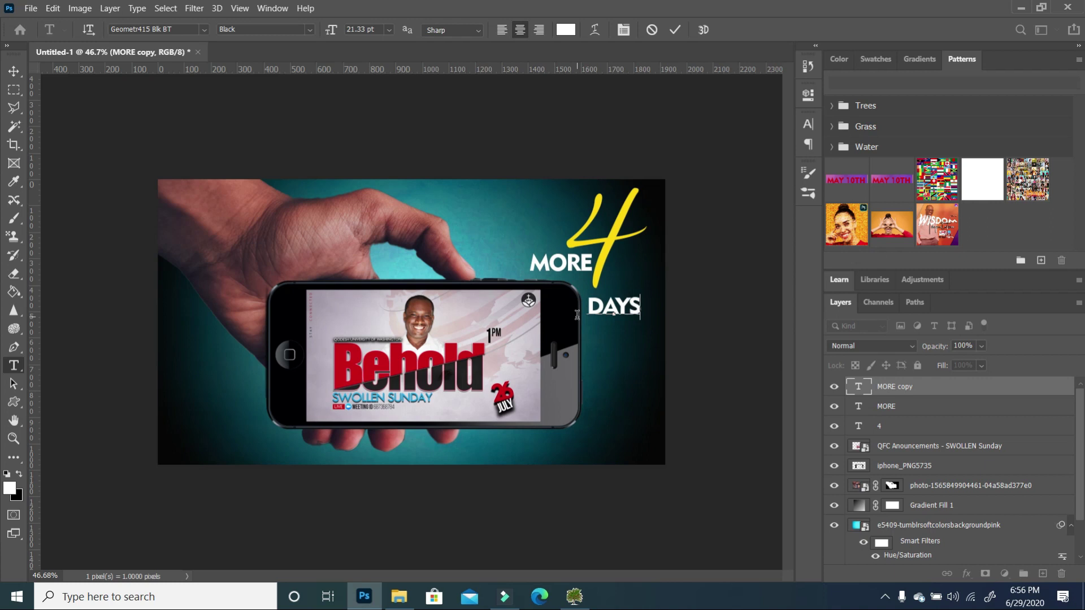
{"action": "left_click", "coordinate": [14, 73]}
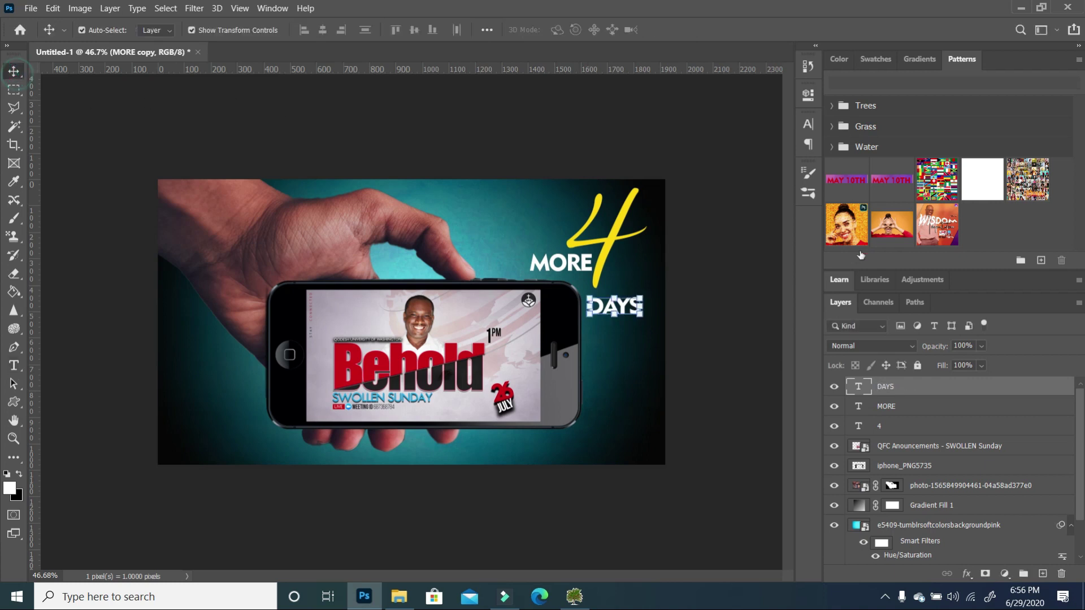
Move DAYS up onto MORE's line right of the 4, and nudge MORE slightly right
{"action": "scroll", "coordinate": [709, 286], "scroll_direction": "up", "scroll_amount": 5}
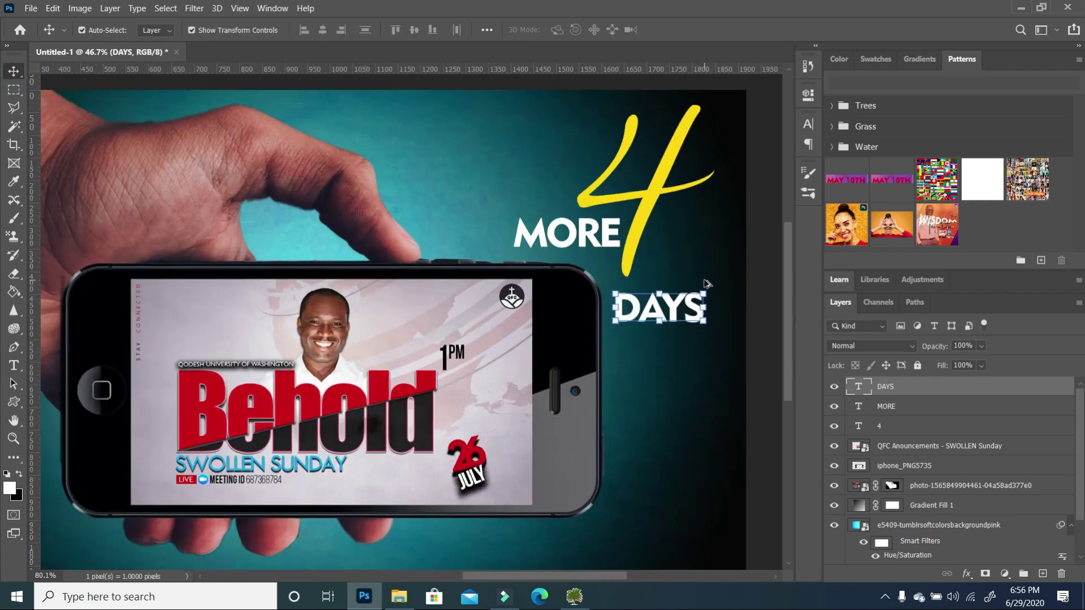
{"action": "left_click_drag", "start_coordinate": [657, 338], "coordinate": [705, 244]}
{"action": "left_click_drag", "start_coordinate": [543, 216], "coordinate": [555, 202]}
{"action": "scroll", "coordinate": [509, 283], "scroll_direction": "down", "scroll_amount": 4}
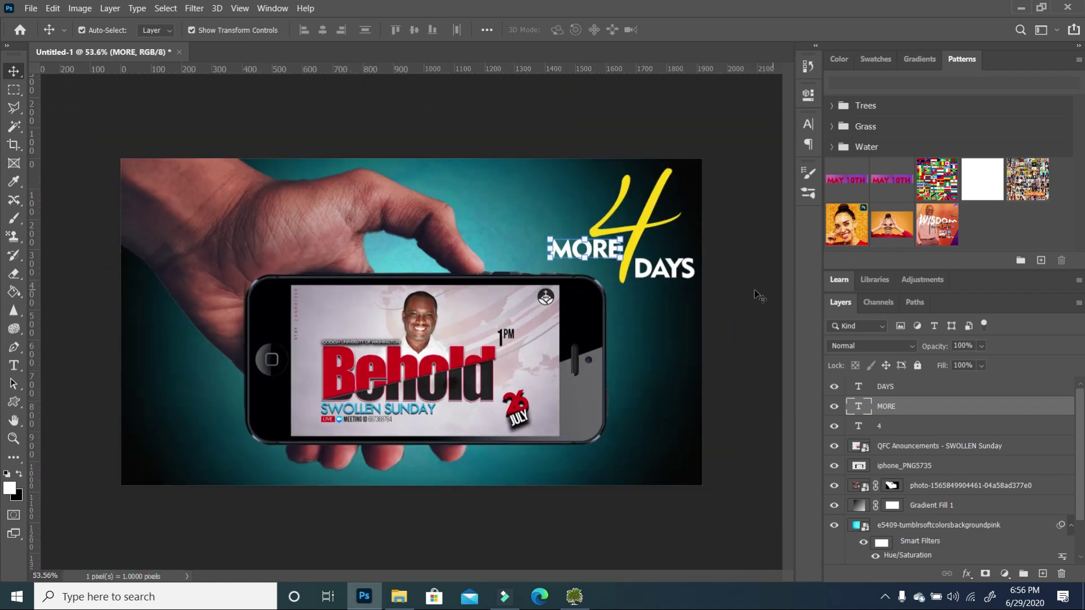
{"action": "left_click", "coordinate": [756, 294], "text": "ctrl"}
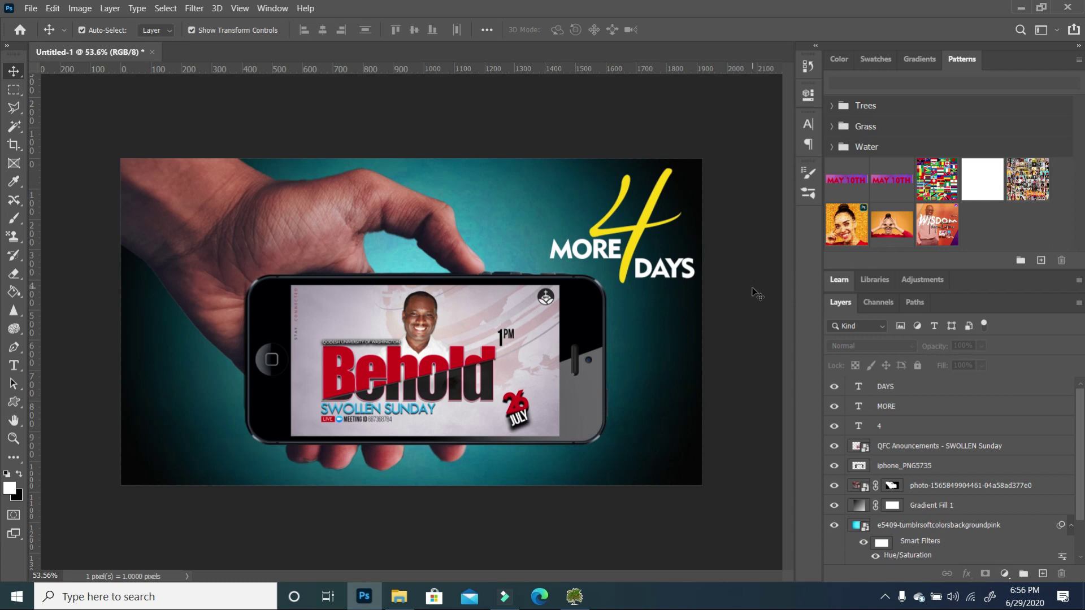
{"action": "left_click", "coordinate": [646, 274]}
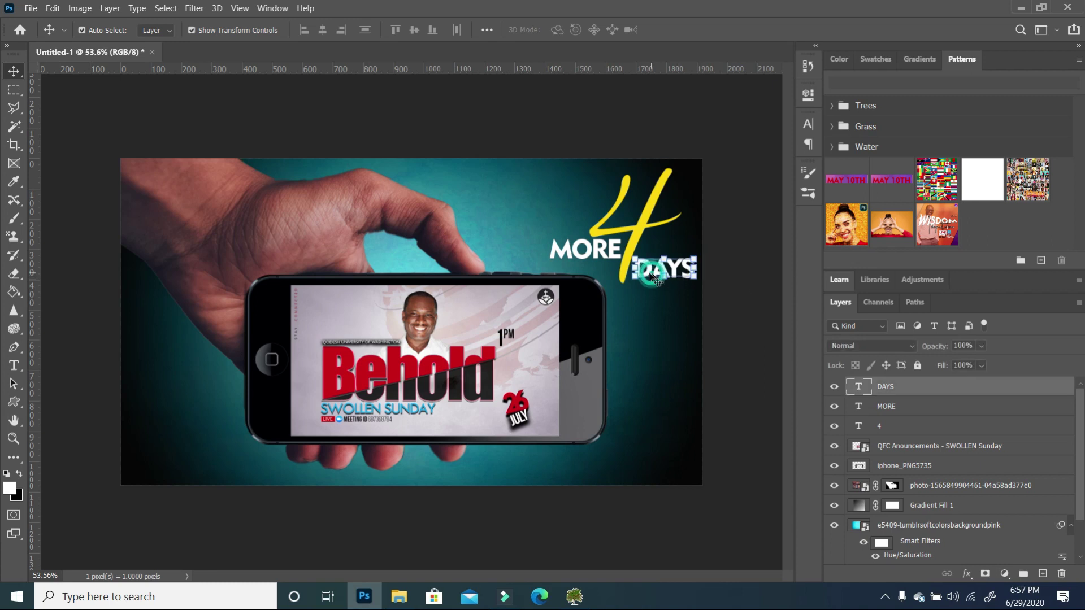
{"action": "left_click_drag", "start_coordinate": [645, 272], "coordinate": [588, 259]}
{"action": "key", "text": "Right"}
{"action": "key", "text": "Right"}
{"action": "key", "text": "Right"}
{"action": "key", "text": "Right"}
{"action": "key", "text": "Right"}
{"action": "key", "text": "Right"}
{"action": "key", "text": "Right"}
{"action": "key", "text": "Right"}
{"action": "key", "text": "Right"}
{"action": "key", "text": "Right"}
{"action": "key", "text": "Right"}
{"action": "left_click", "coordinate": [758, 265]}
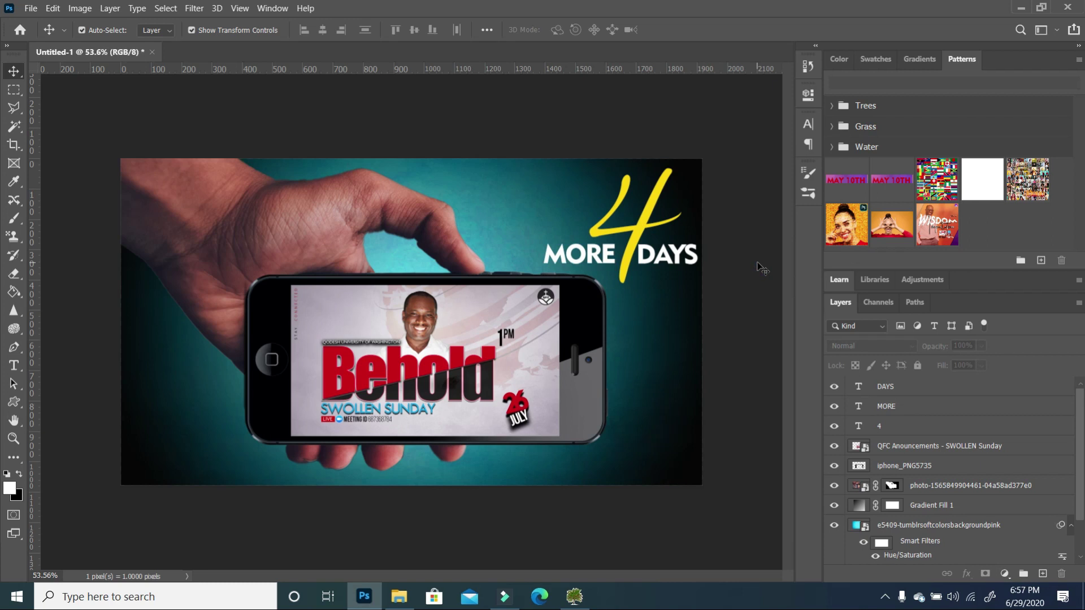
Select MORE and DAYS together and narrow them to about 96% width
{"action": "left_click", "coordinate": [603, 258]}
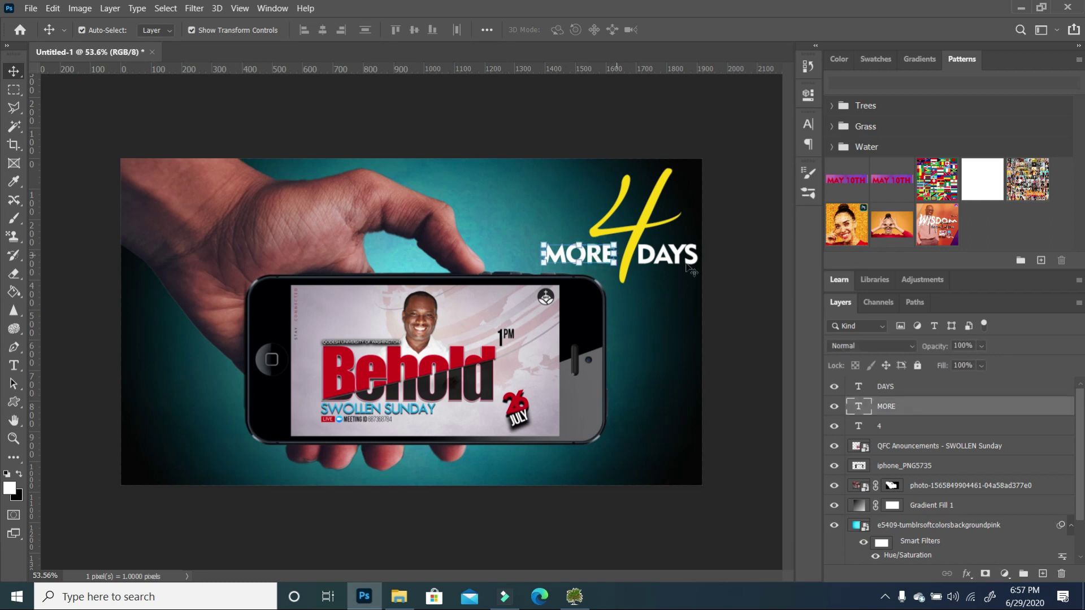
{"action": "left_click", "coordinate": [699, 256], "text": "shift"}
{"action": "left_click_drag", "start_coordinate": [699, 255], "coordinate": [689, 249]}
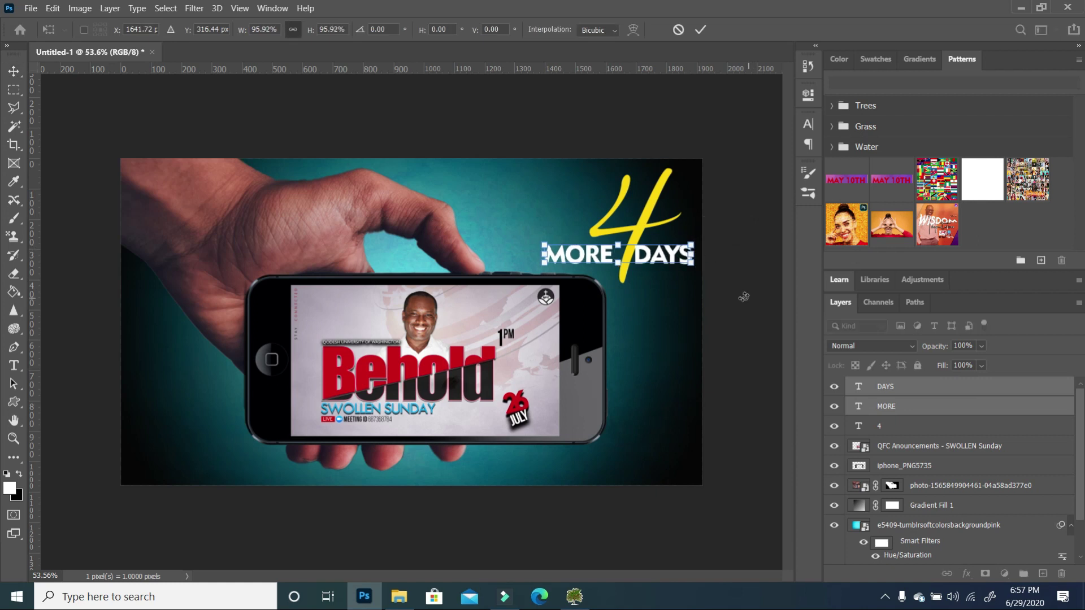
{"action": "left_click", "coordinate": [736, 303]}
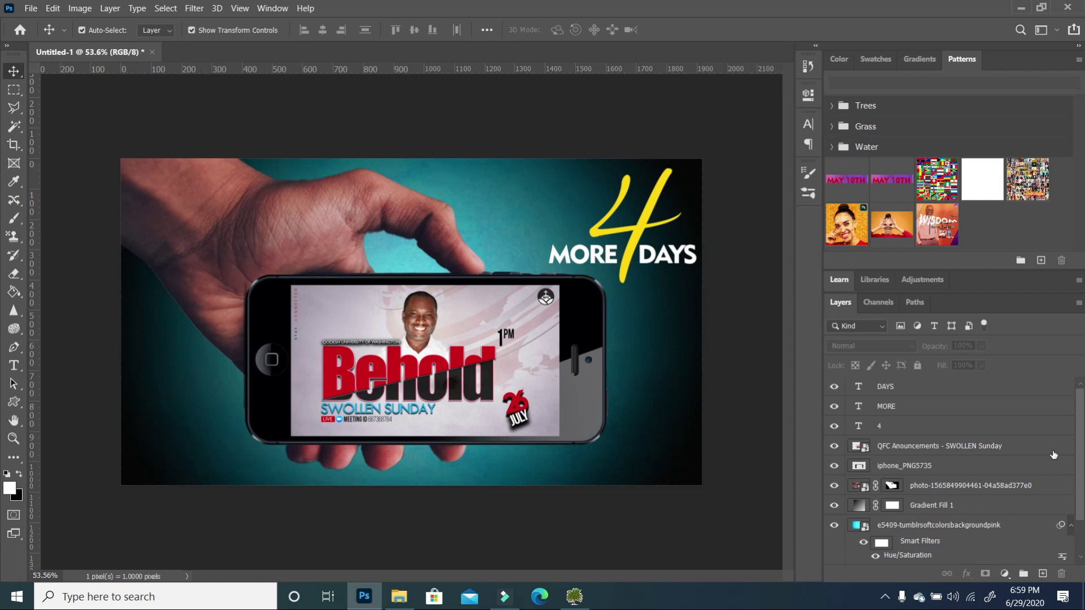
Put all design layers into Group 1, stamp a merged Layer 2 above it, and hide the group
{"action": "left_click", "coordinate": [911, 389]}
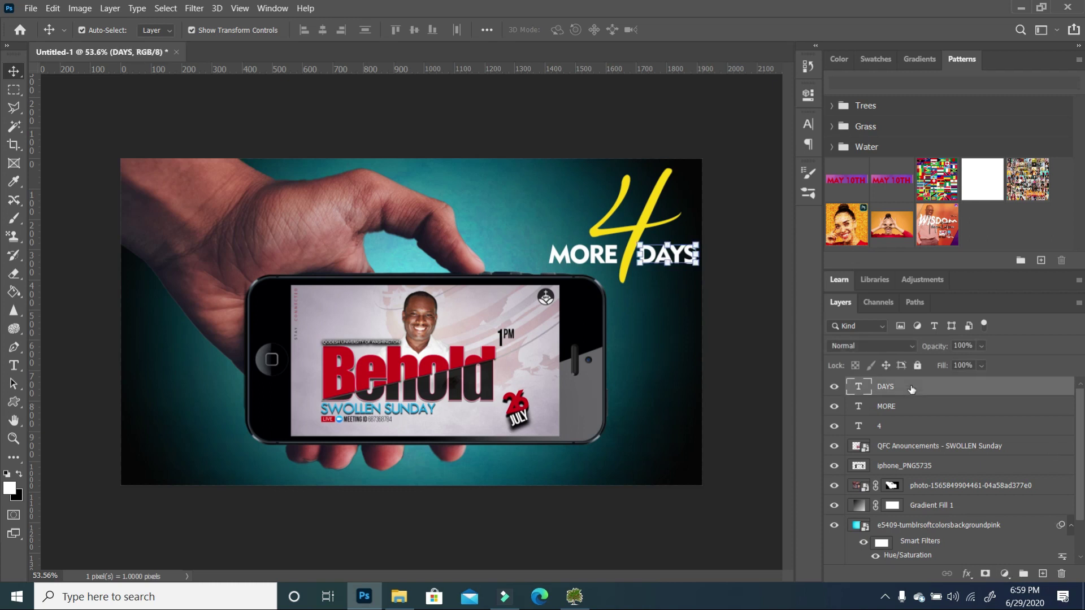
{"action": "scroll", "coordinate": [930, 495], "scroll_direction": "down", "scroll_amount": 2}
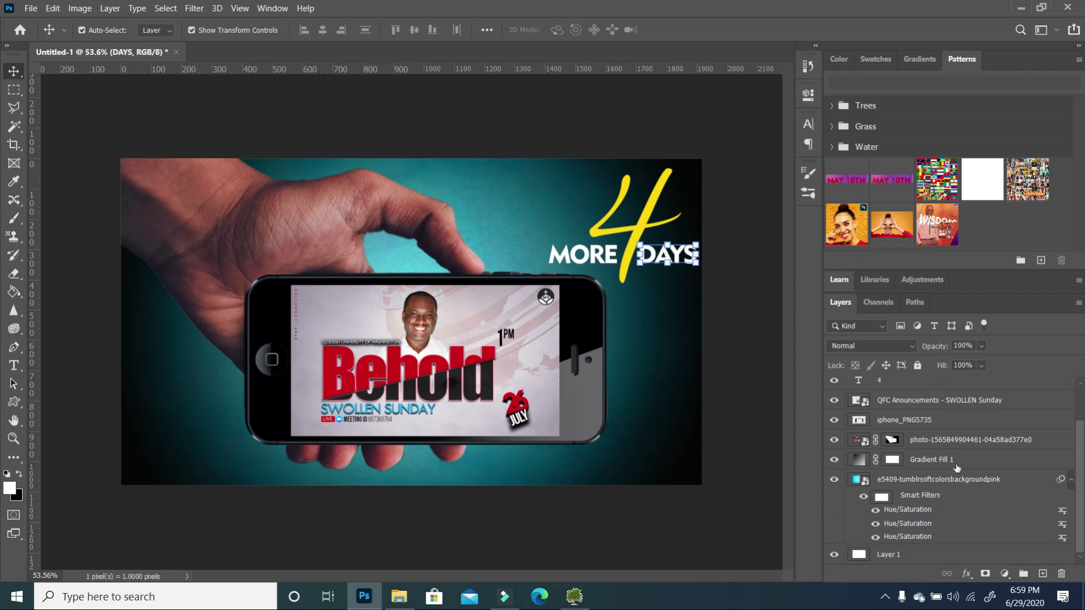
{"action": "left_click", "coordinate": [934, 557], "text": "shift"}
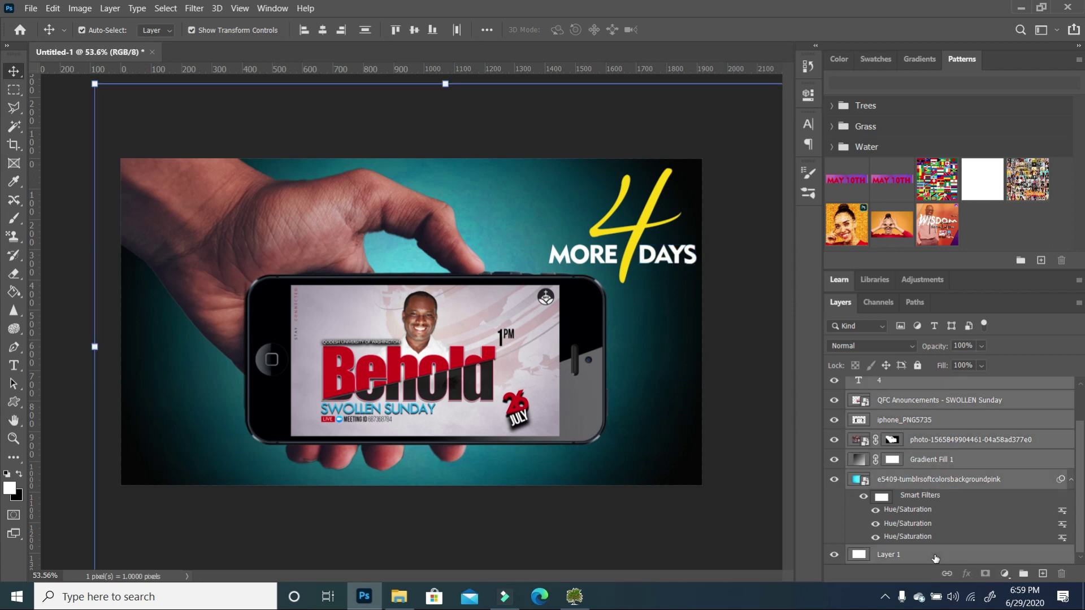
{"action": "left_click", "coordinate": [1024, 574]}
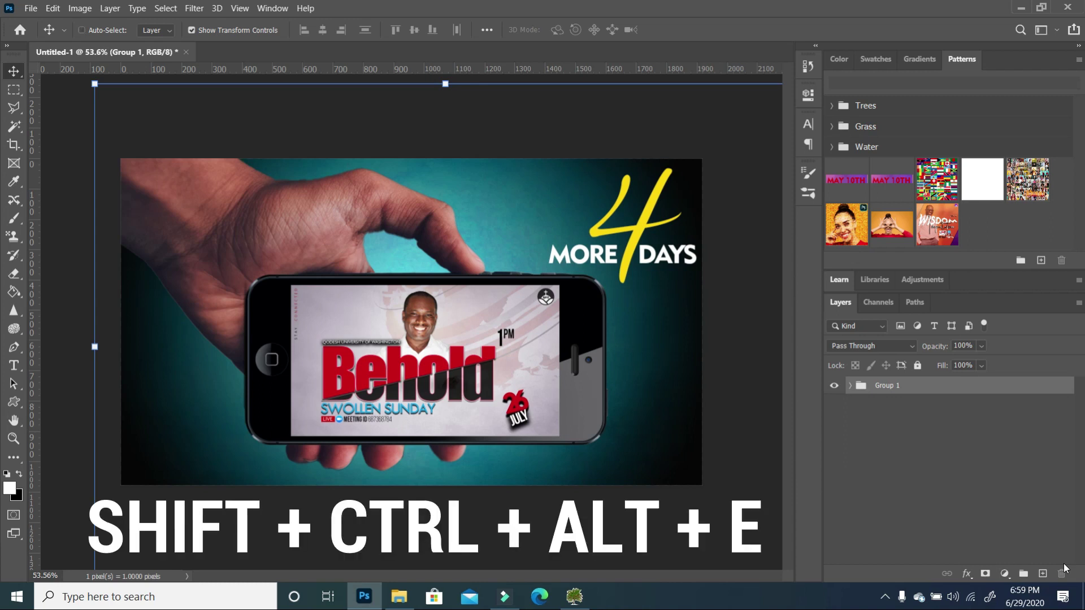
{"action": "key", "text": "shift+ctrl+alt+e"}
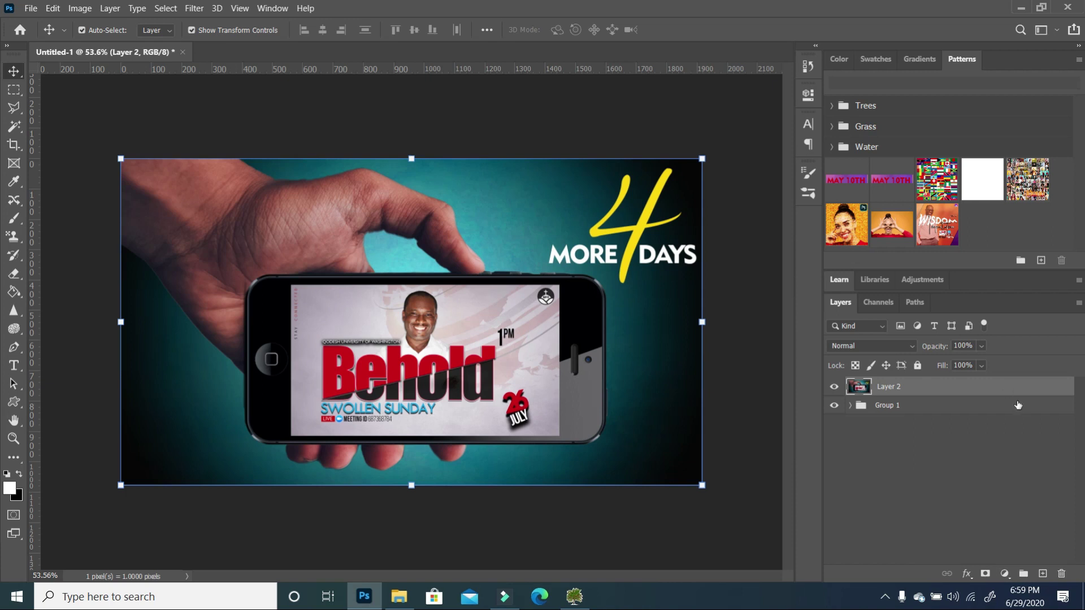
{"action": "left_click", "coordinate": [834, 405]}
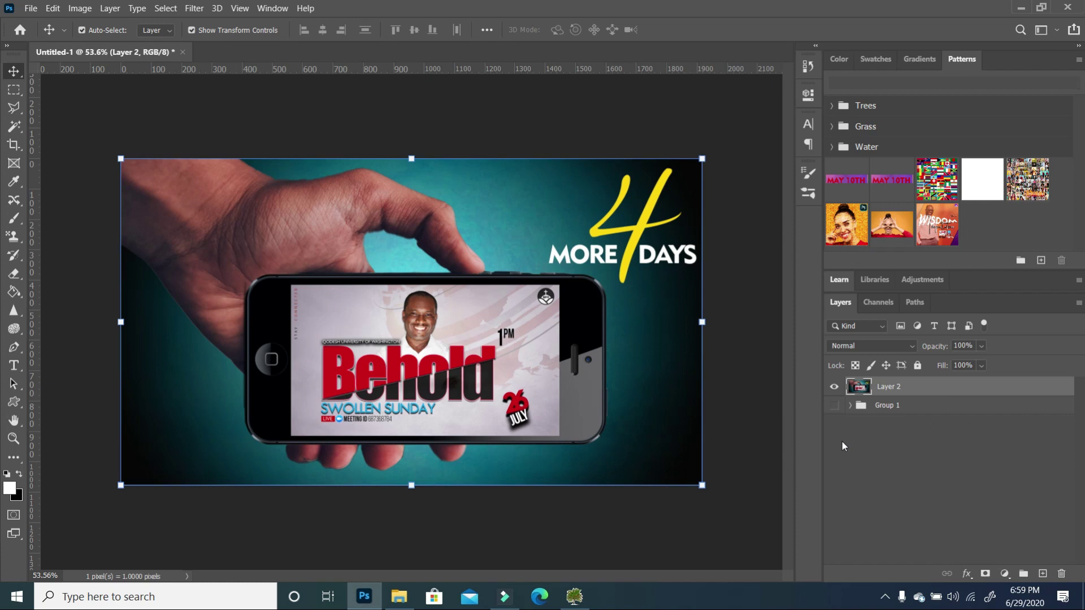
Try shifting the merged Layer 2, undo the move, and reselect Layer 2
{"action": "left_click", "coordinate": [916, 433]}
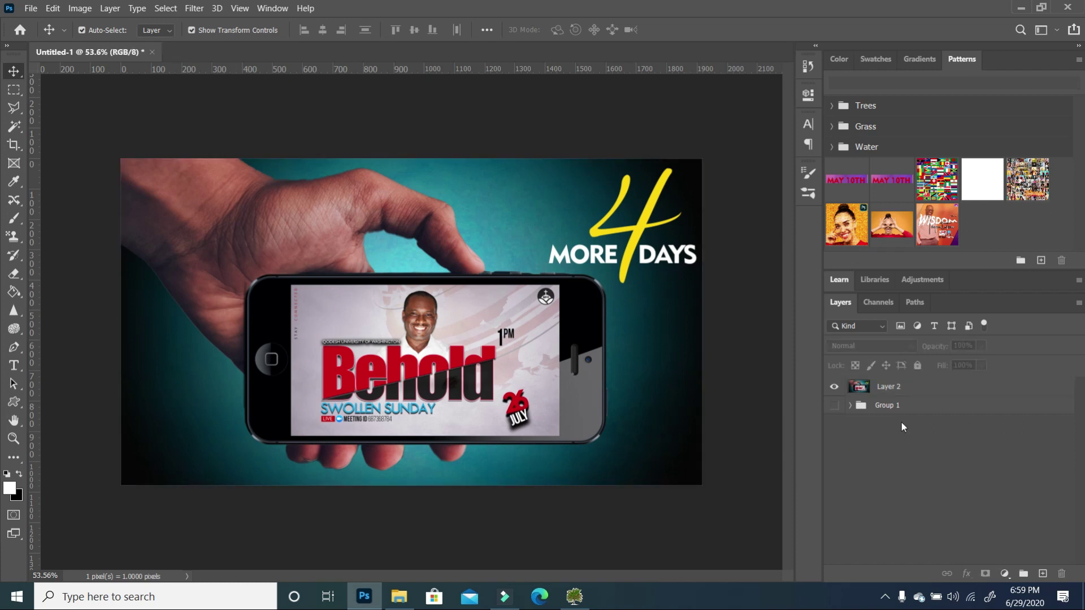
{"action": "left_click", "coordinate": [915, 387]}
{"action": "left_click_drag", "start_coordinate": [547, 351], "coordinate": [564, 274]}
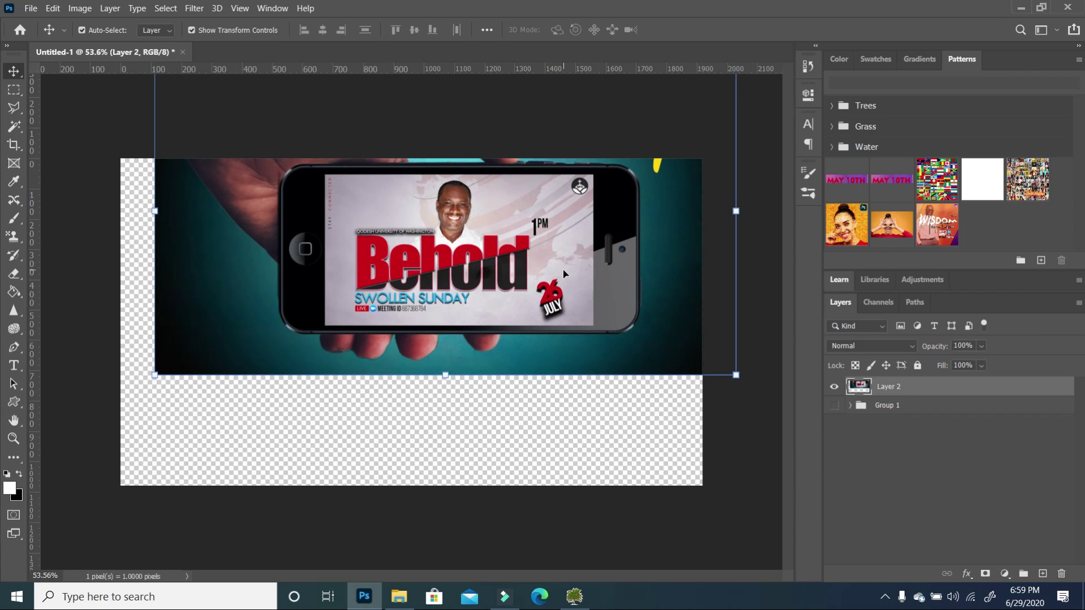
{"action": "key", "text": "ctrl+z"}
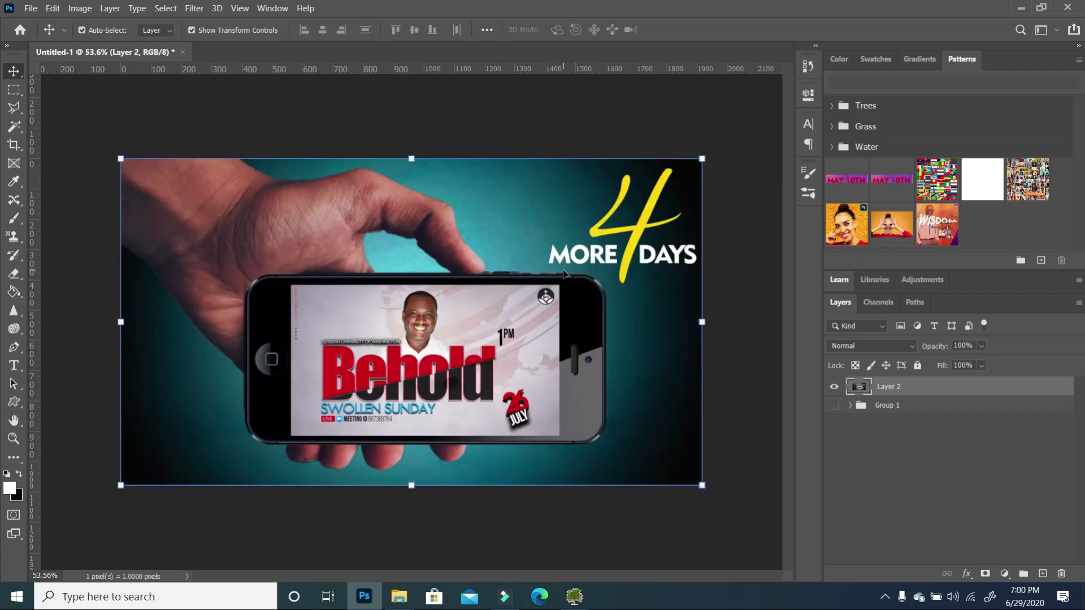
{"action": "left_click", "coordinate": [613, 118]}
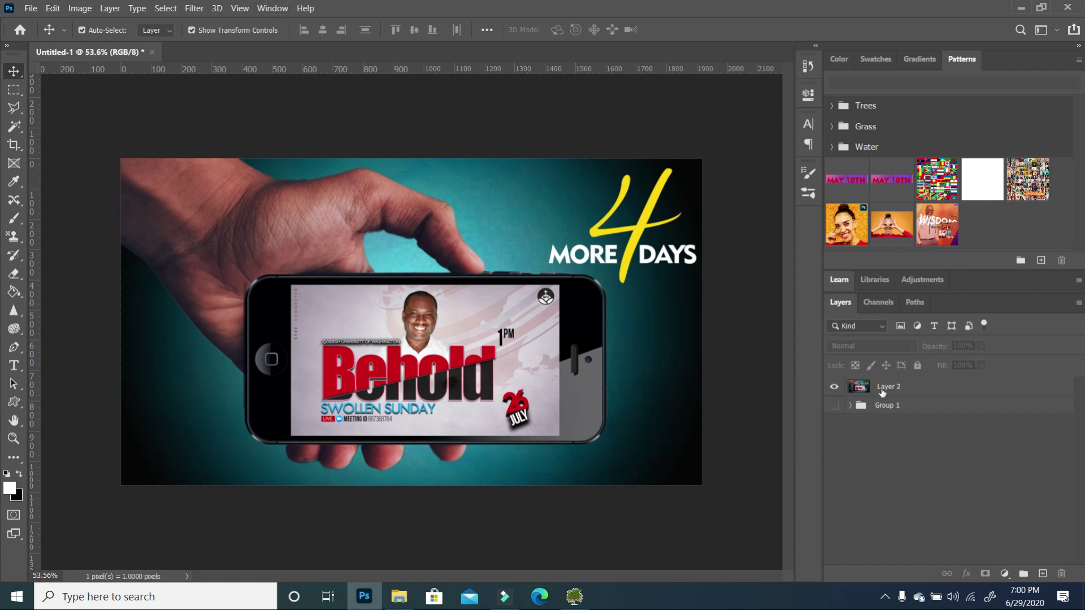
{"action": "left_click", "coordinate": [907, 387]}
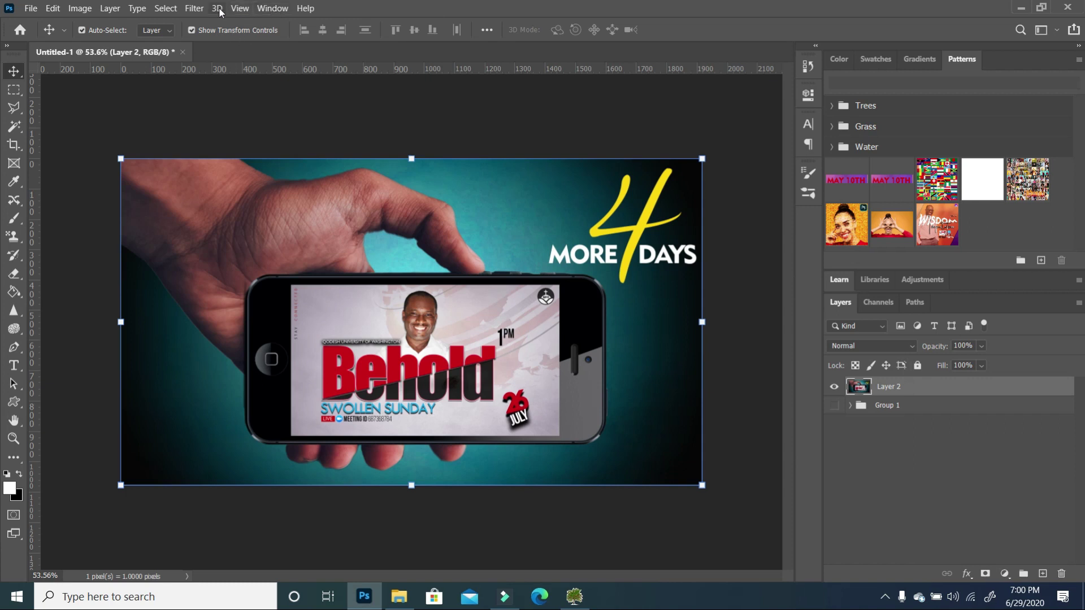
In Filter > Camera Raw Filter, set Contrast +30, Clarity +12, Vibrance +20 and Saturation +27
{"action": "left_click", "coordinate": [194, 8]}
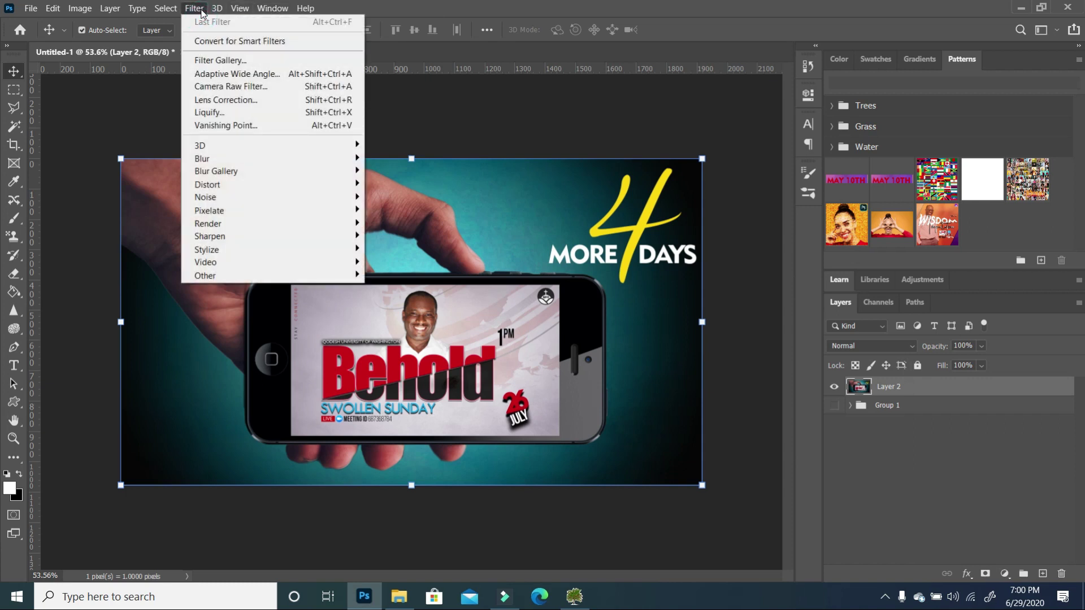
{"action": "left_click", "coordinate": [249, 87]}
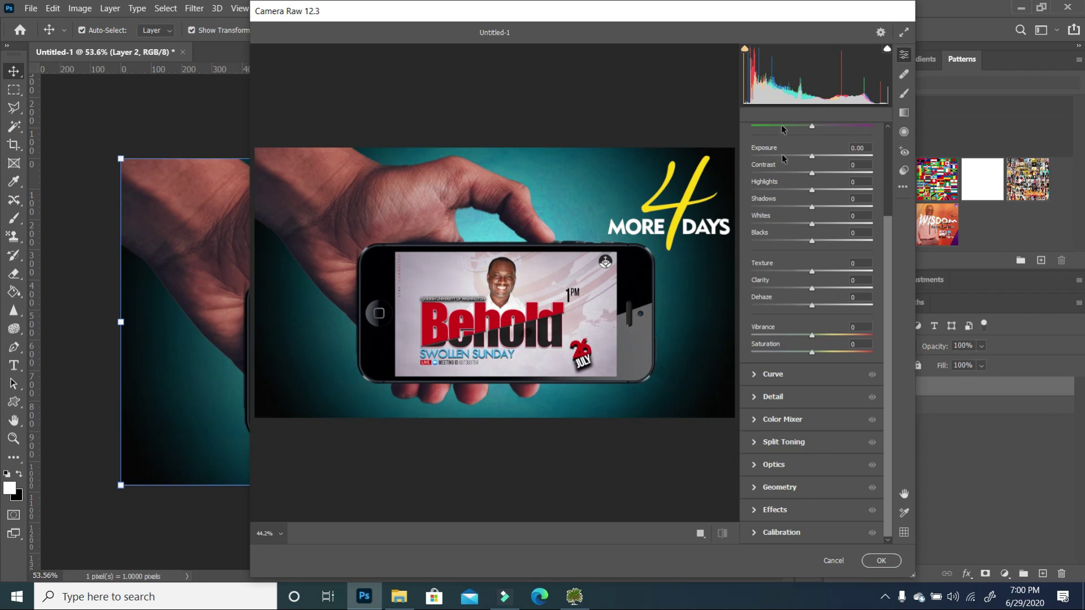
{"action": "mouse_move", "coordinate": [813, 354]}
{"action": "left_mouse_down"}
{"action": "mouse_move", "coordinate": [826, 354]}
{"action": "mouse_move", "coordinate": [822, 339]}
{"action": "left_mouse_up"}
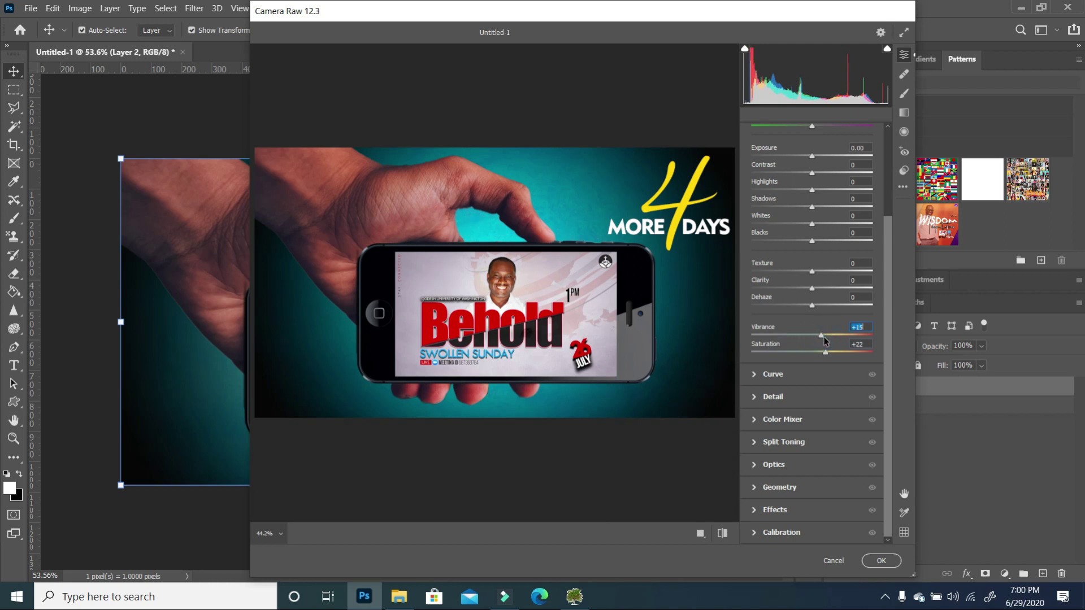
{"action": "key", "text": "Up"}
{"action": "left_click", "coordinate": [814, 289]}
{"action": "left_click_drag", "start_coordinate": [817, 292], "coordinate": [821, 293]}
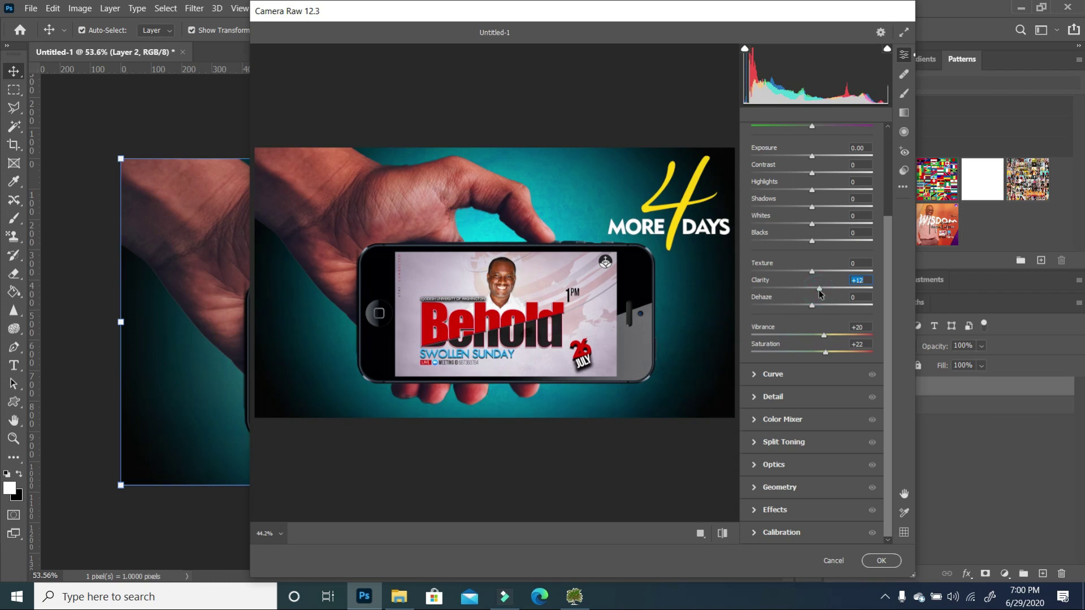
{"action": "left_click_drag", "start_coordinate": [814, 175], "coordinate": [825, 178]}
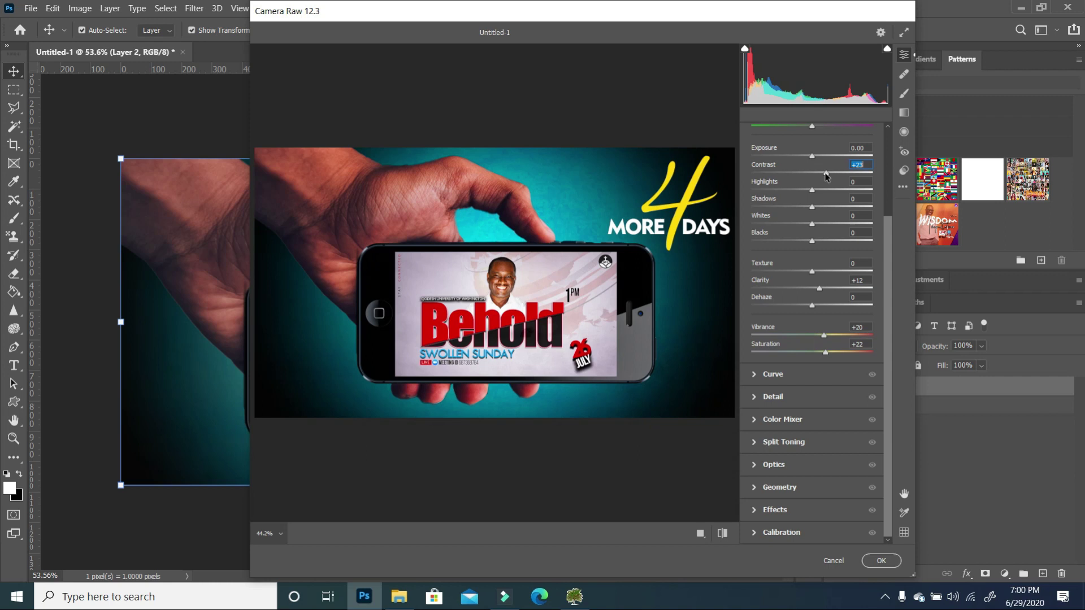
{"action": "left_click_drag", "start_coordinate": [826, 177], "coordinate": [830, 177]}
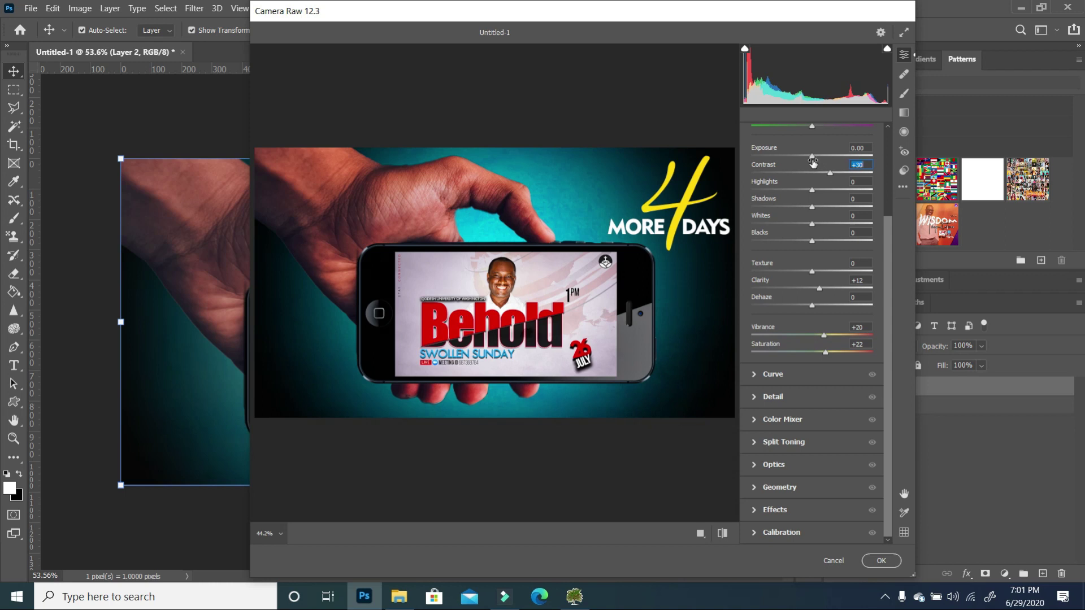
{"action": "left_click_drag", "start_coordinate": [825, 355], "coordinate": [836, 354]}
{"action": "double_click", "coordinate": [834, 353]}
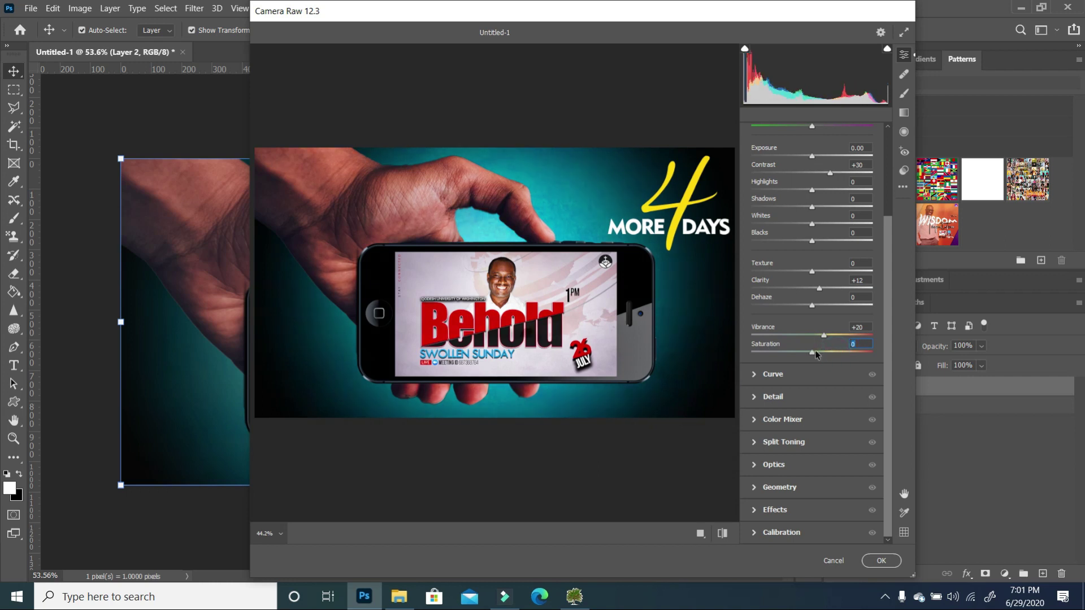
{"action": "mouse_move", "coordinate": [812, 353]}
{"action": "left_mouse_down"}
{"action": "mouse_move", "coordinate": [841, 358]}
{"action": "mouse_move", "coordinate": [827, 359]}
{"action": "left_mouse_up"}
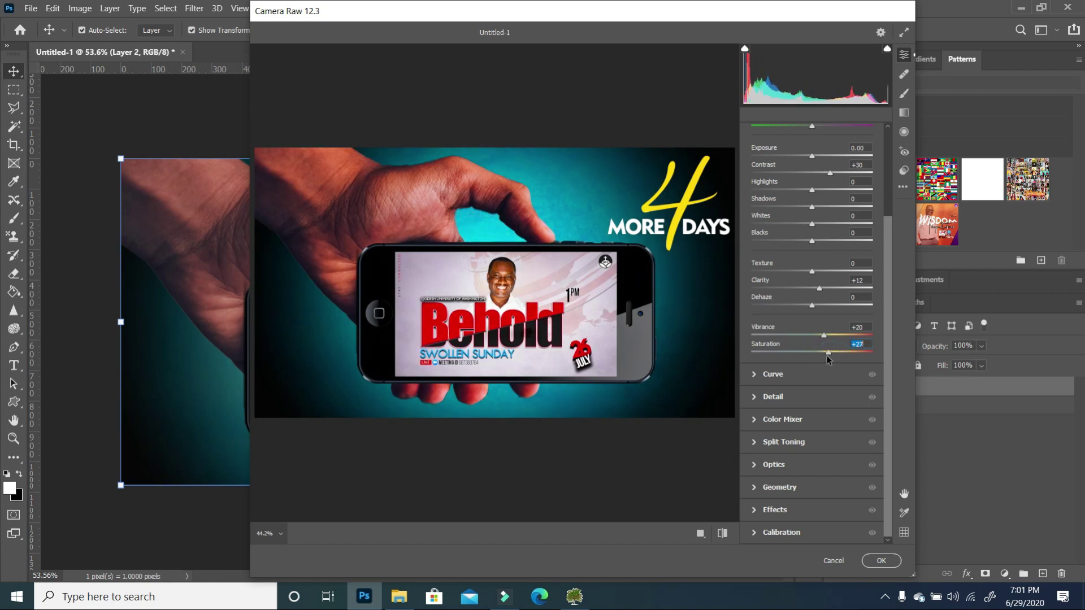
Commit the Camera Raw boost, then toggle Group 1 and Layer 2 visibility to compare before and after
{"action": "left_click", "coordinate": [880, 561]}
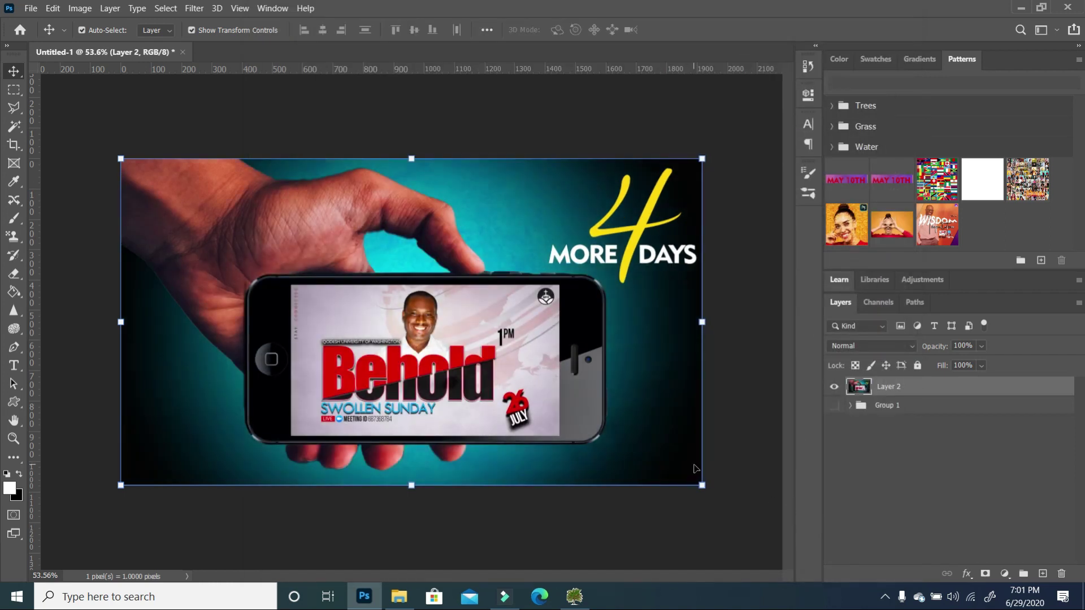
{"action": "left_click", "coordinate": [834, 405]}
{"action": "left_click", "coordinate": [834, 386]}
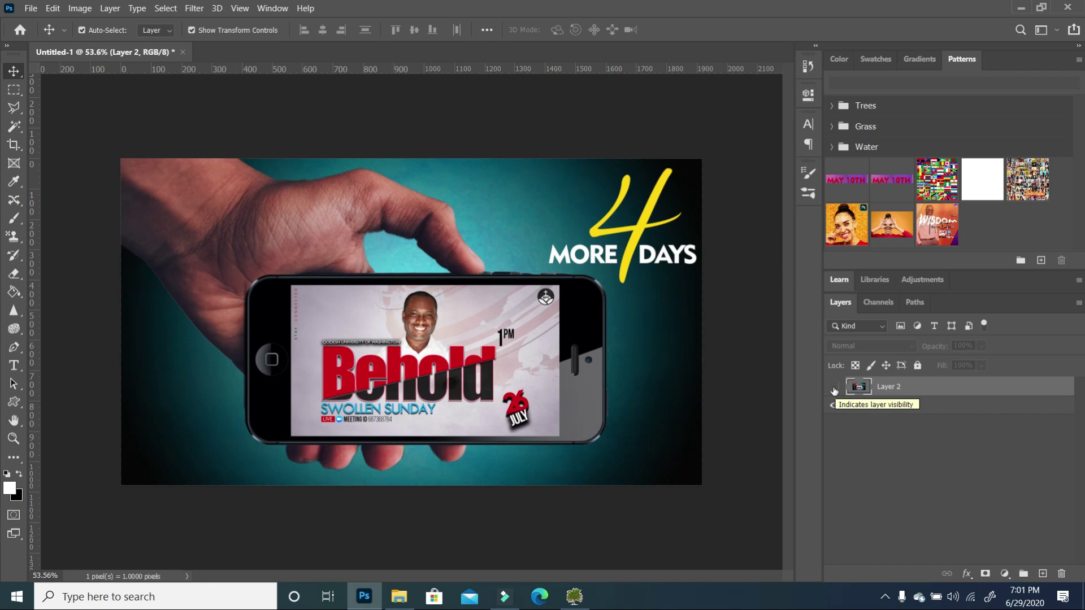
{"action": "left_click", "coordinate": [834, 387]}
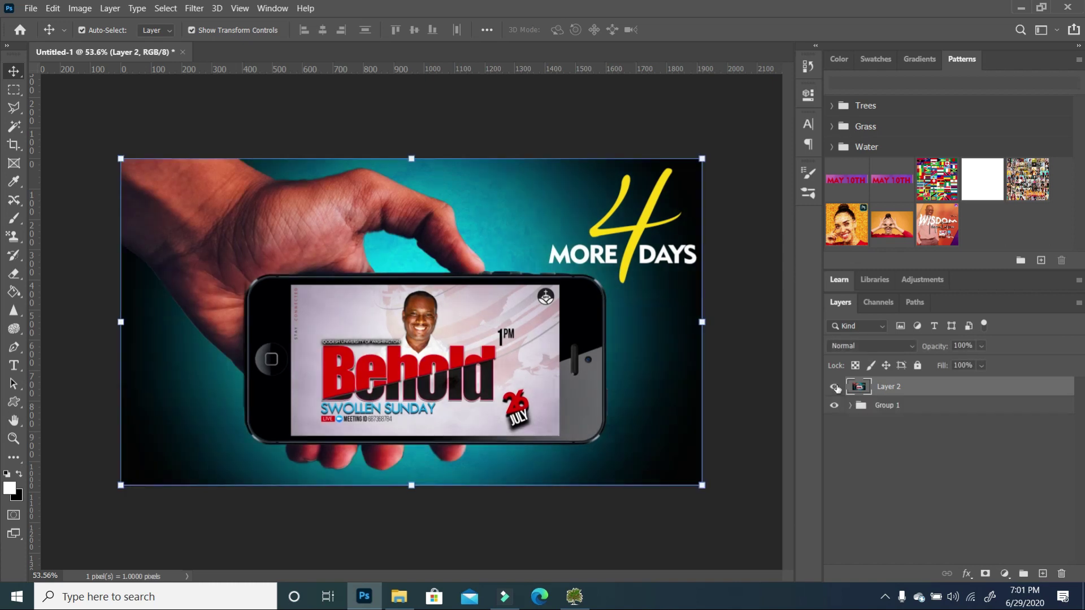